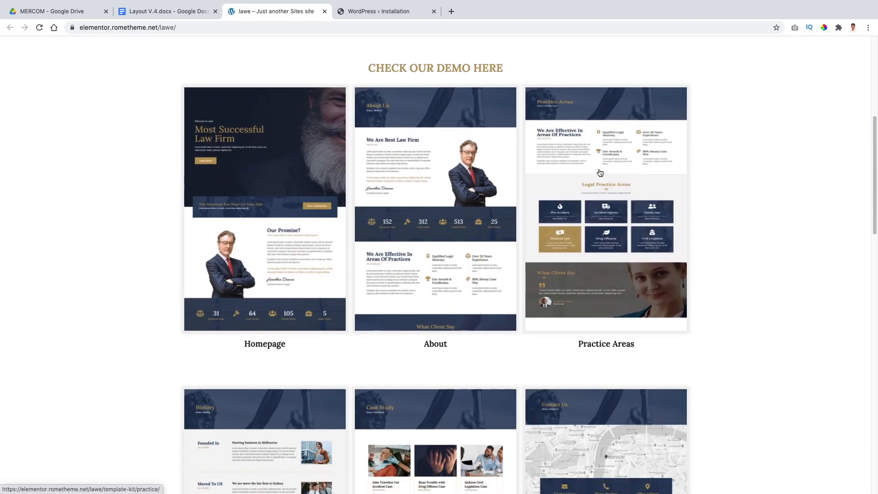
Step: Open the lawe template kit's Homepage demo and review its layout and sections
{"action": "left_click", "coordinate": [283, 253], "text": "super"}
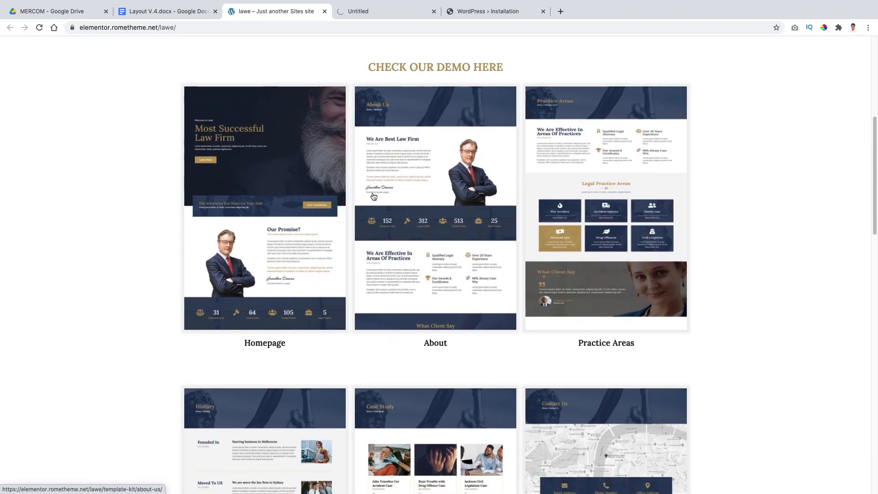
{"action": "scroll", "coordinate": [723, 156], "scroll_direction": "down", "scroll_amount": 1}
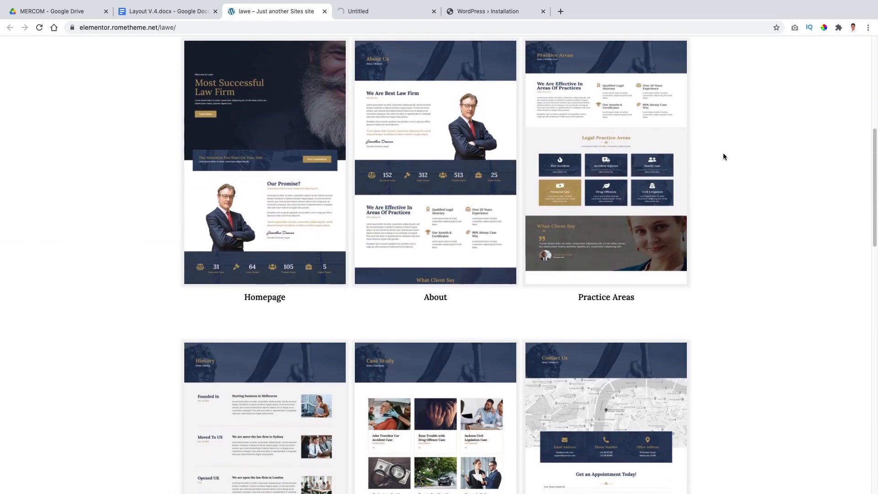
{"action": "left_click", "coordinate": [365, 12]}
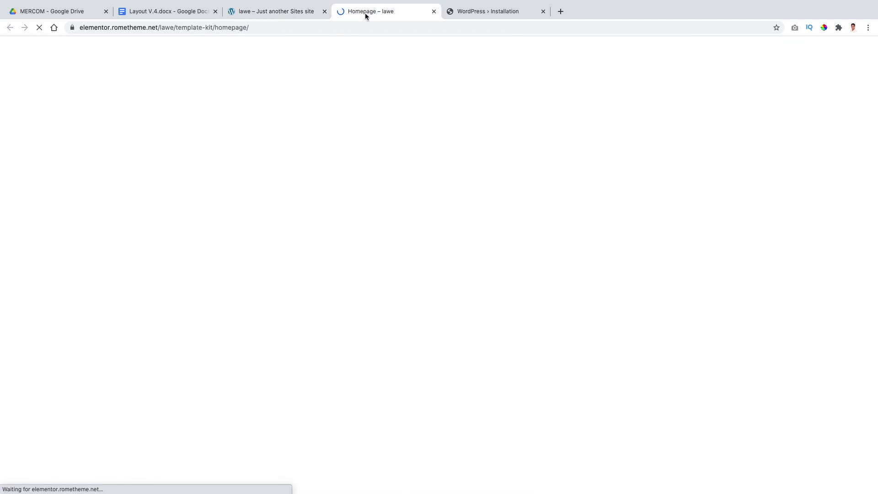
{"action": "scroll", "coordinate": [567, 164], "scroll_direction": "down", "scroll_amount": 15}
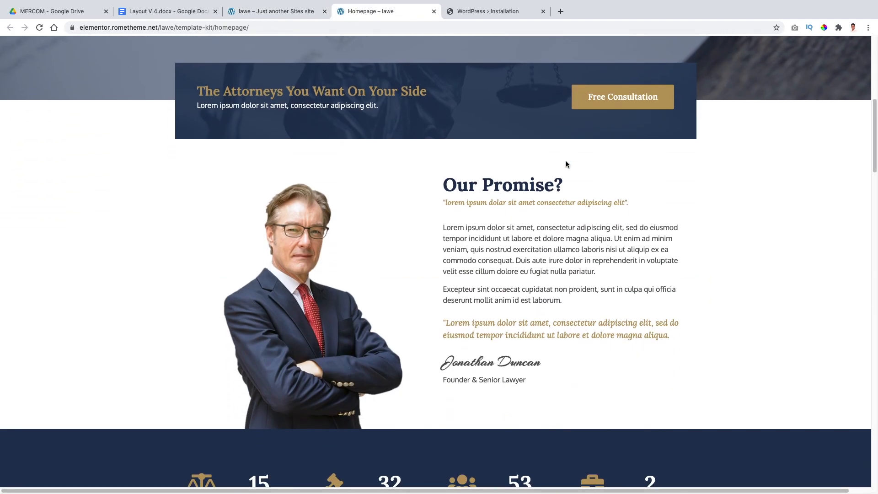
{"action": "scroll", "coordinate": [567, 163], "scroll_direction": "down", "scroll_amount": 15}
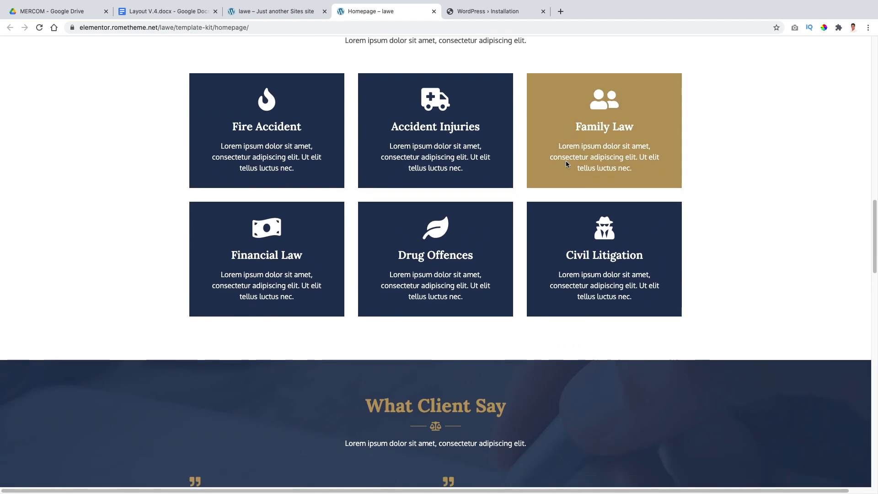
{"action": "scroll", "coordinate": [737, 213], "scroll_direction": "down", "scroll_amount": 15}
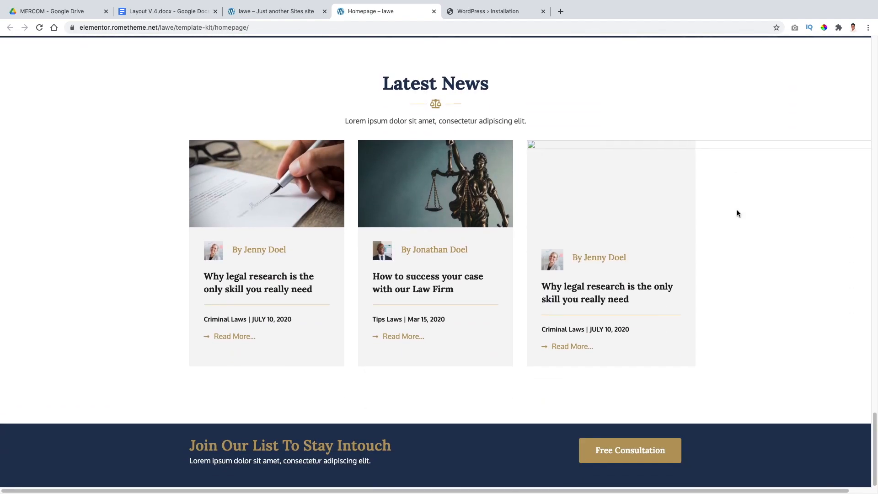
{"action": "scroll", "coordinate": [737, 211], "scroll_direction": "up", "scroll_amount": 10}
Step: Review the Layout V.4 document's design brief, page texts and contact section
{"action": "left_click", "coordinate": [474, 14]}
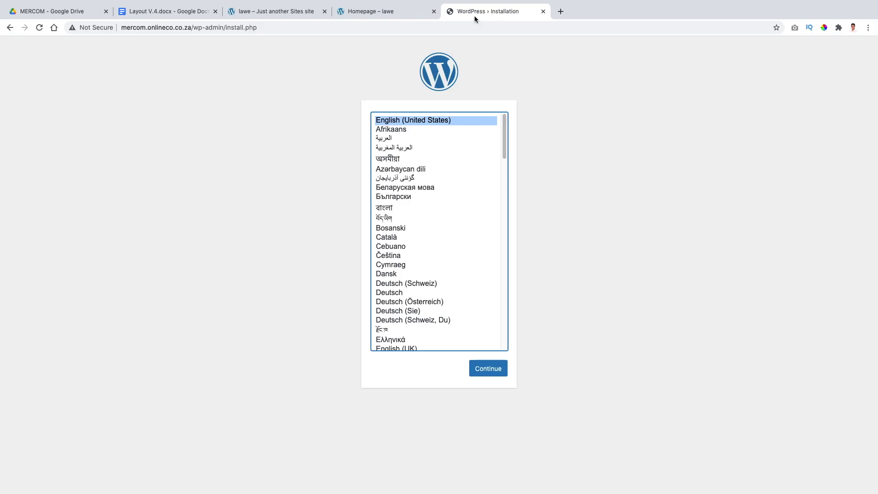
{"action": "left_click", "coordinate": [183, 12]}
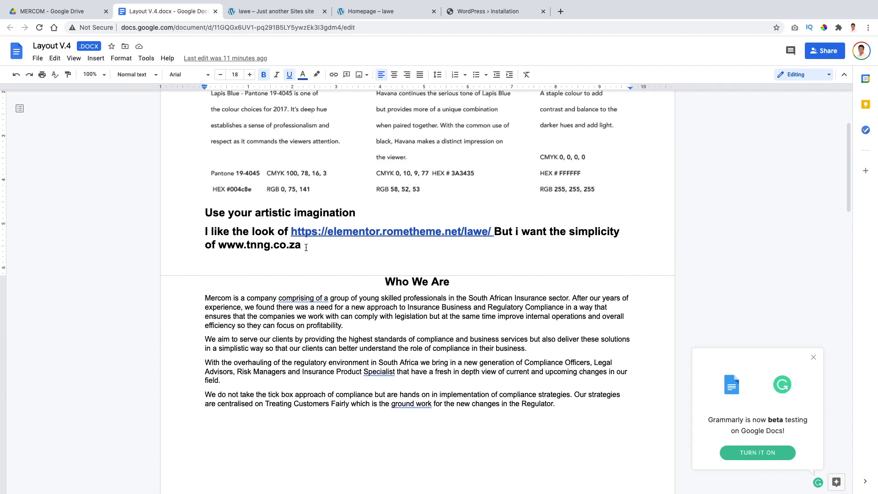
{"action": "scroll", "coordinate": [307, 247], "scroll_direction": "down", "scroll_amount": 15}
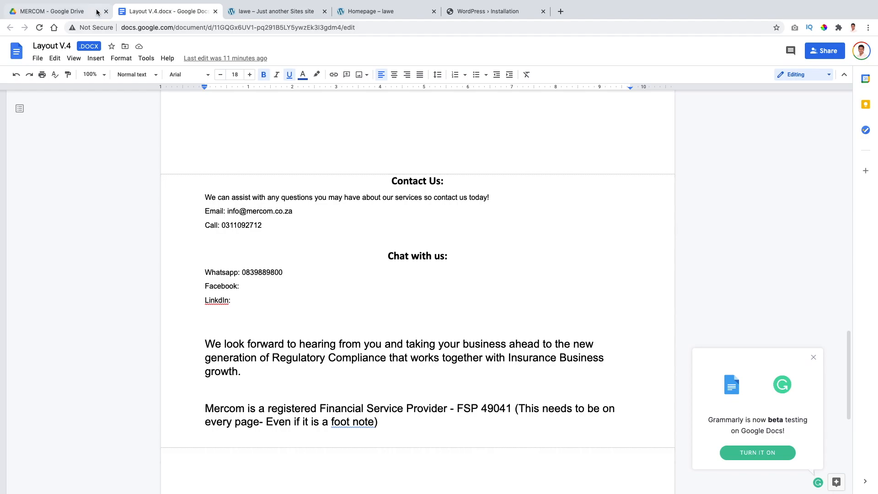
Step: Continue the WordPress installation in English (United States) and set the site title to Mercom, copied from the layout document
{"action": "left_click", "coordinate": [485, 13]}
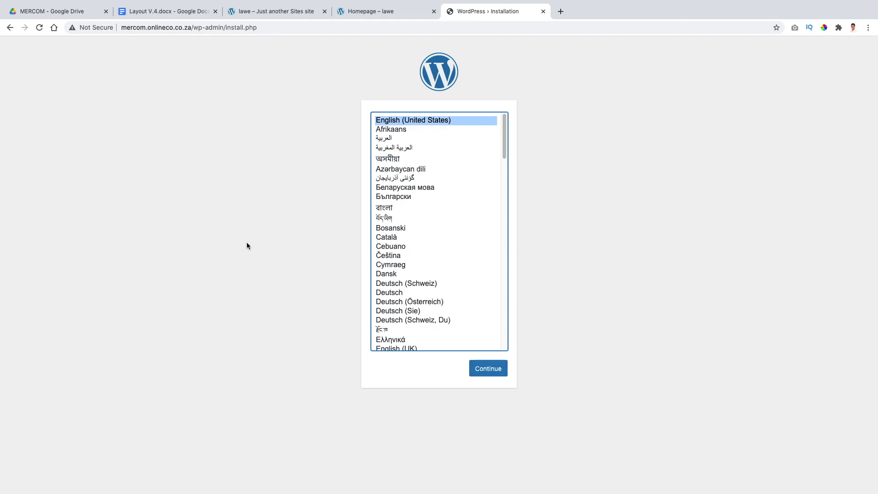
{"action": "left_click", "coordinate": [483, 373]}
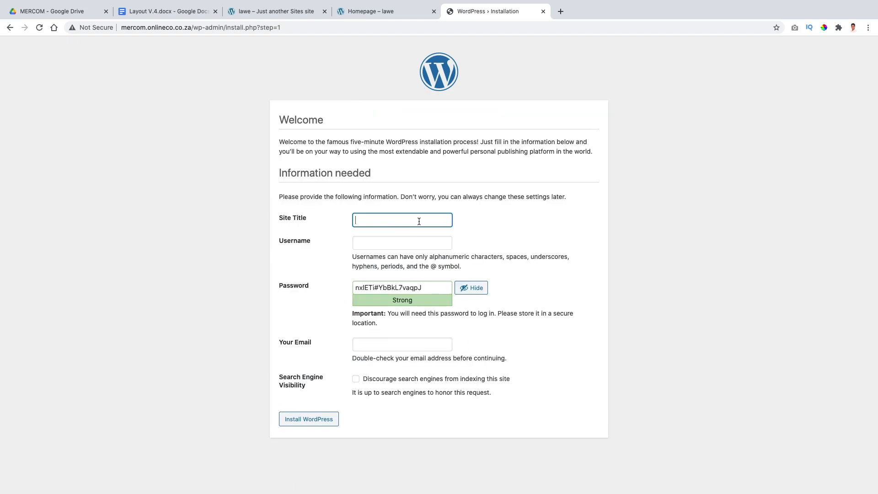
{"action": "left_click", "coordinate": [178, 10]}
{"action": "scroll", "coordinate": [416, 185], "scroll_direction": "up", "scroll_amount": 20}
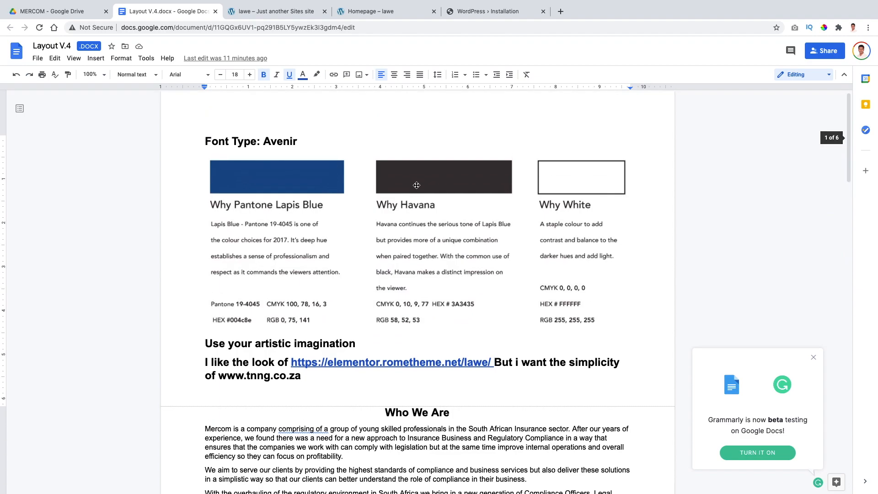
{"action": "scroll", "coordinate": [388, 172], "scroll_direction": "down", "scroll_amount": 6}
{"action": "left_click_drag", "start_coordinate": [229, 137], "coordinate": [203, 138]}
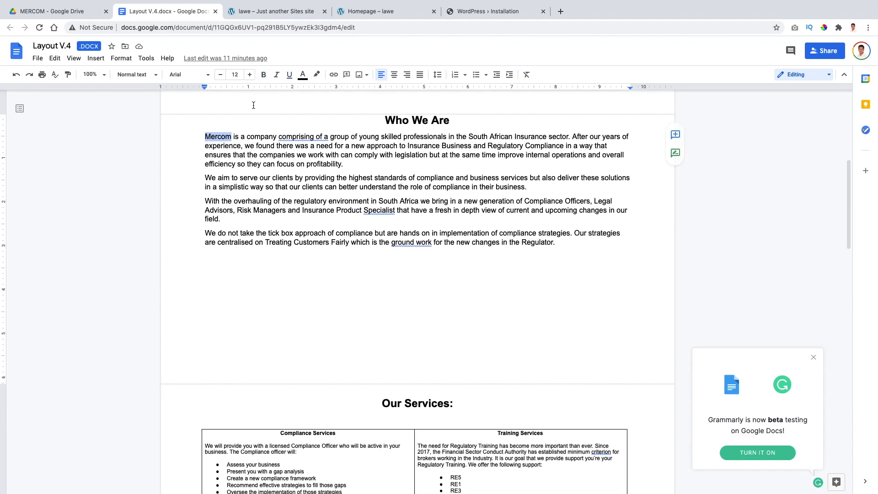
{"action": "left_click", "coordinate": [449, 13]}
{"action": "left_click", "coordinate": [390, 220]}
{"action": "type", "text": "Mercom"}
Step: Fill in the administrator's username, account password and e-mail address on the installation form
{"action": "left_click", "coordinate": [388, 242]}
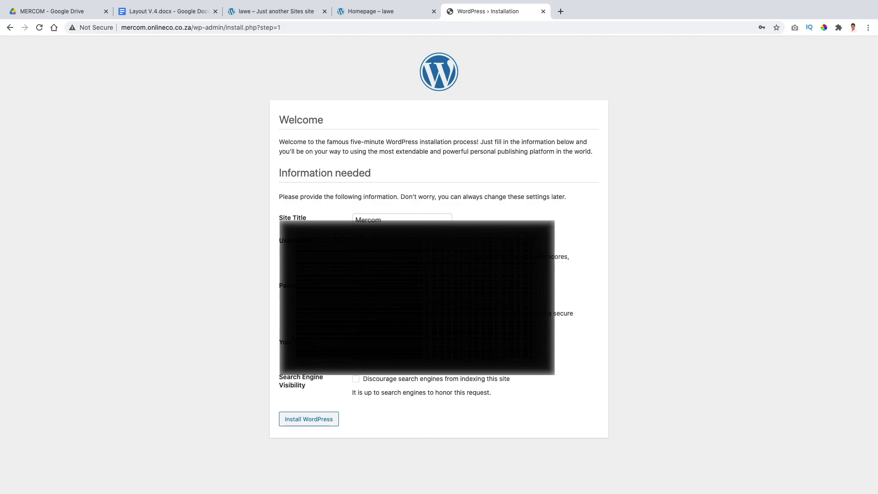
{"action": "key", "text": "BackSpace"}
{"action": "key", "text": "BackSpace"}
{"action": "key", "text": "BackSpace"}
{"action": "key", "text": "BackSpace"}
{"action": "key", "text": "BackSpace"}
{"action": "key", "text": "BackSpace"}
{"action": "key", "text": "BackSpace"}
{"action": "key", "text": "BackSpace"}
{"action": "key", "text": "BackSpace"}
{"action": "key", "text": "BackSpace"}
{"action": "key", "text": "BackSpace"}
{"action": "key", "text": "BackSpace"}
{"action": "type", "text": "m"}
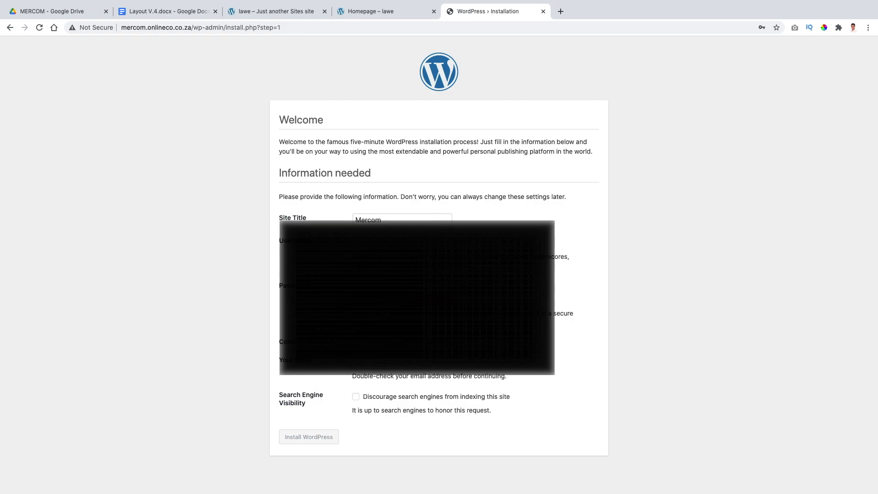
{"action": "type", "text": "m"}
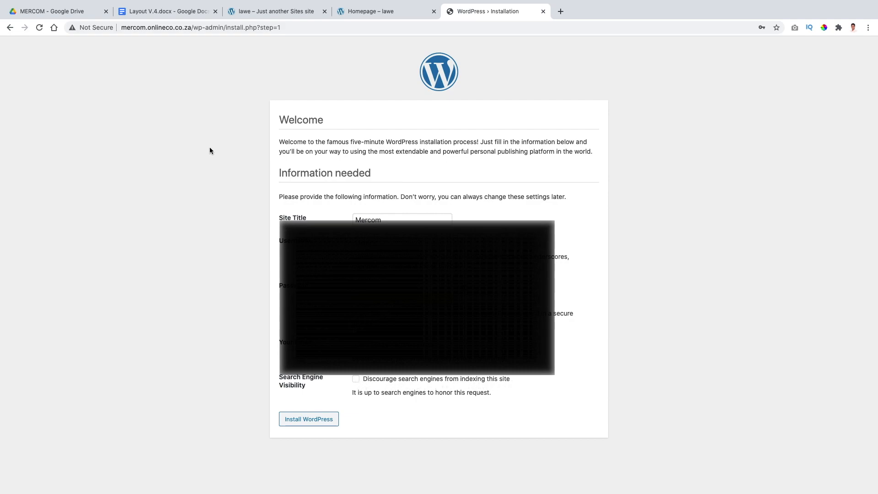
Step: Install WordPress with search engines discouraged from indexing the site, and log in to the admin dashboard
{"action": "left_click_drag", "start_coordinate": [121, 27], "coordinate": [188, 27]}
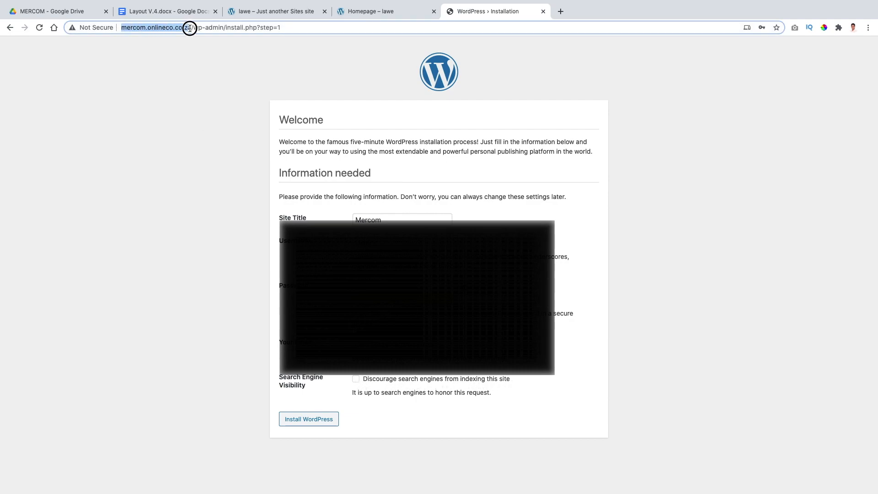
{"action": "left_click", "coordinate": [194, 81]}
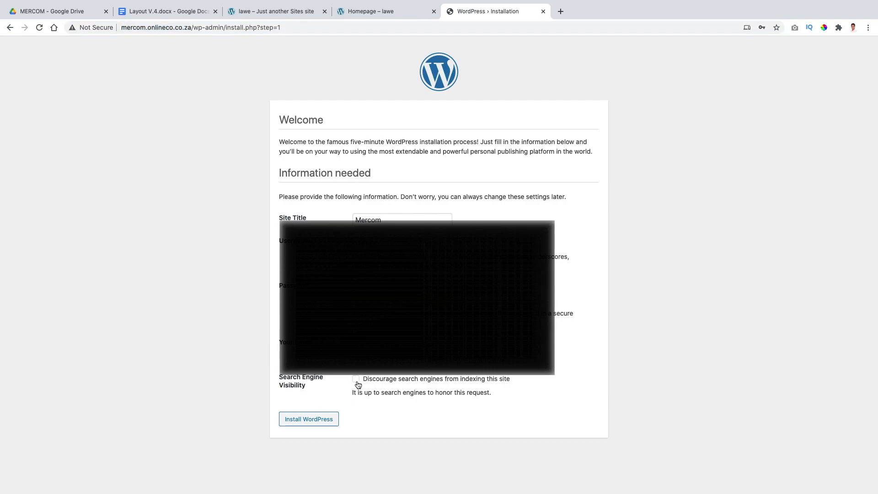
{"action": "left_click", "coordinate": [308, 418]}
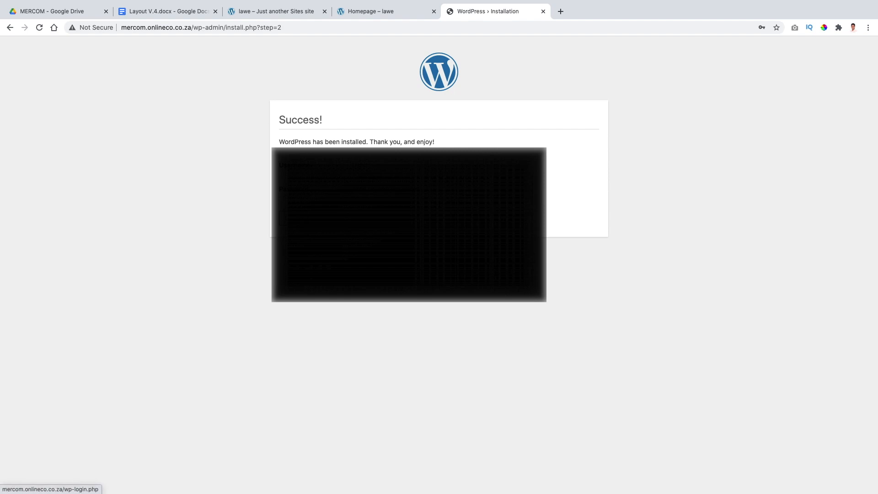
{"action": "left_click", "coordinate": [293, 220]}
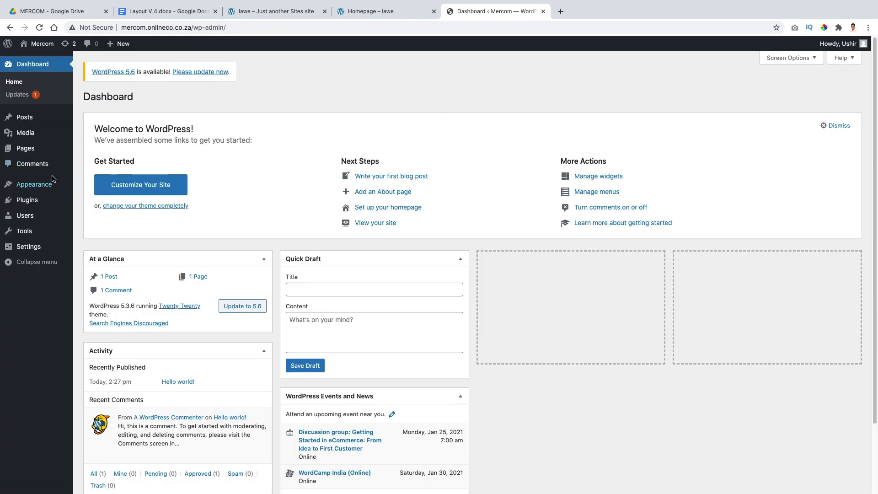
Step: Update the WordPress core to version 5.6
{"action": "left_click", "coordinate": [37, 100]}
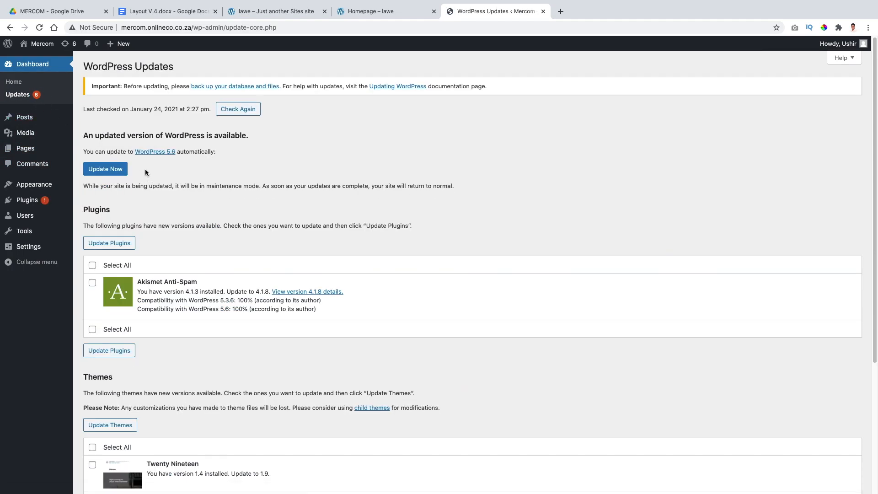
{"action": "left_click", "coordinate": [108, 168]}
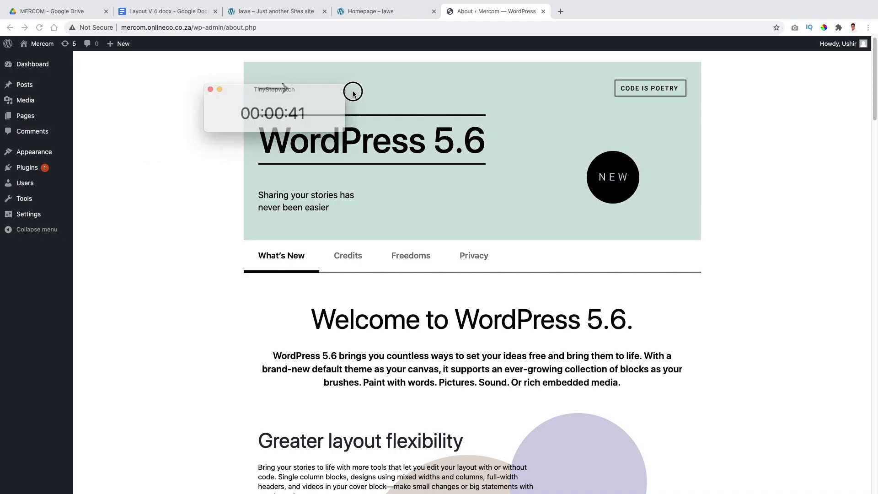
{"action": "left_click_drag", "start_coordinate": [353, 88], "coordinate": [812, 15]}
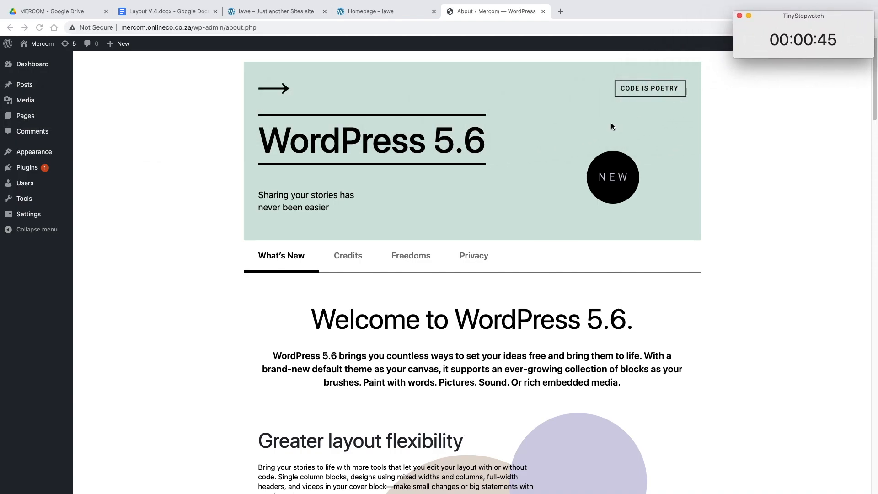
{"action": "left_click", "coordinate": [129, 180]}
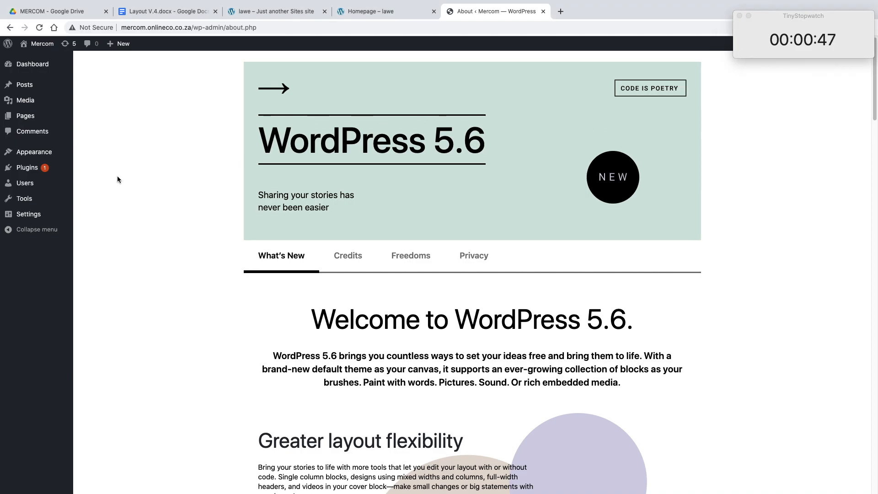
Step: Search the plugin directory for elementor and install the Elementor Website Builder plugin
{"action": "left_click", "coordinate": [48, 175]}
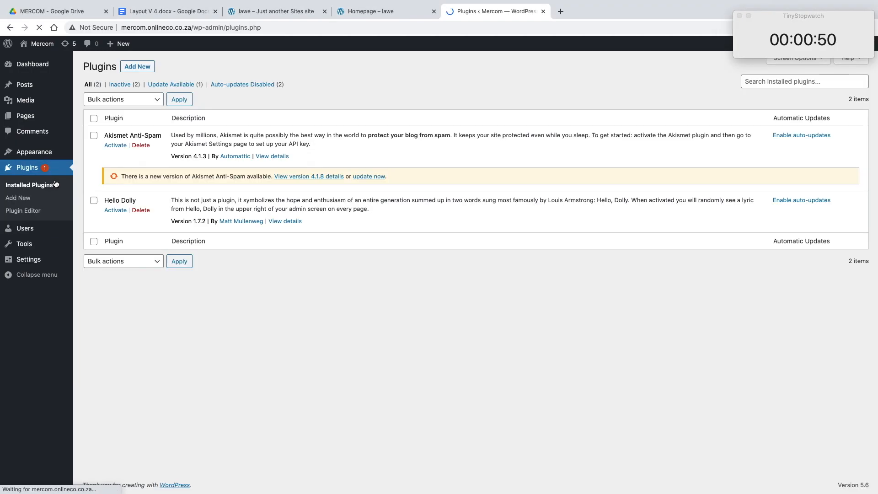
{"action": "left_click", "coordinate": [140, 67]}
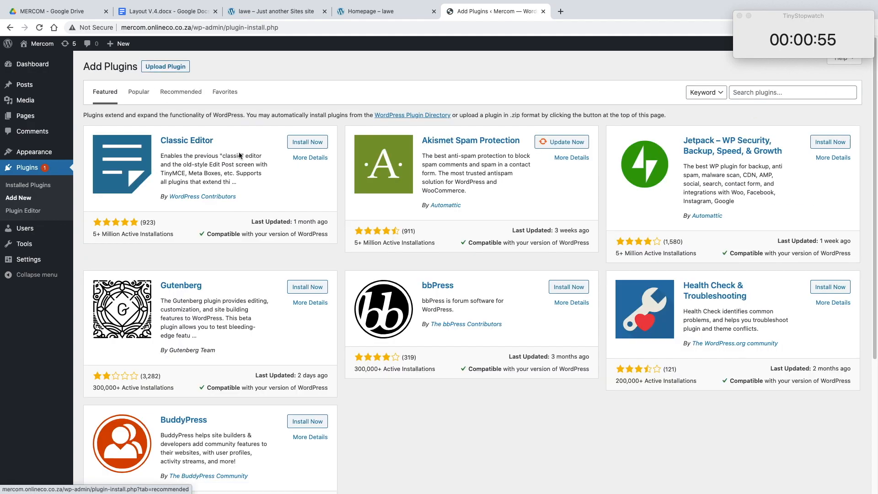
{"action": "left_click", "coordinate": [743, 93]}
{"action": "type", "text": "elem"}
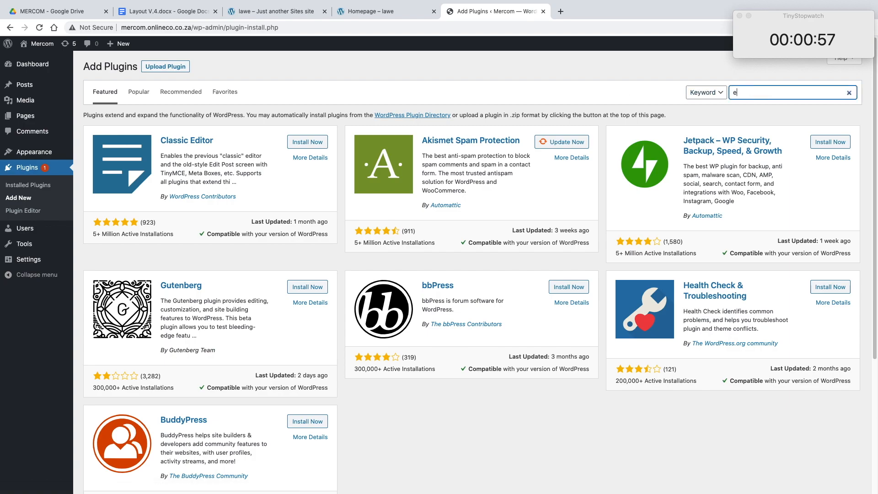
{"action": "type", "text": "entor"}
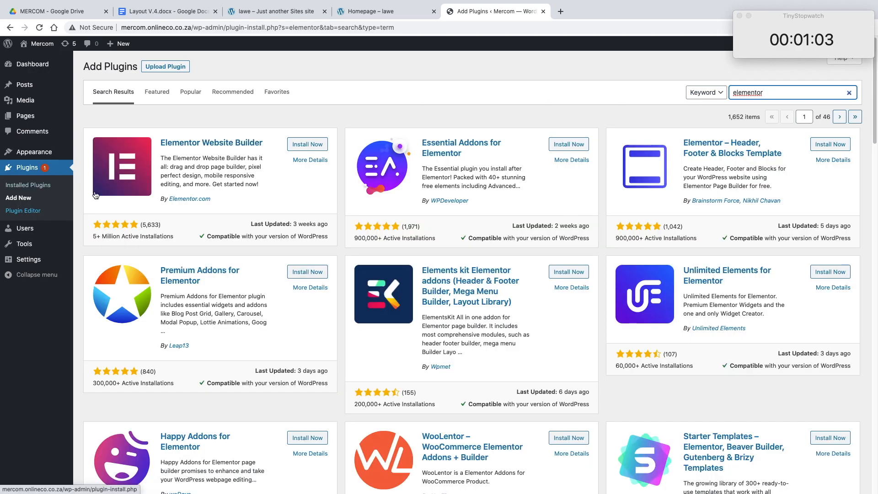
{"action": "left_click", "coordinate": [306, 144]}
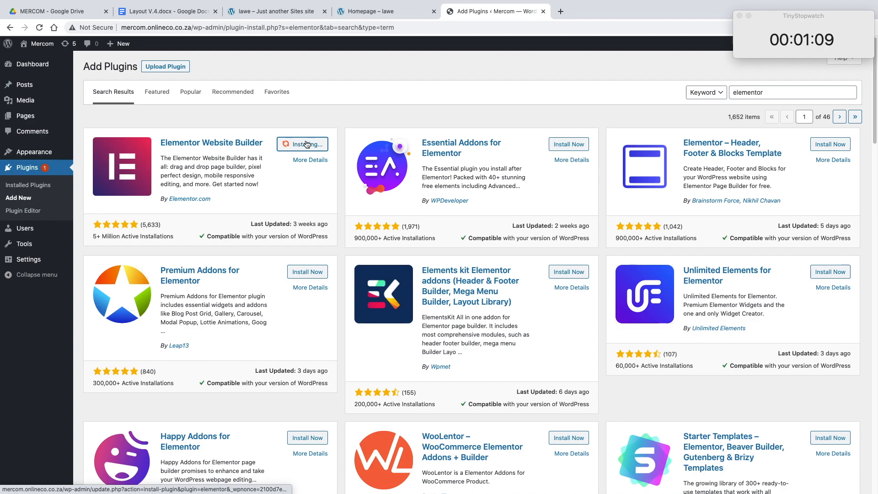
Step: In a duplicate browser tab, search for the hello elementor theme and install Hello Elementor
{"action": "right_click", "coordinate": [499, 12]}
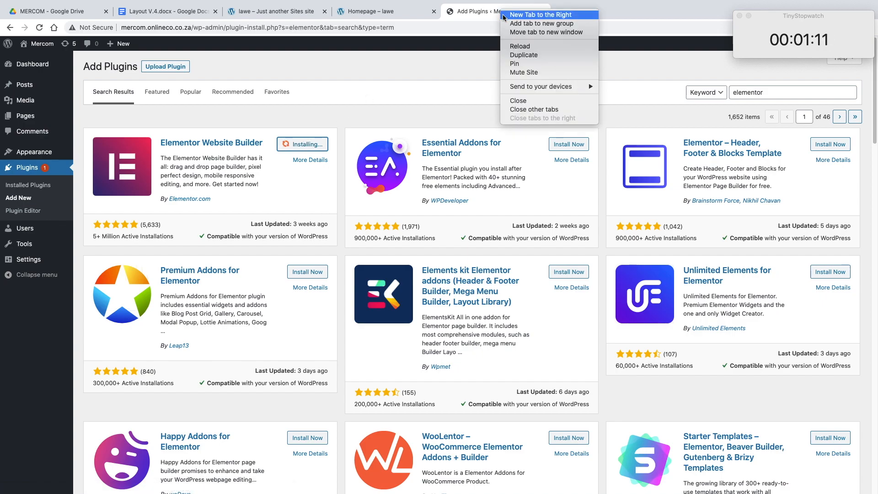
{"action": "left_click", "coordinate": [513, 55]}
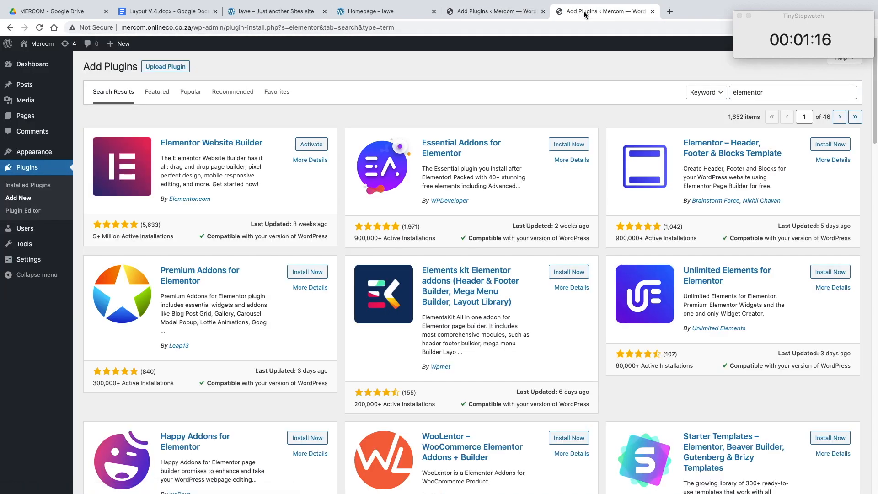
{"action": "mouse_move", "coordinate": [56, 155]}
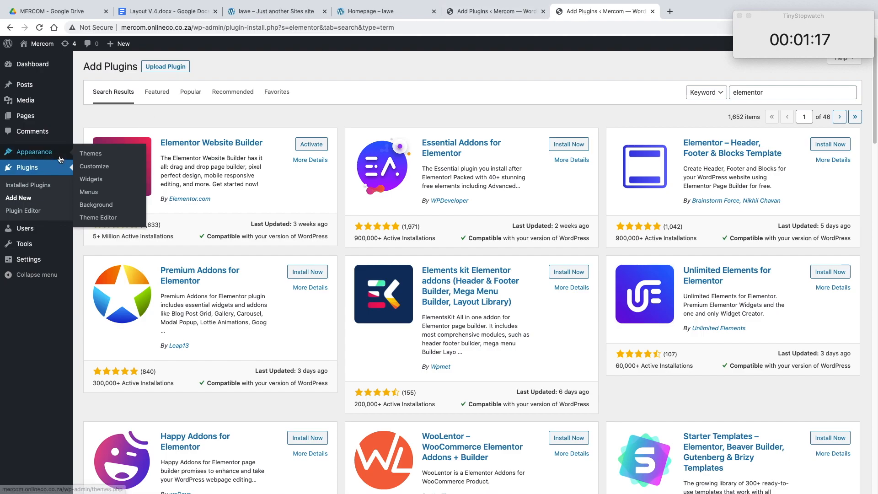
{"action": "left_click", "coordinate": [90, 157]}
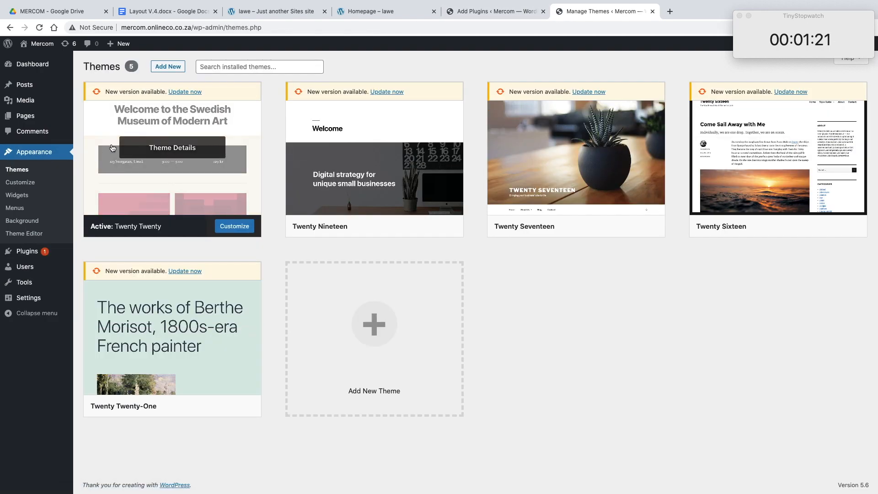
{"action": "left_click", "coordinate": [164, 68]}
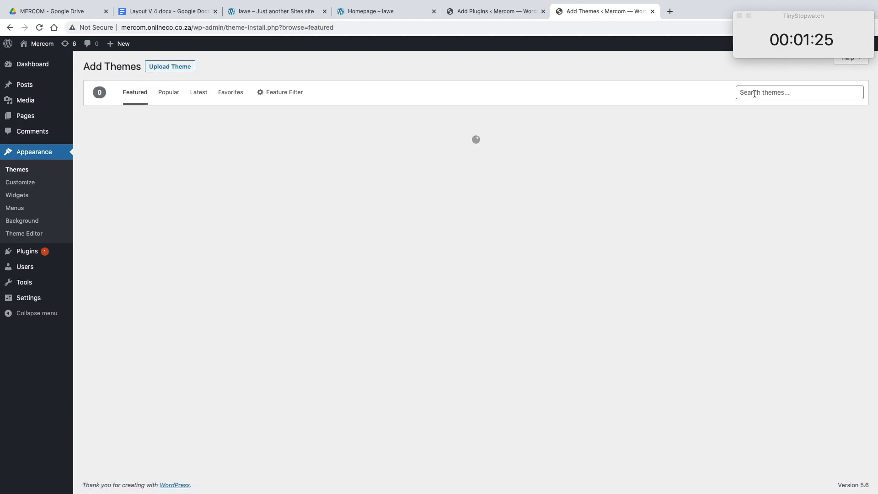
{"action": "left_click", "coordinate": [754, 94]}
{"action": "type", "text": "hello elementor"}
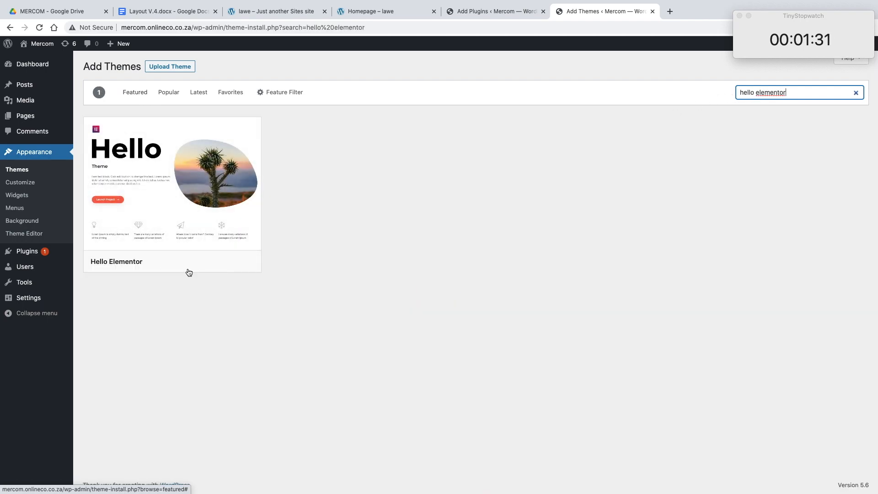
{"action": "left_click", "coordinate": [201, 262]}
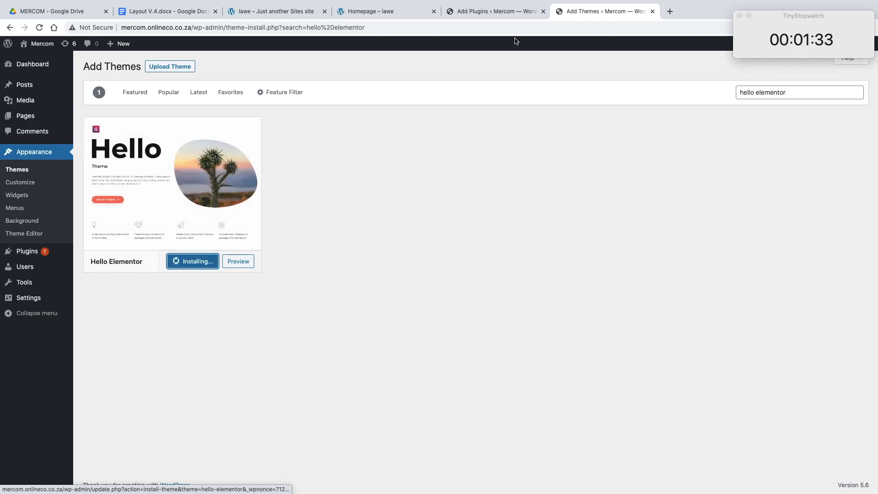
Step: Activate the Elementor Website Builder plugin and the Hello Elementor theme in their respective browser tabs
{"action": "left_click", "coordinate": [509, 13]}
{"action": "left_click", "coordinate": [316, 145]}
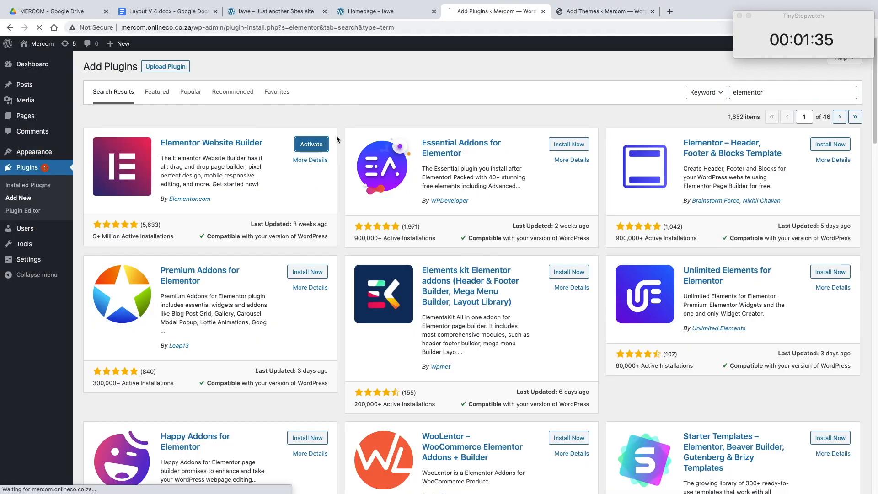
{"action": "left_click", "coordinate": [580, 14]}
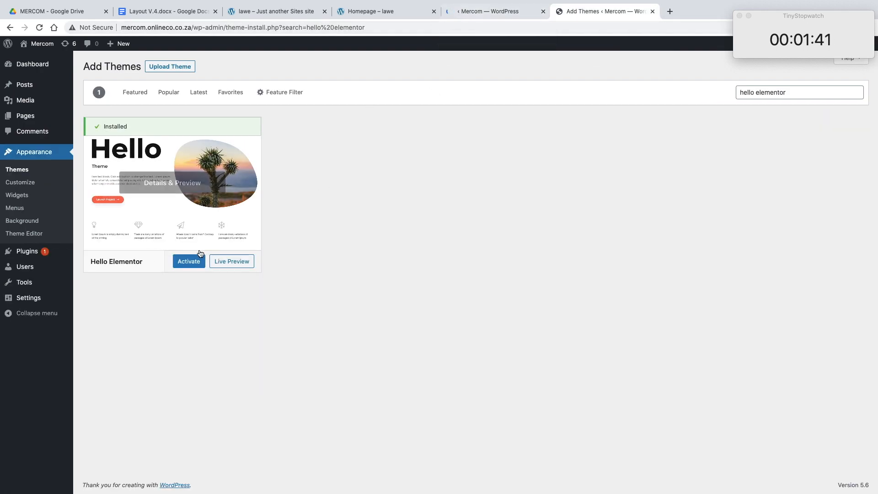
{"action": "left_click", "coordinate": [191, 261]}
Step: Search the plugin directory for envato elements
{"action": "left_click", "coordinate": [498, 13]}
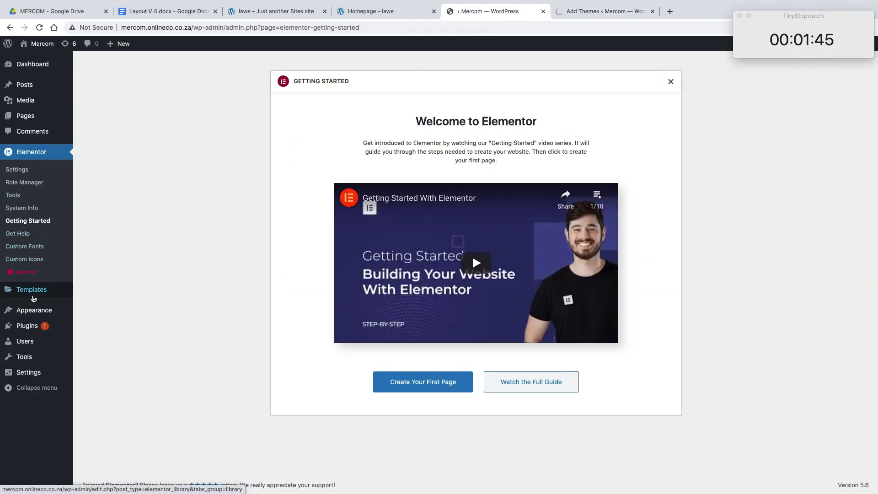
{"action": "left_click", "coordinate": [30, 329]}
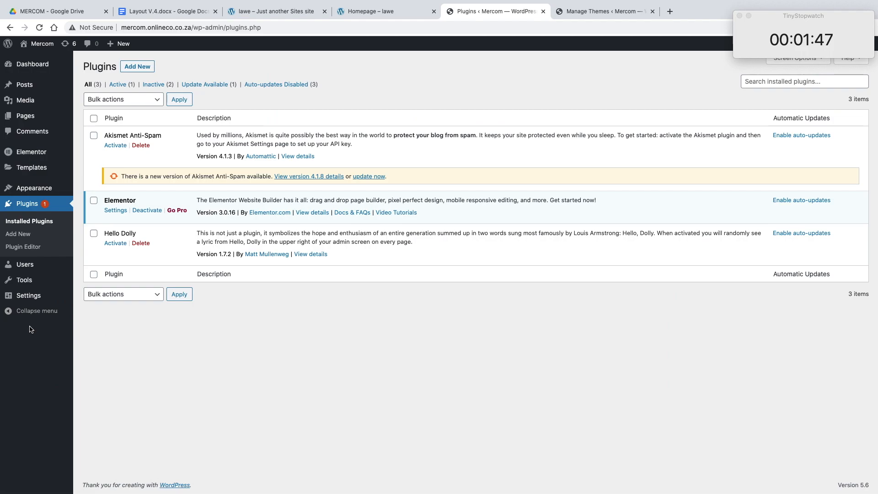
{"action": "left_click", "coordinate": [128, 68]}
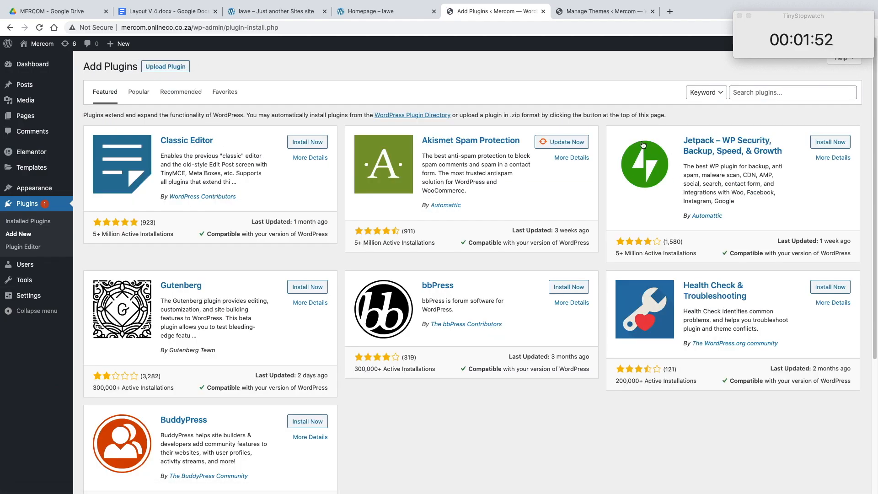
{"action": "left_click", "coordinate": [782, 92]}
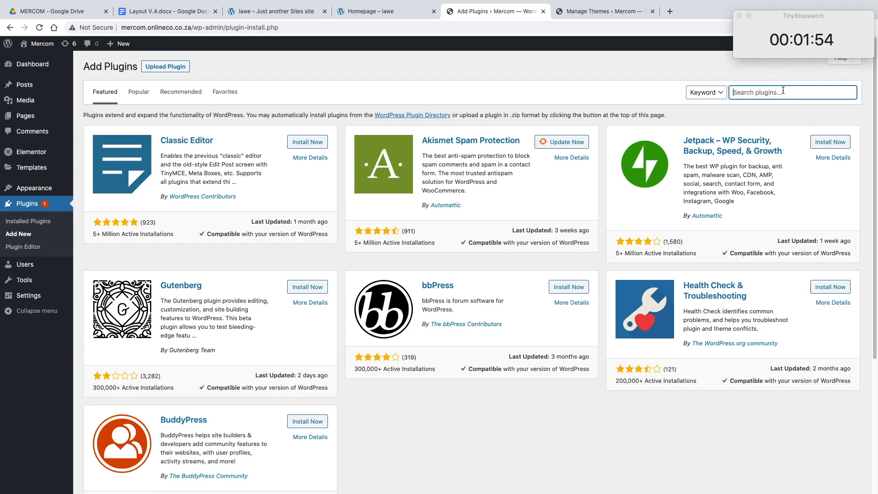
{"action": "type", "text": "them"}
{"action": "key", "text": "BackSpace"}
{"action": "key", "text": "BackSpace"}
{"action": "key", "text": "BackSpace"}
{"action": "type", "text": "envato elemeo"}
{"action": "key", "text": "BackSpace"}
{"action": "type", "text": "nts"}
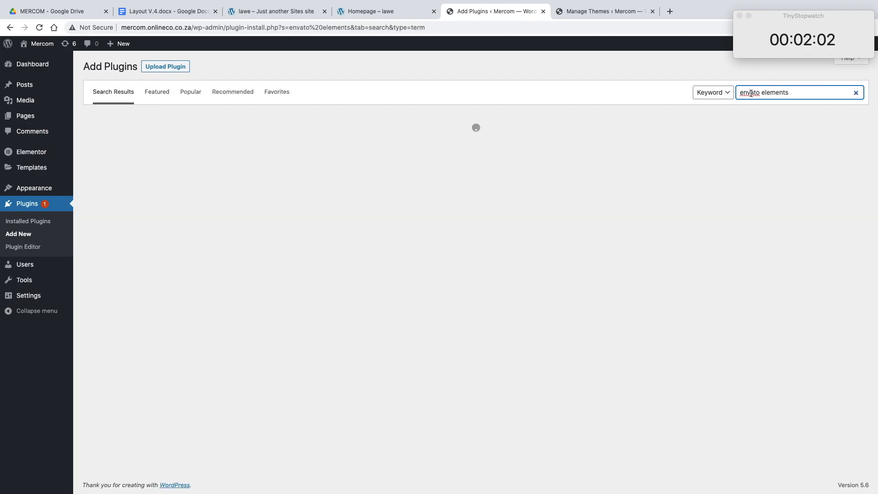
Step: Install and activate the Envato Elements – Photos & Elementor Templates plugin, and open its welcome page
{"action": "left_click", "coordinate": [281, 10]}
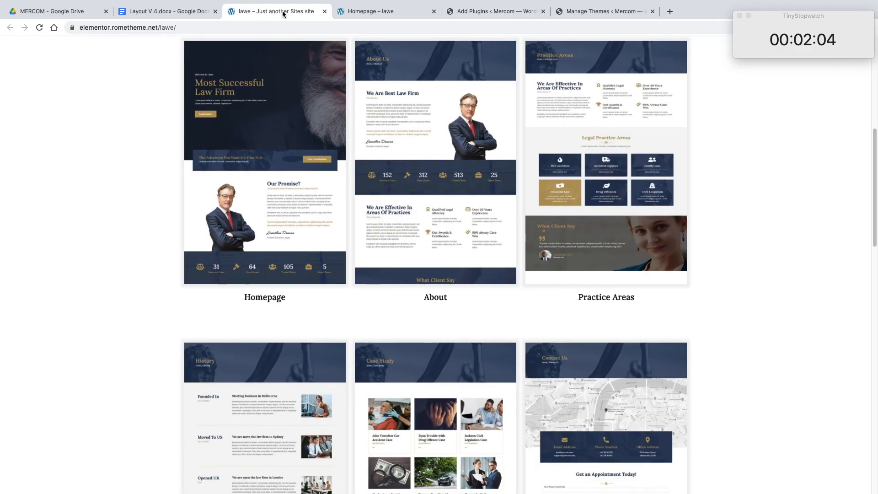
{"action": "left_click", "coordinate": [355, 11]}
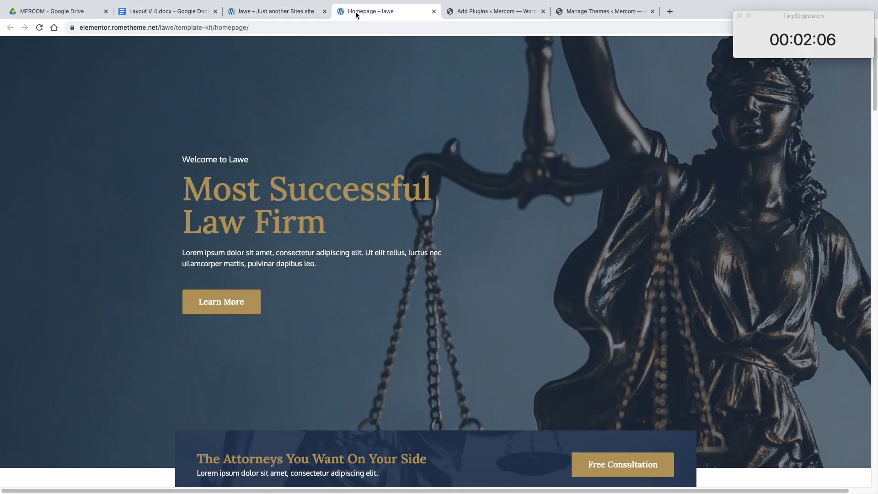
{"action": "left_click", "coordinate": [480, 15]}
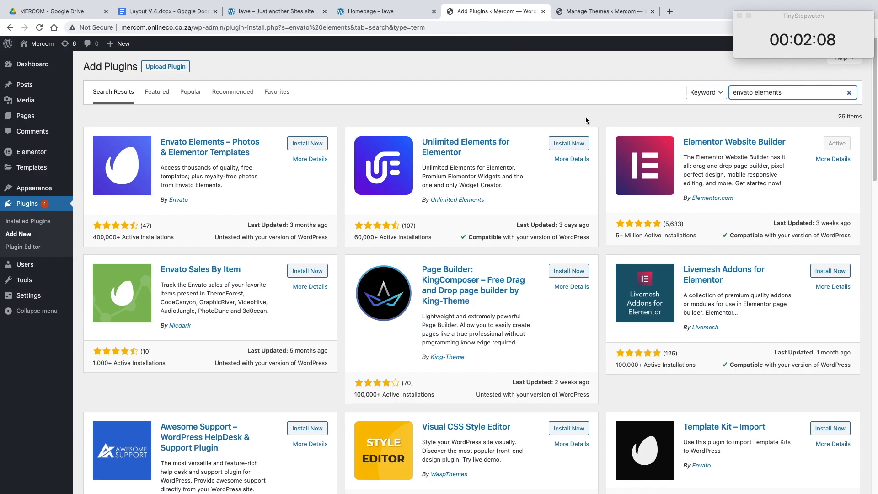
{"action": "left_click", "coordinate": [322, 145]}
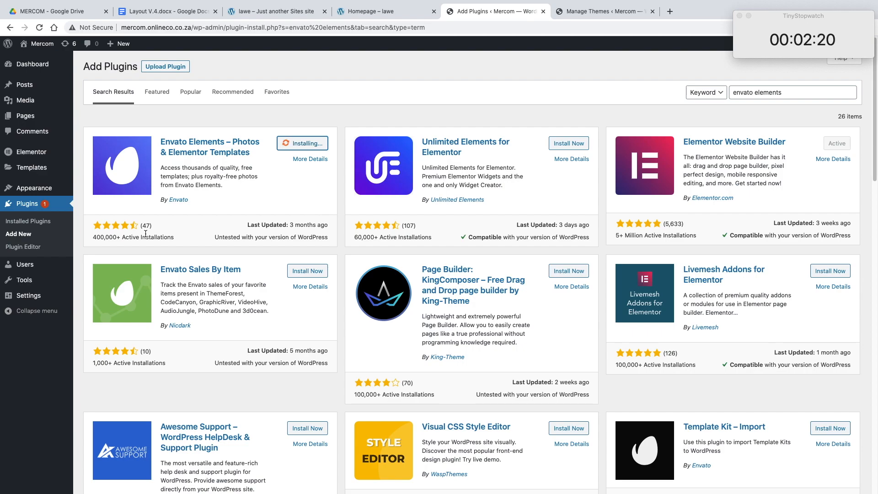
{"action": "left_click", "coordinate": [301, 145]}
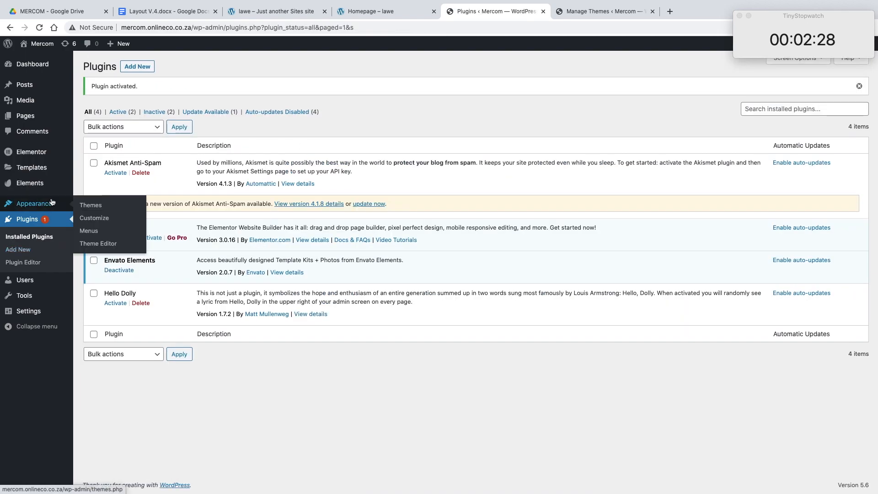
{"action": "left_click", "coordinate": [52, 182]}
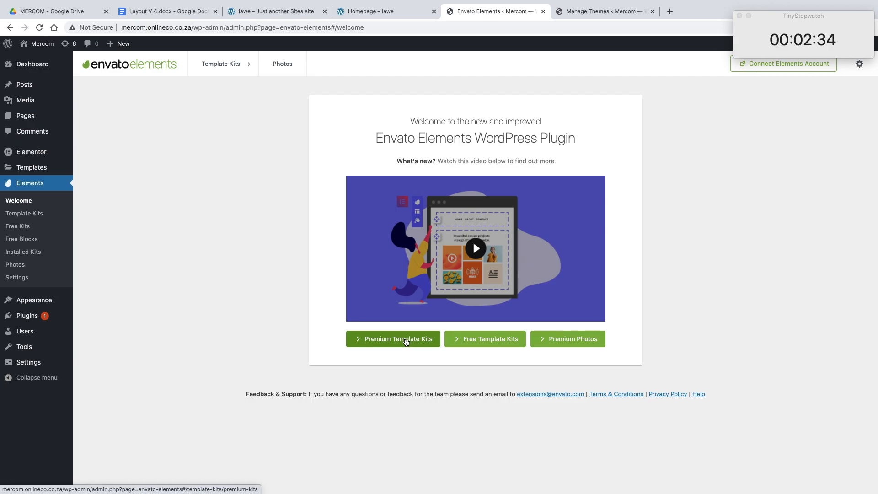
Step: Delete the unused Twenty Nineteen and Twenty Seventeen themes
{"action": "left_click", "coordinate": [599, 11]}
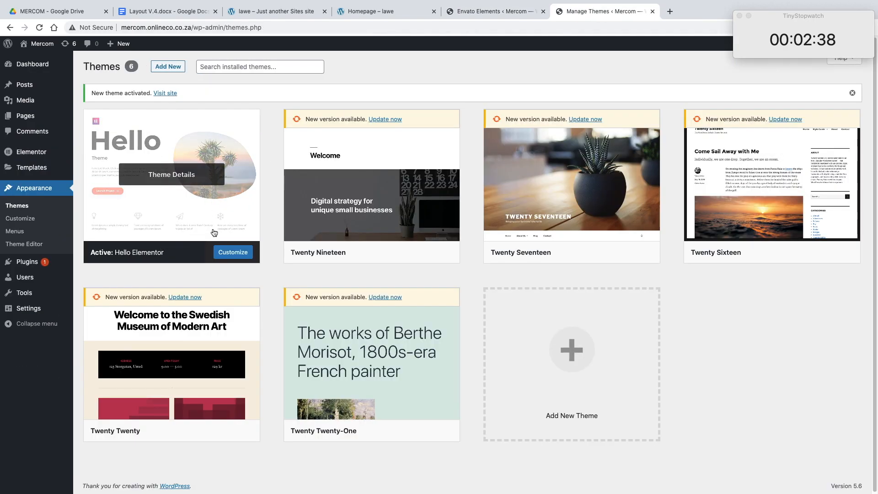
{"action": "left_click", "coordinate": [357, 183]}
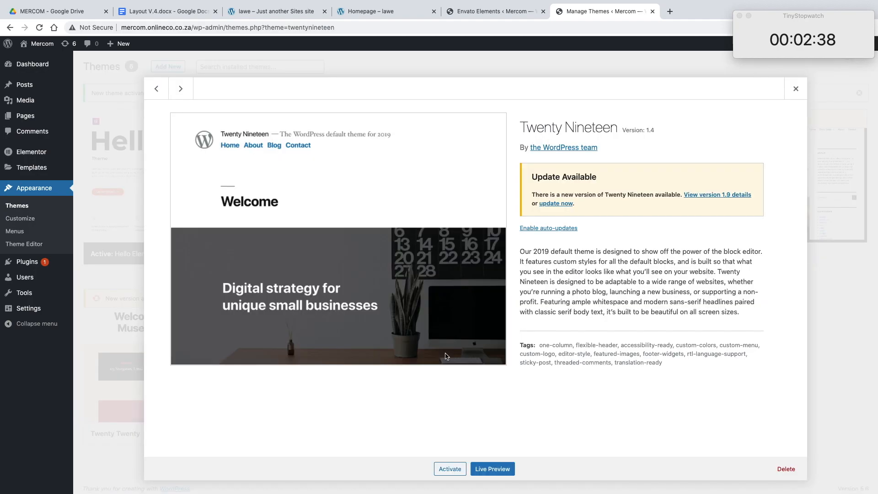
{"action": "left_click", "coordinate": [784, 471]}
{"action": "left_click", "coordinate": [517, 96]}
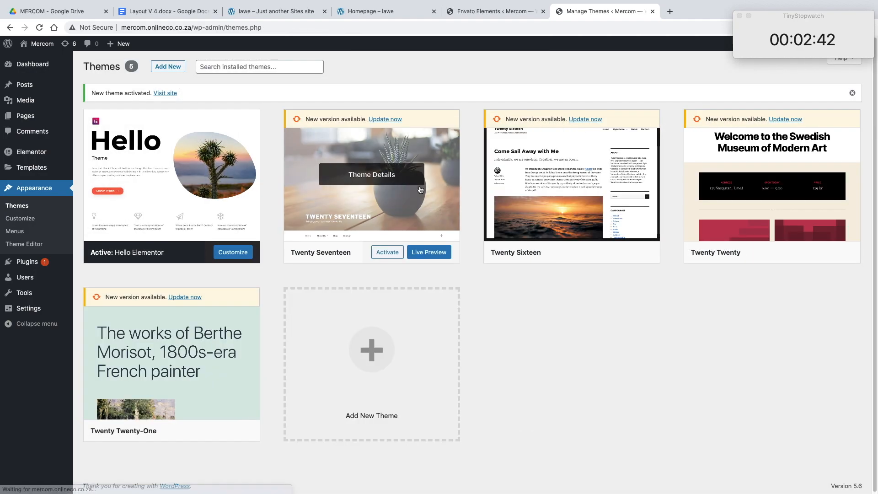
{"action": "left_click", "coordinate": [420, 190]}
{"action": "left_click", "coordinate": [785, 468]}
{"action": "left_click", "coordinate": [517, 96]}
Step: Delete the Twenty Sixteen, Twenty Twenty and Twenty Twenty-One themes, keeping only Hello Elementor
{"action": "left_click", "coordinate": [430, 184]}
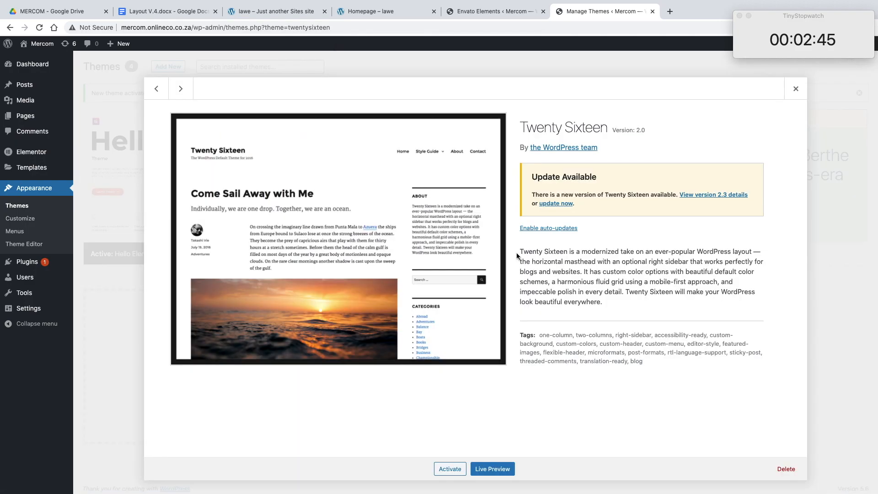
{"action": "left_click", "coordinate": [786, 469]}
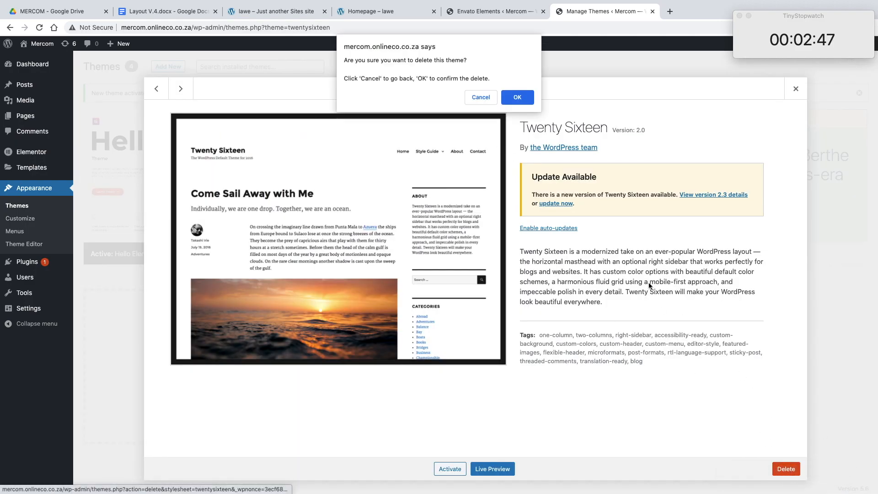
{"action": "left_click", "coordinate": [515, 97]}
{"action": "left_click", "coordinate": [427, 191]}
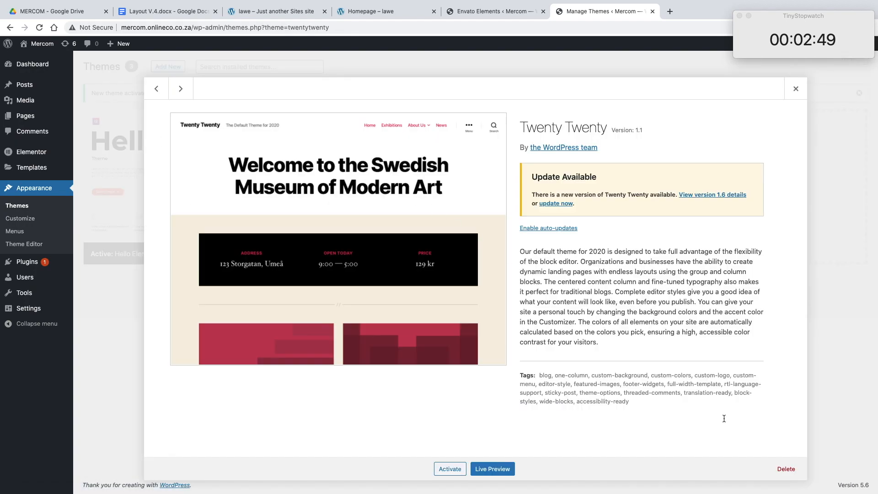
{"action": "left_click", "coordinate": [787, 474]}
{"action": "left_click", "coordinate": [515, 96]}
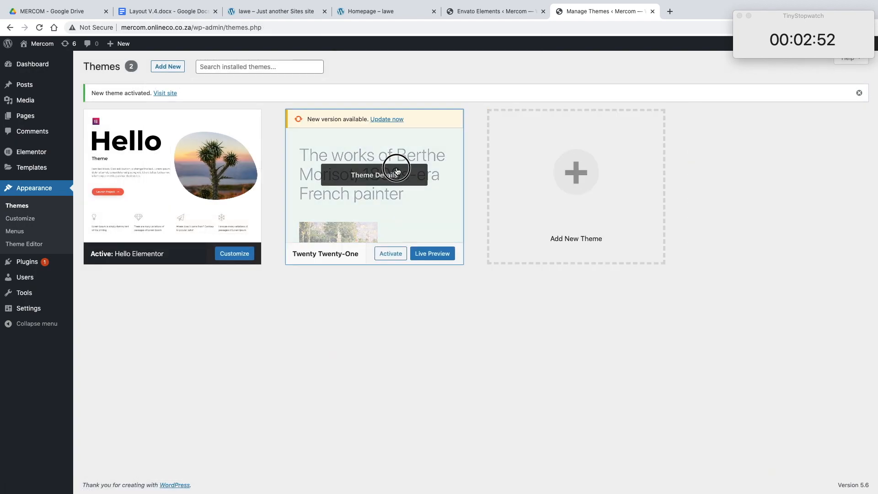
{"action": "left_click", "coordinate": [397, 171]}
{"action": "left_click", "coordinate": [776, 467]}
{"action": "left_click", "coordinate": [516, 97]}
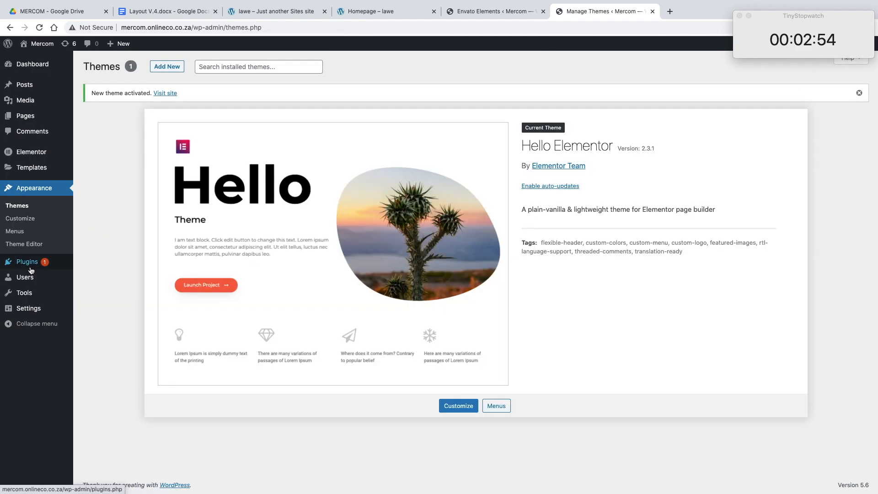
Step: Search the plugin directory for wordfence, and install and activate Wordfence Security – Firewall & Malware Scan
{"action": "left_click", "coordinate": [33, 263]}
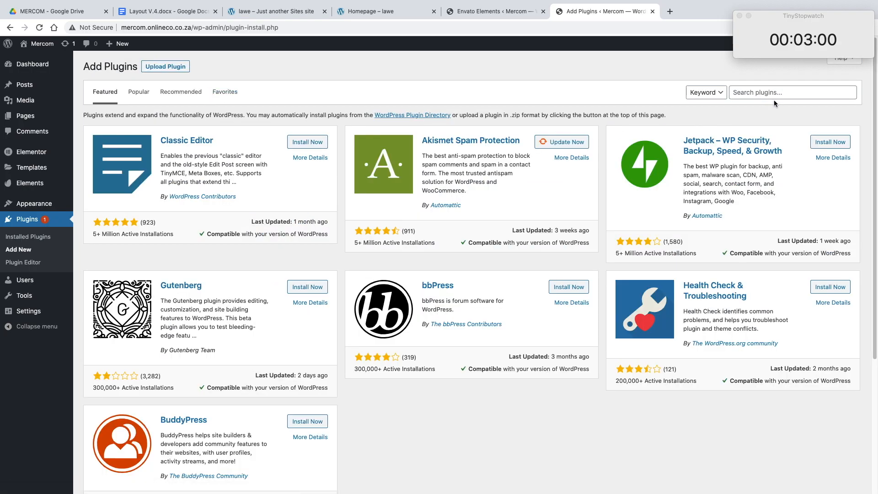
{"action": "left_click", "coordinate": [769, 96]}
{"action": "type", "text": "w"}
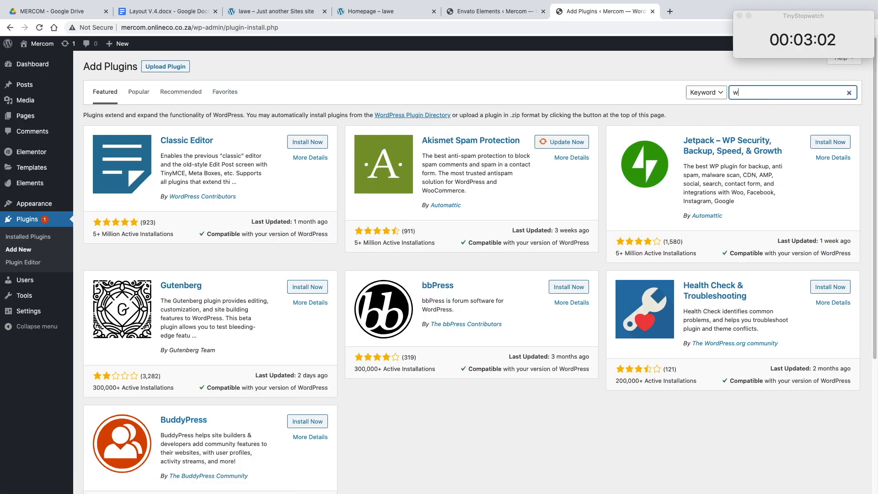
{"action": "type", "text": "ordp"}
{"action": "key", "text": "BackSpace"}
{"action": "type", "text": "fence"}
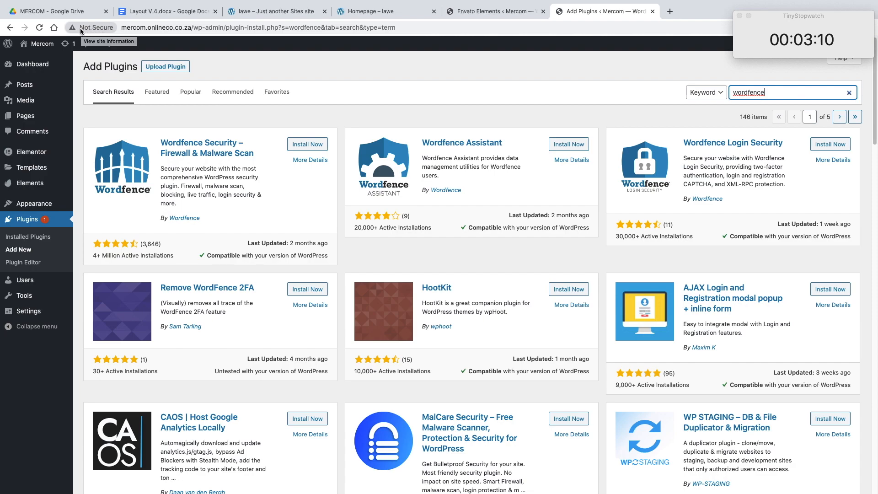
{"action": "left_click", "coordinate": [307, 144]}
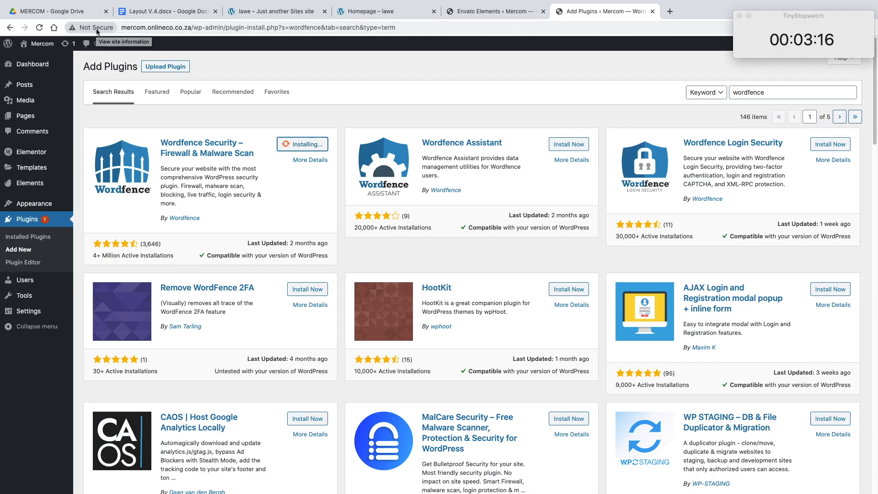
{"action": "left_click", "coordinate": [305, 150]}
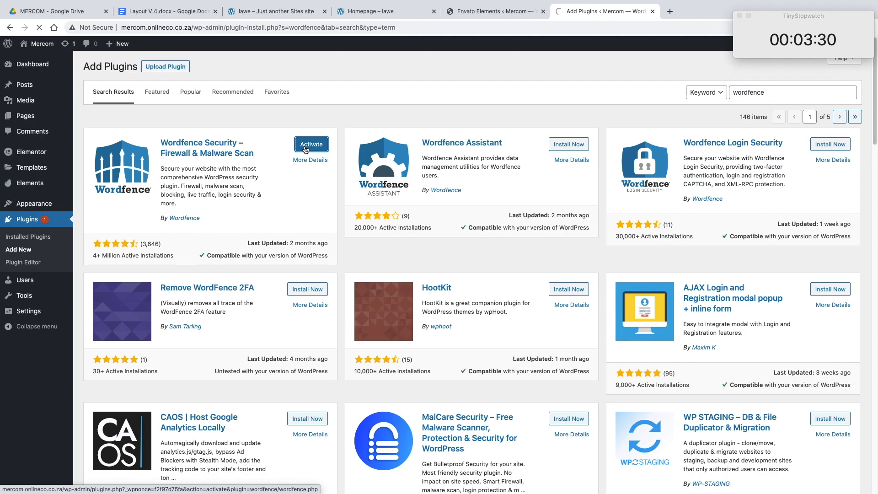
Step: Try to fill in the Wordfence setup prompt by accepting the terms and opting in to the security mailing list
{"action": "left_click", "coordinate": [493, 11]}
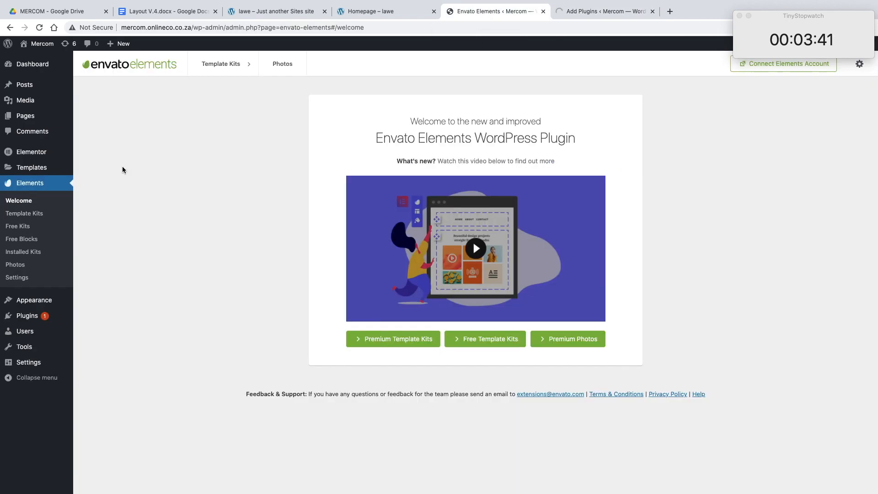
{"action": "left_click", "coordinate": [605, 11]}
{"action": "left_click", "coordinate": [317, 254]}
{"action": "left_click", "coordinate": [601, 219]}
{"action": "left_click", "coordinate": [488, 15]}
{"action": "left_click", "coordinate": [601, 12]}
{"action": "left_click", "coordinate": [348, 255]}
{"action": "left_click", "coordinate": [346, 256]}
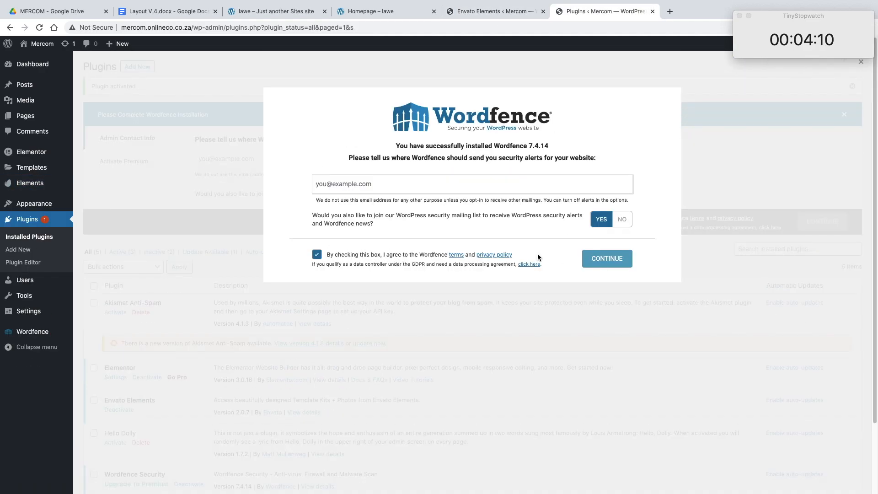
Step: Update the Akismet Anti-Spam plugin in the installed plugins list and open the site's General Settings
{"action": "left_click", "coordinate": [46, 219]}
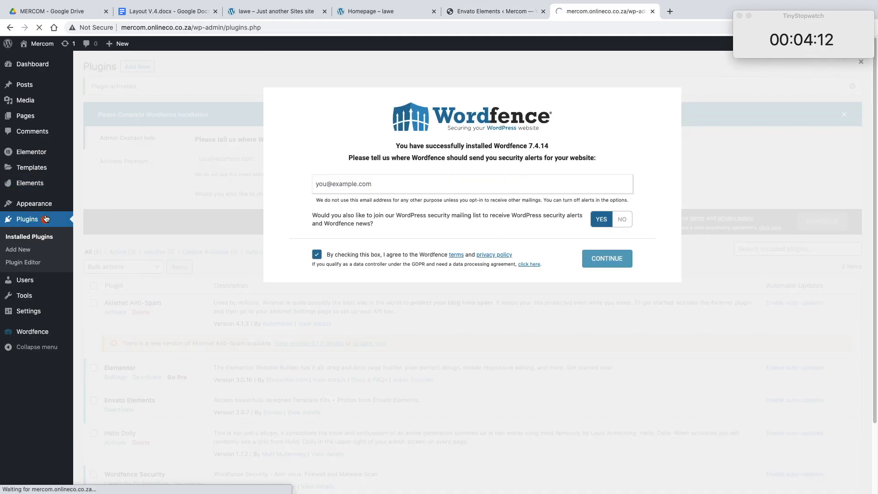
{"action": "scroll", "coordinate": [383, 237], "scroll_direction": "down", "scroll_amount": 3}
{"action": "left_click", "coordinate": [374, 262]}
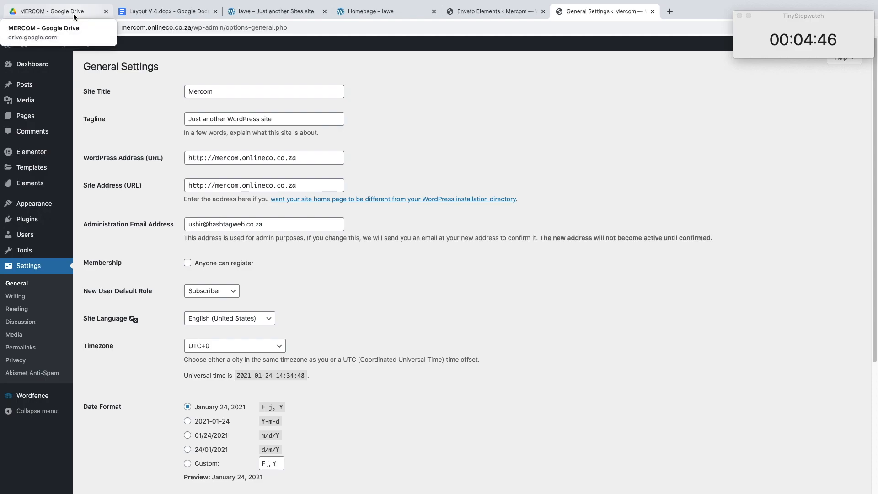
Step: Review the brand colours and Who We Are text in the layout document, view Mercom Logo (1).png in Google Drive, and return to General Settings
{"action": "left_click", "coordinate": [141, 14]}
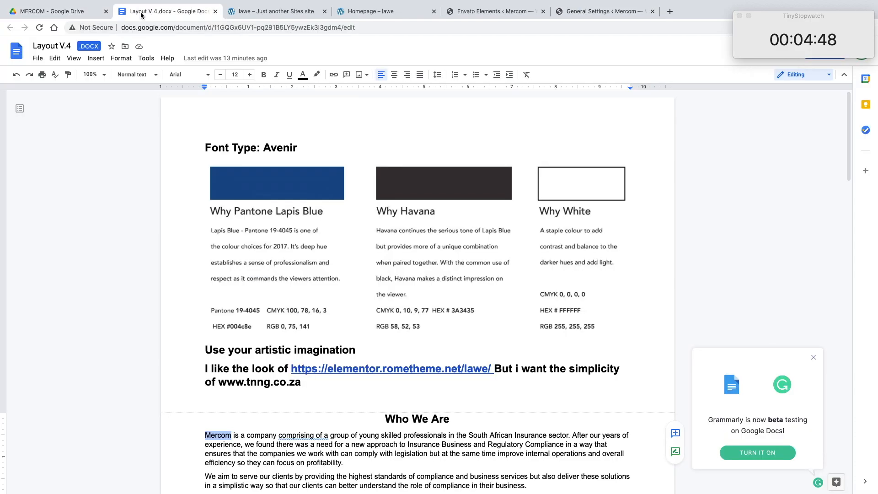
{"action": "scroll", "coordinate": [310, 209], "scroll_direction": "down", "scroll_amount": 5}
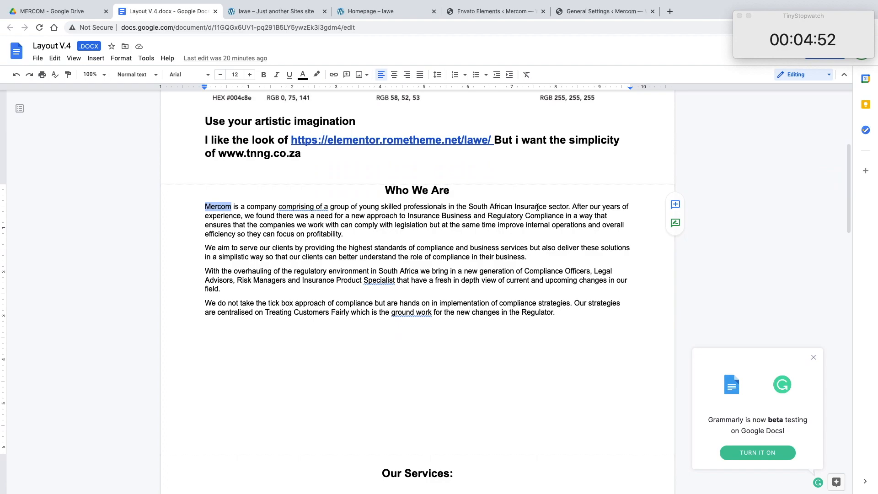
{"action": "scroll", "coordinate": [371, 219], "scroll_direction": "up", "scroll_amount": 5}
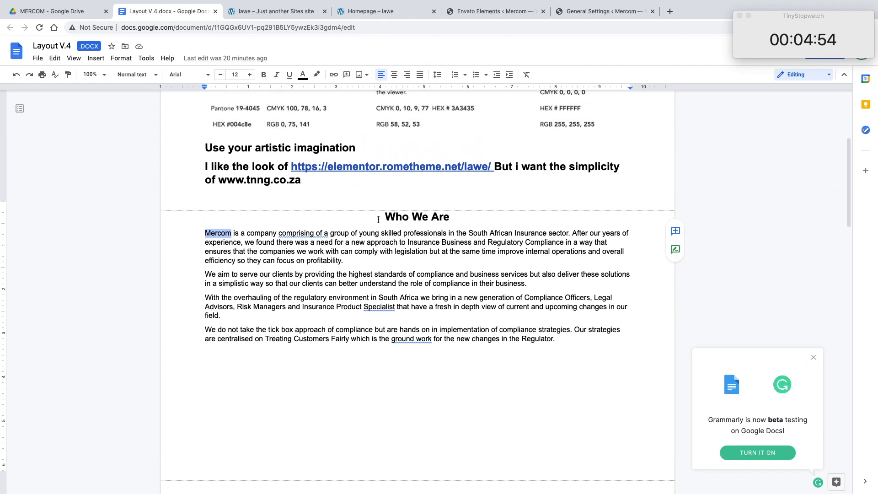
{"action": "left_click", "coordinate": [74, 9]}
{"action": "double_click", "coordinate": [183, 230]}
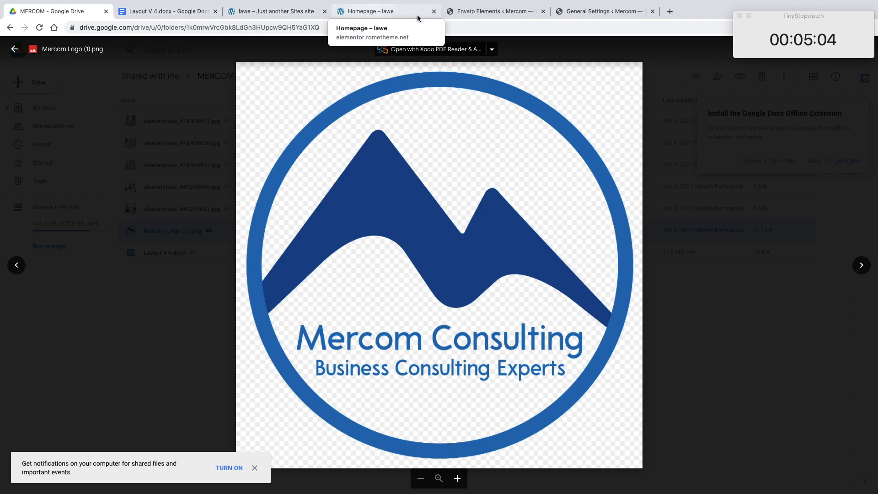
{"action": "left_click", "coordinate": [493, 16]}
{"action": "left_click", "coordinate": [575, 12]}
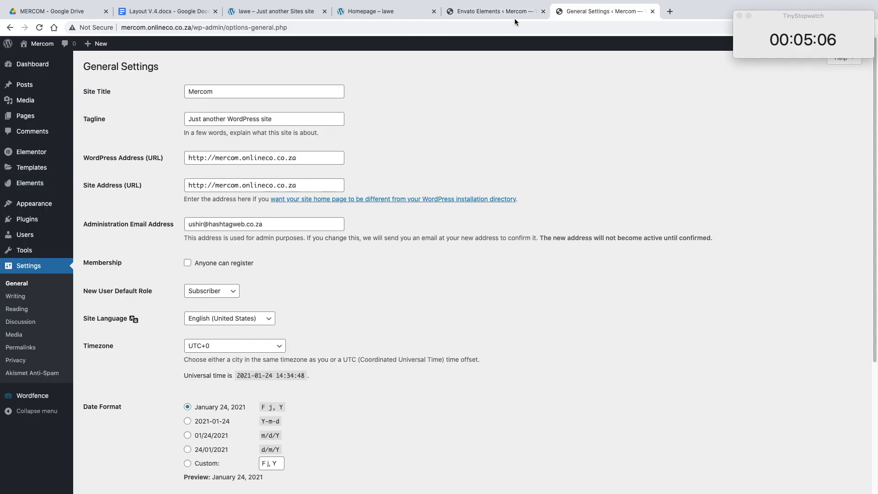
Step: Set the site title to "Mercom Consulting" and the tagline to "Business Consulting Experts", checking both against the logo image
{"action": "left_click", "coordinate": [251, 93]}
{"action": "type", "text": "Consulting"}
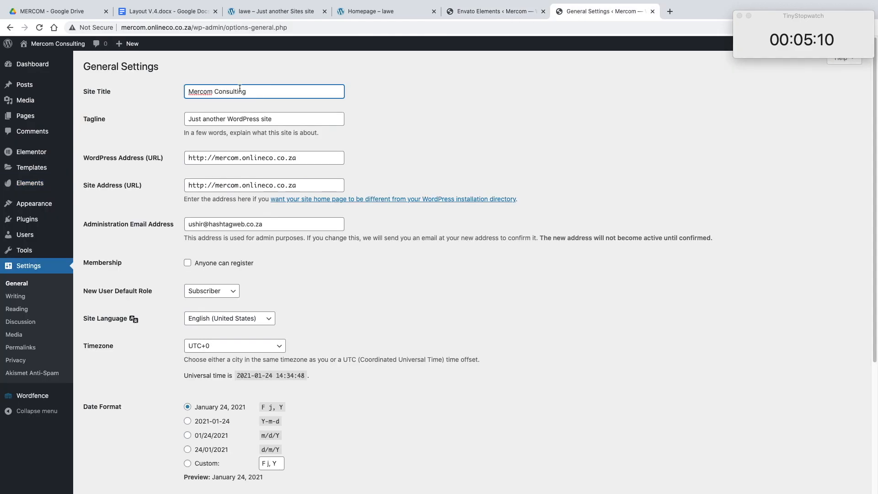
{"action": "triple_click", "coordinate": [225, 117]}
{"action": "type", "text": "Business Consulting Experts"}
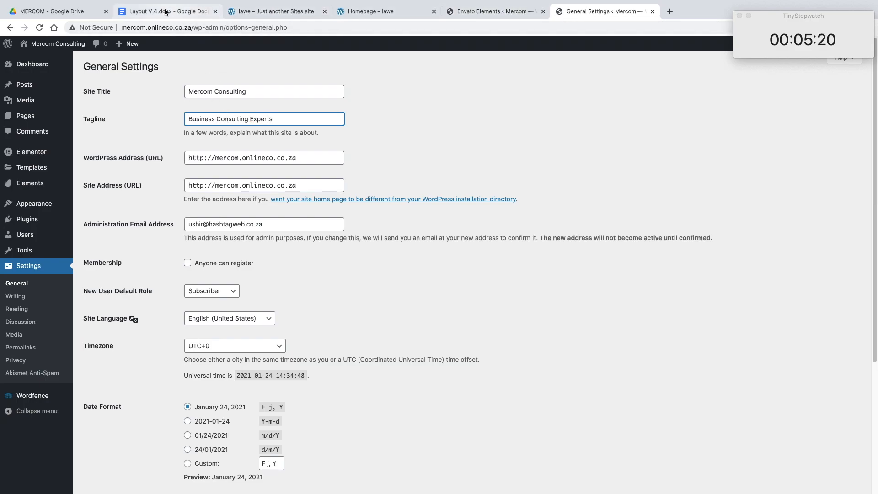
{"action": "left_click", "coordinate": [62, 10]}
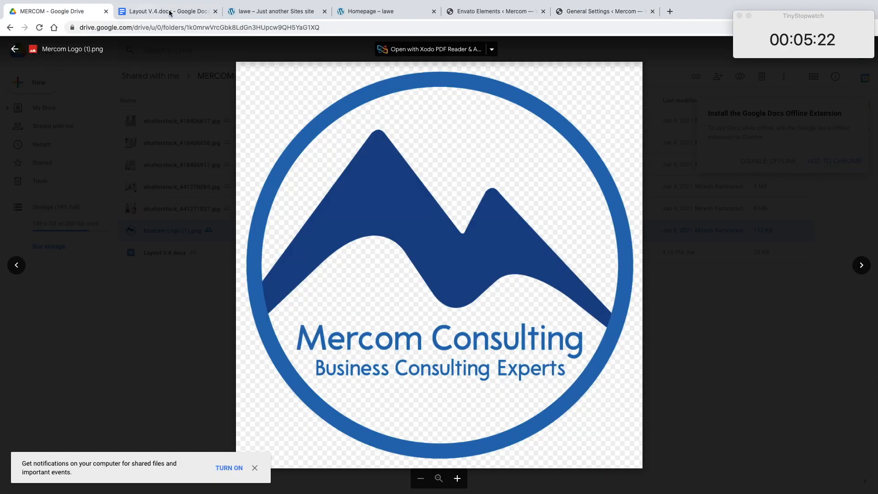
{"action": "left_click", "coordinate": [611, 11]}
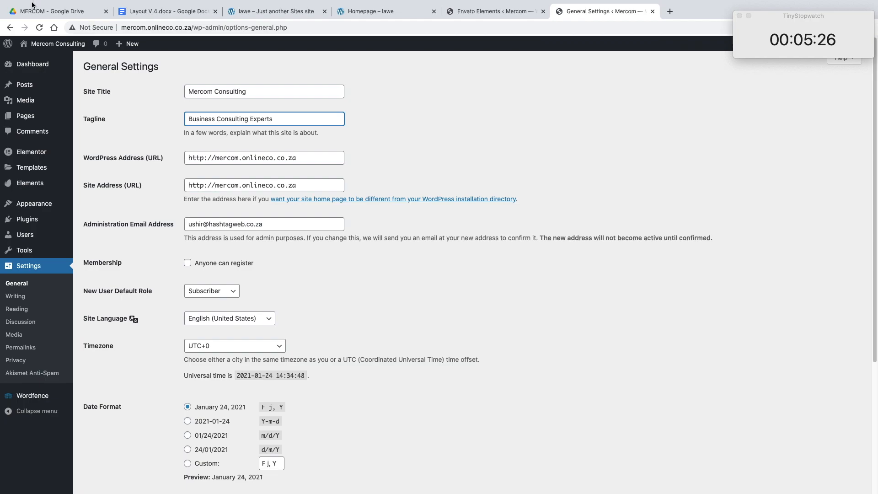
{"action": "left_click", "coordinate": [44, 12]}
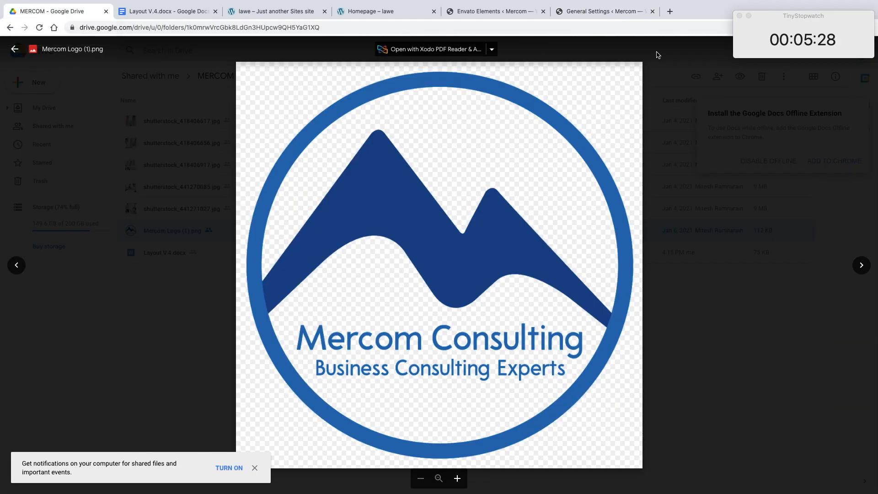
{"action": "left_click", "coordinate": [622, 11]}
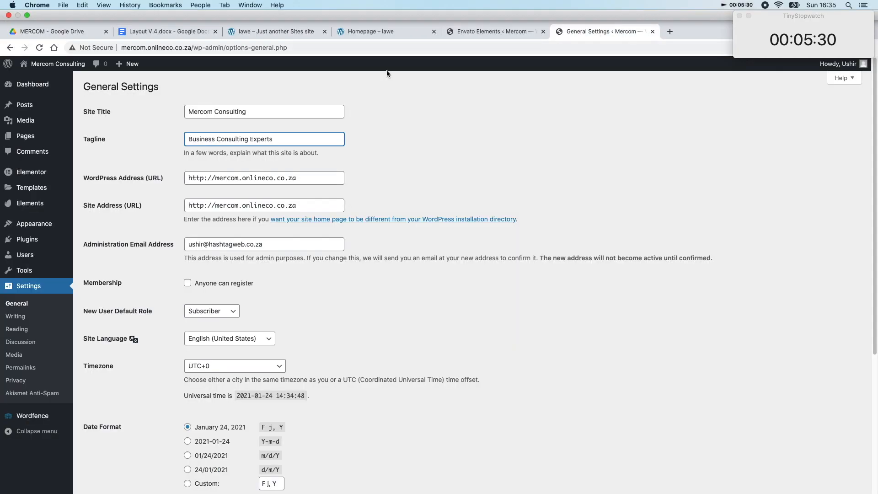
Step: Copy the tagline "Business Consulting Experts" into the layout document as a heading line above Who We Are
{"action": "left_click_drag", "start_coordinate": [286, 118], "coordinate": [173, 117]}
{"action": "key", "text": "ctrl+c"}
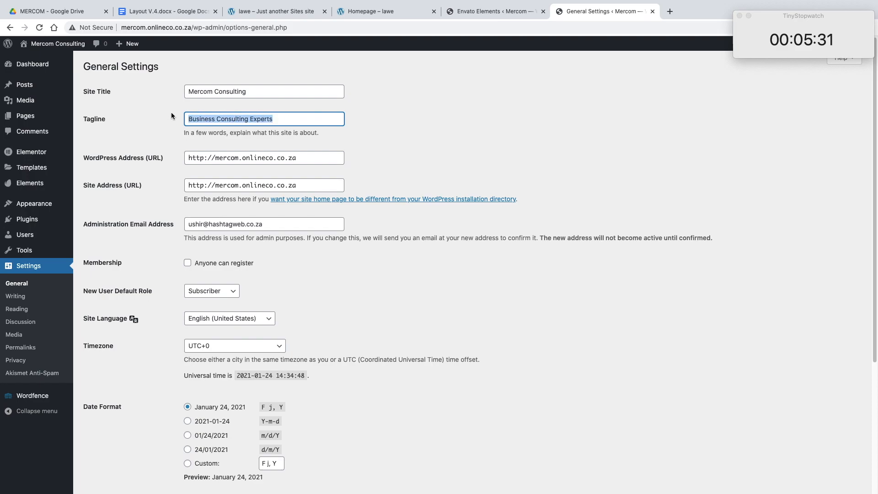
{"action": "left_click", "coordinate": [63, 14]}
{"action": "left_click", "coordinate": [170, 12]}
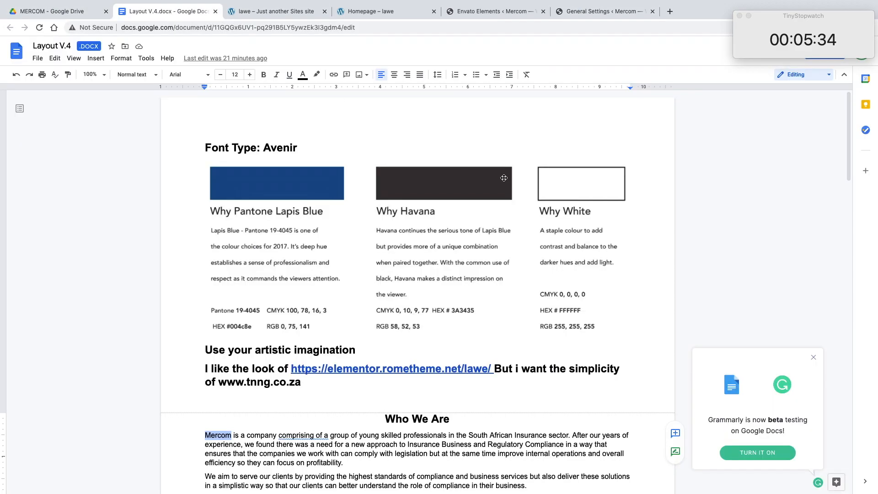
{"action": "scroll", "coordinate": [522, 195], "scroll_direction": "down", "scroll_amount": 3}
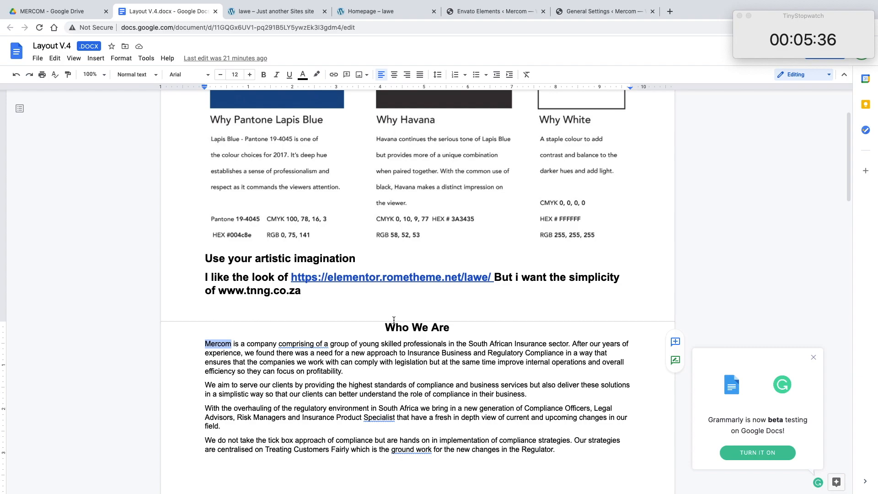
{"action": "left_click", "coordinate": [392, 321]}
{"action": "key", "text": "Return"}
{"action": "key", "text": "Return"}
{"action": "key", "text": "Up"}
{"action": "key", "text": "ctrl+v"}
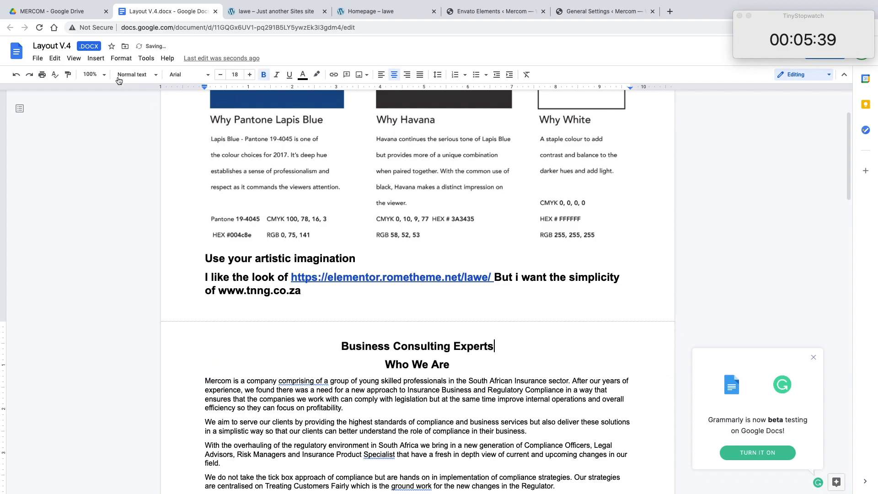
Step: Copy the site title "Mercom Consulting" from General Settings into the layout document, above the Business Consulting Experts line
{"action": "left_click", "coordinate": [64, 13]}
{"action": "left_click", "coordinate": [522, 13]}
{"action": "left_click", "coordinate": [604, 11]}
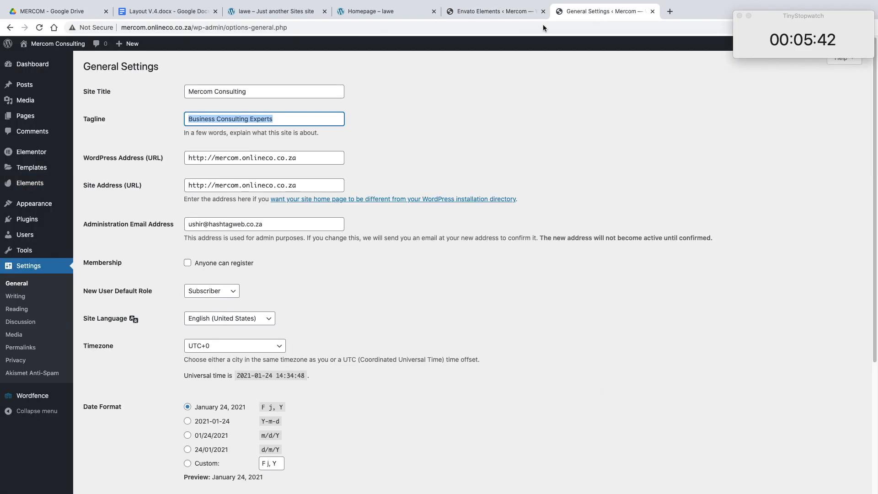
{"action": "left_click", "coordinate": [279, 94]}
{"action": "double_click", "coordinate": [278, 95]}
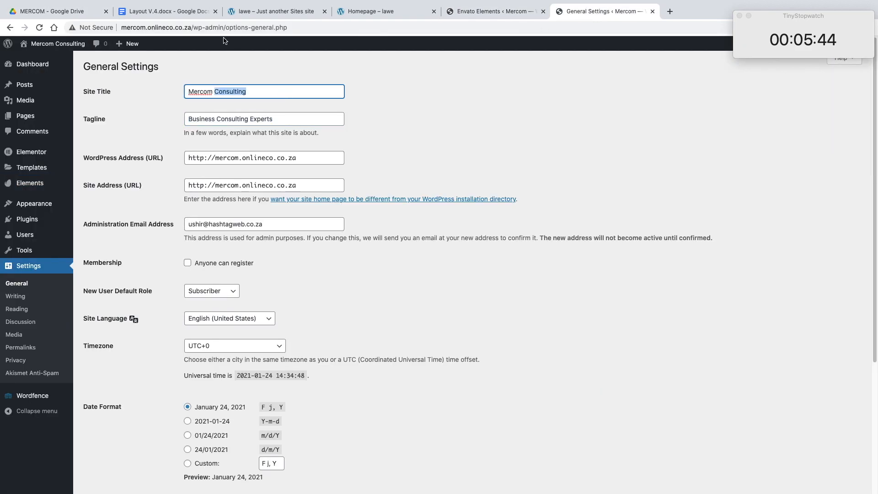
{"action": "triple_click", "coordinate": [261, 88]}
{"action": "key", "text": "super+c"}
{"action": "left_click", "coordinate": [162, 11]}
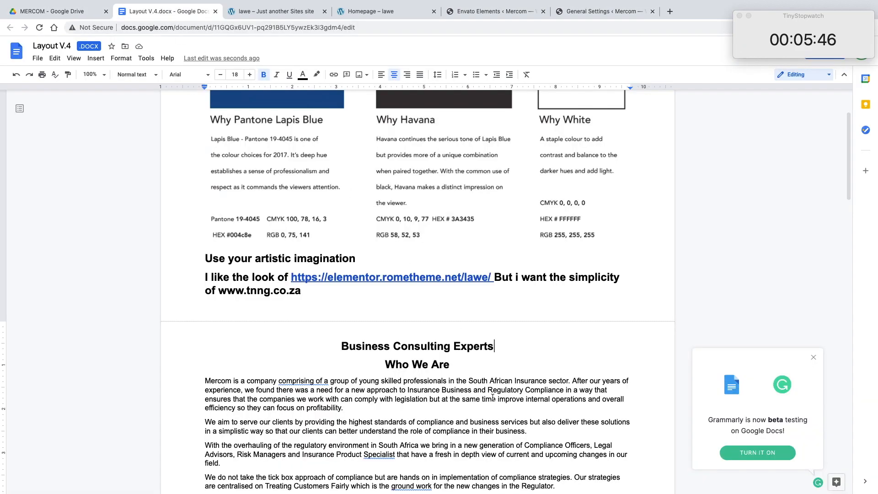
{"action": "key", "text": "super+v"}
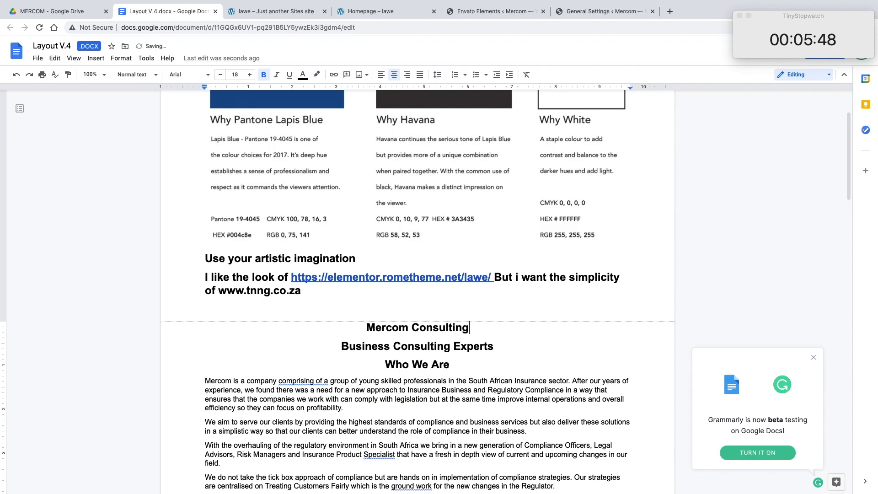
{"action": "left_click", "coordinate": [576, 13]}
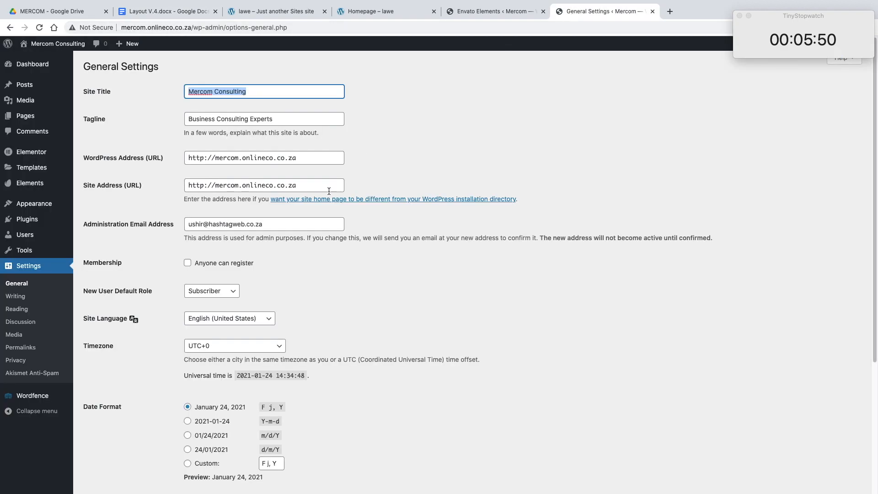
{"action": "left_click", "coordinate": [204, 158]}
{"action": "type", "text": "s"}
{"action": "left_click", "coordinate": [204, 185]}
{"action": "type", "text": "s"}
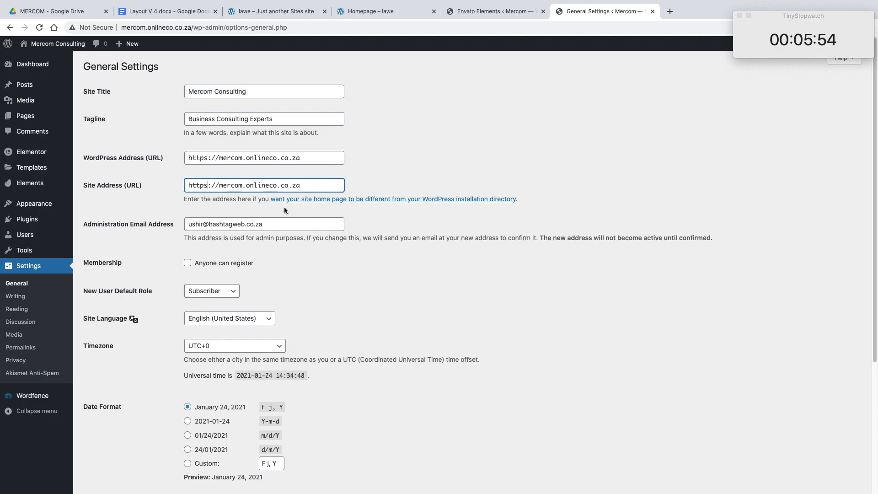
{"action": "scroll", "coordinate": [355, 220], "scroll_direction": "down", "scroll_amount": 5}
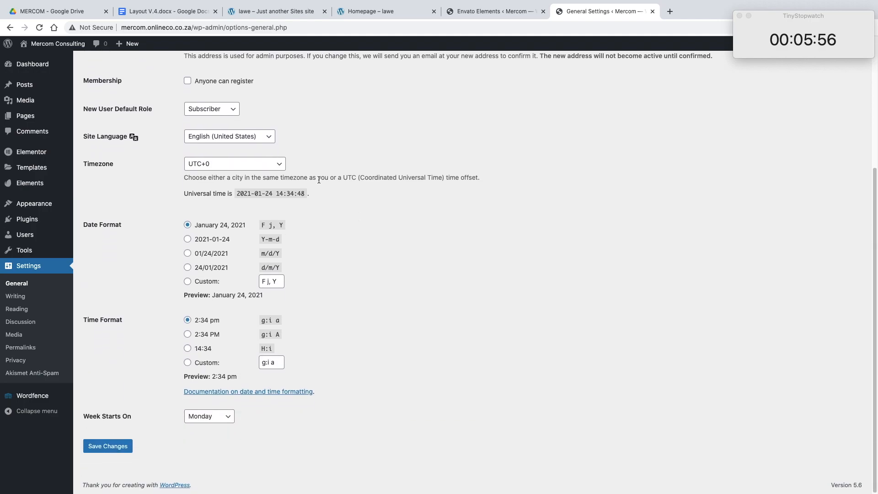
{"action": "scroll", "coordinate": [317, 182], "scroll_direction": "up", "scroll_amount": 1}
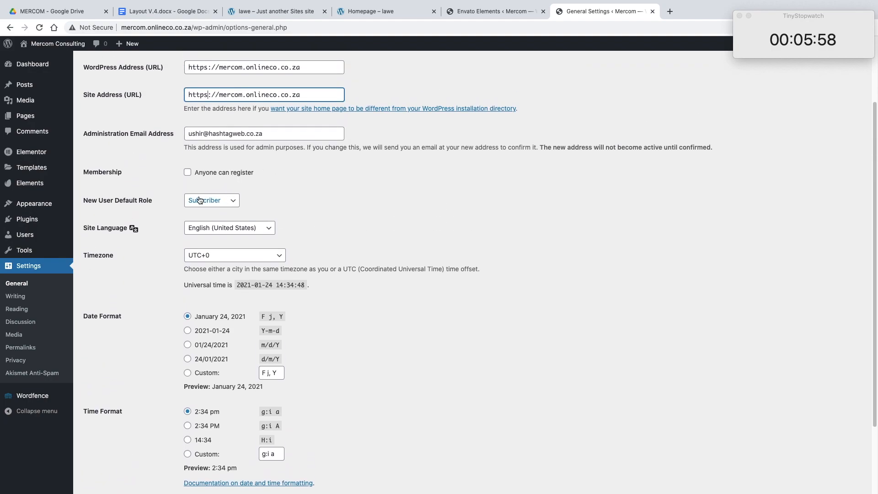
{"action": "scroll", "coordinate": [316, 210], "scroll_direction": "down", "scroll_amount": 4}
{"action": "left_click", "coordinate": [123, 447]}
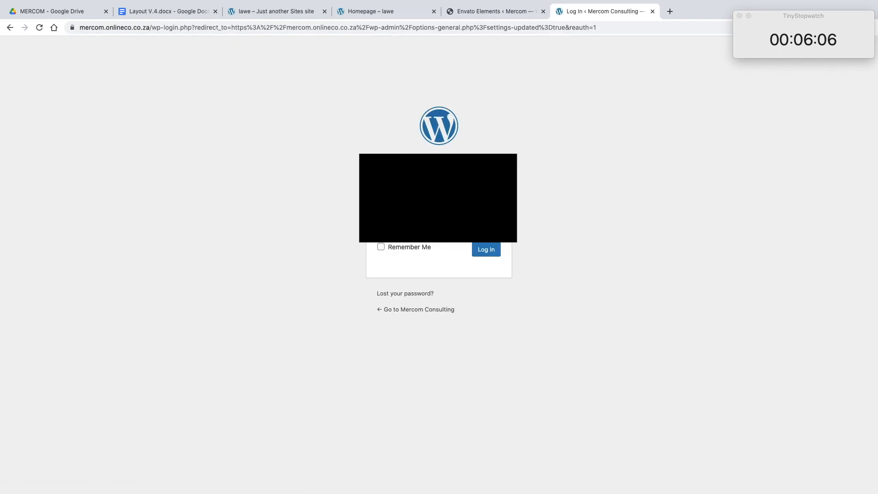
Step: Log back in to WordPress with the account username and password, and decline storing the password in the browser
{"action": "key", "text": "Return"}
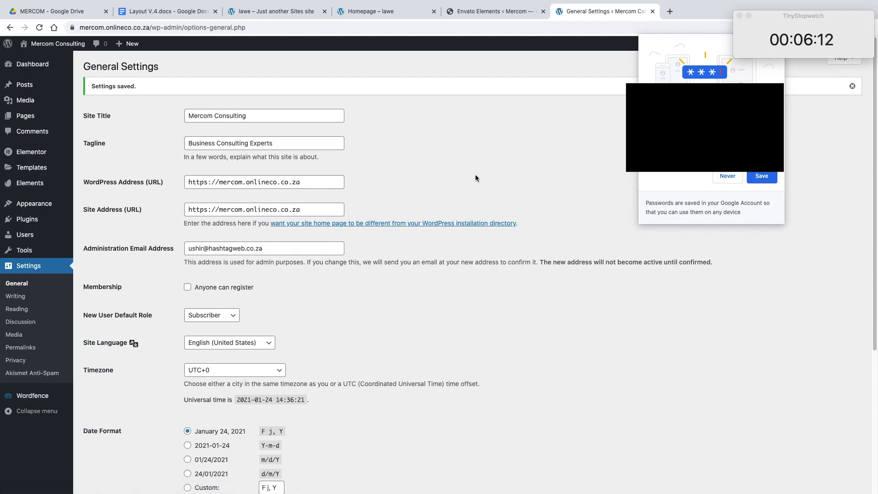
{"action": "left_click", "coordinate": [724, 181]}
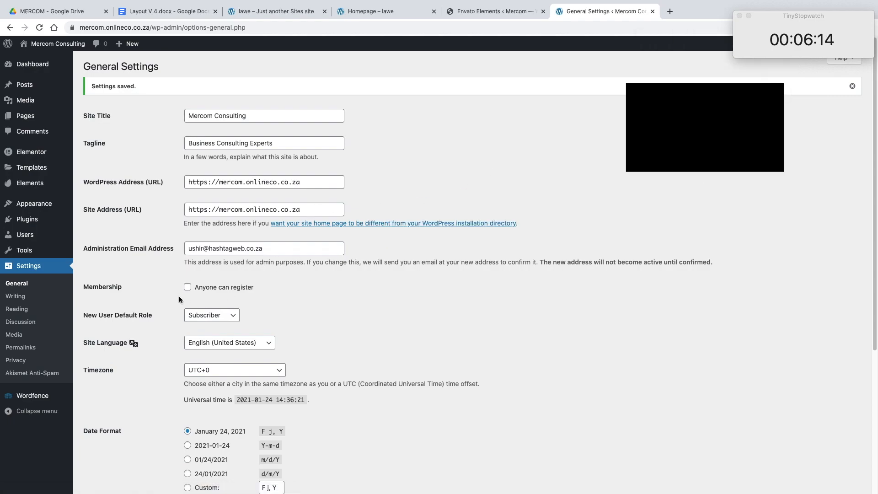
Step: In the Reading settings, make the homepage a static page using Sample Page, and save the changes
{"action": "left_click", "coordinate": [49, 297]}
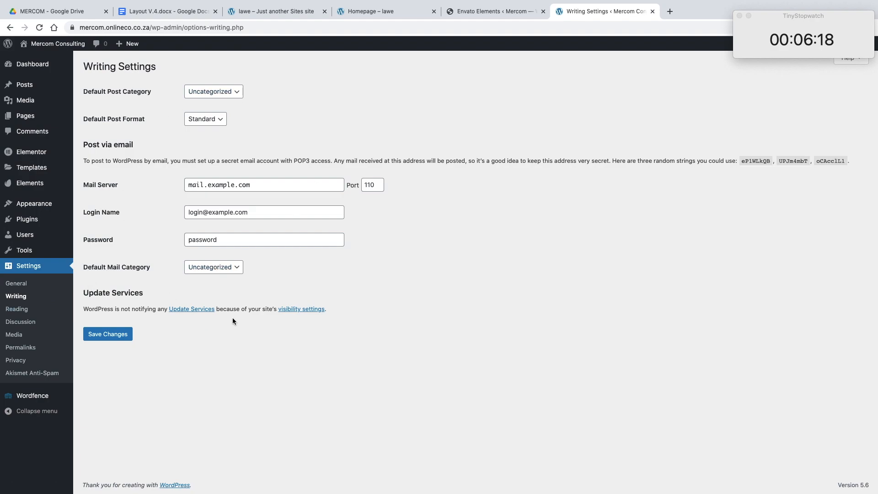
{"action": "left_click", "coordinate": [39, 314]}
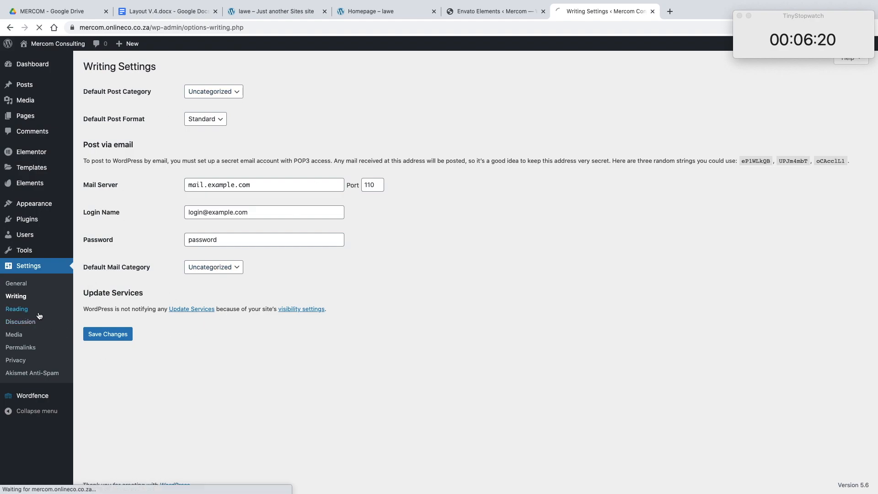
{"action": "left_click", "coordinate": [187, 104]}
{"action": "left_click", "coordinate": [254, 128]}
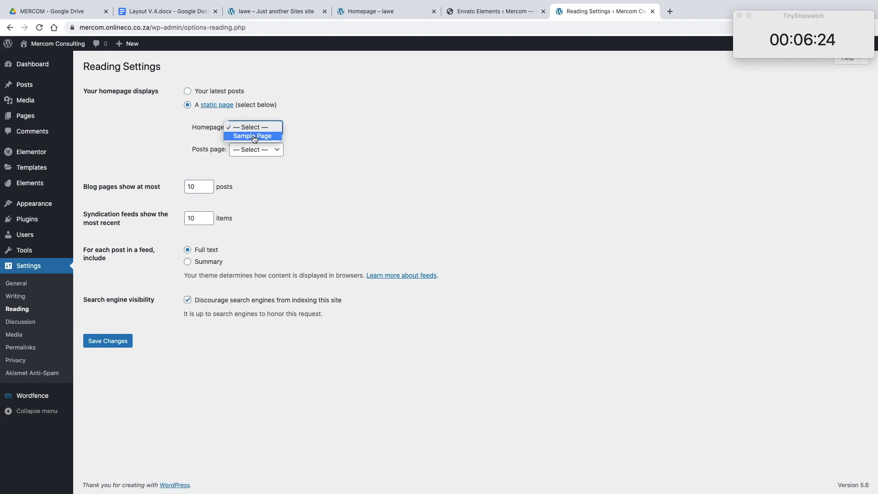
{"action": "left_click", "coordinate": [255, 136]}
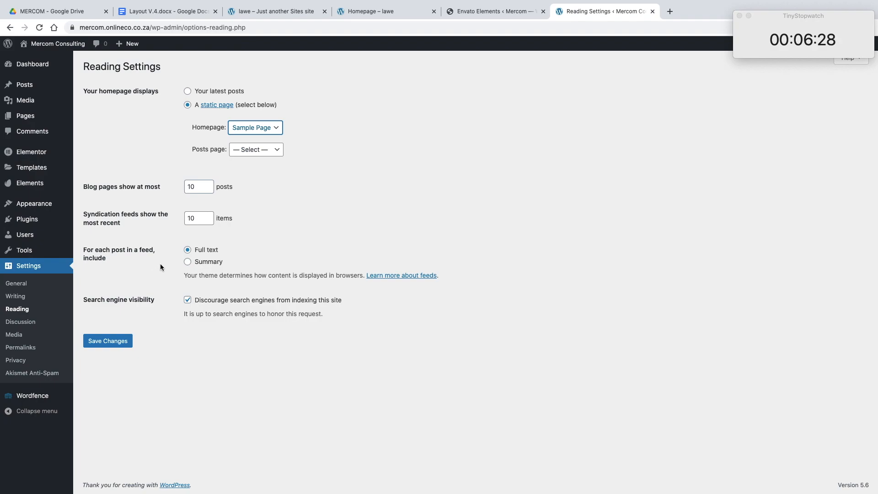
{"action": "left_click", "coordinate": [121, 341]}
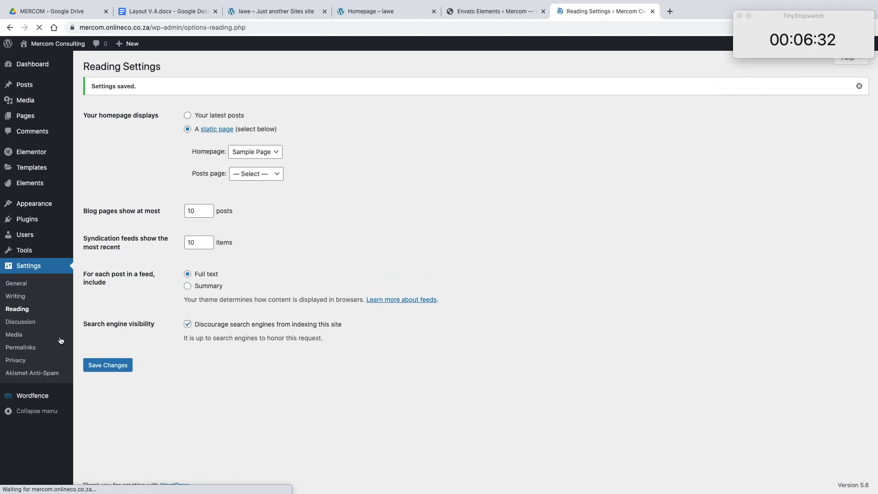
Step: In the Discussion settings, disable incoming link notifications, comments on new posts and emails for every comment, require registered users for commenting, and save
{"action": "left_click", "coordinate": [22, 323]}
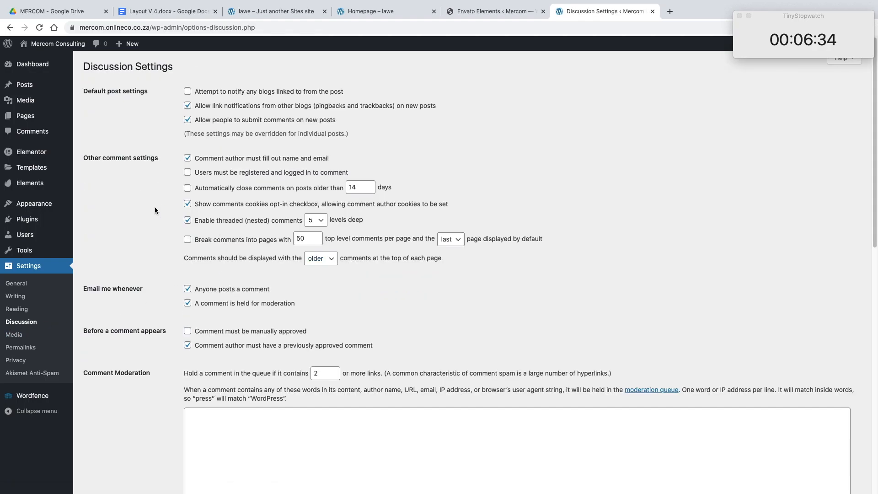
{"action": "left_click", "coordinate": [188, 173]}
{"action": "left_click", "coordinate": [259, 107]}
{"action": "scroll", "coordinate": [200, 243], "scroll_direction": "down", "scroll_amount": 2}
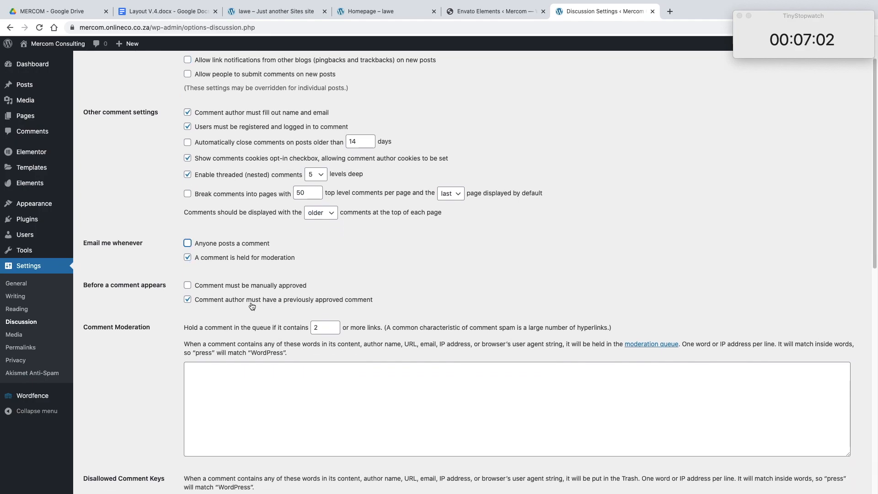
{"action": "scroll", "coordinate": [228, 299], "scroll_direction": "down", "scroll_amount": 3}
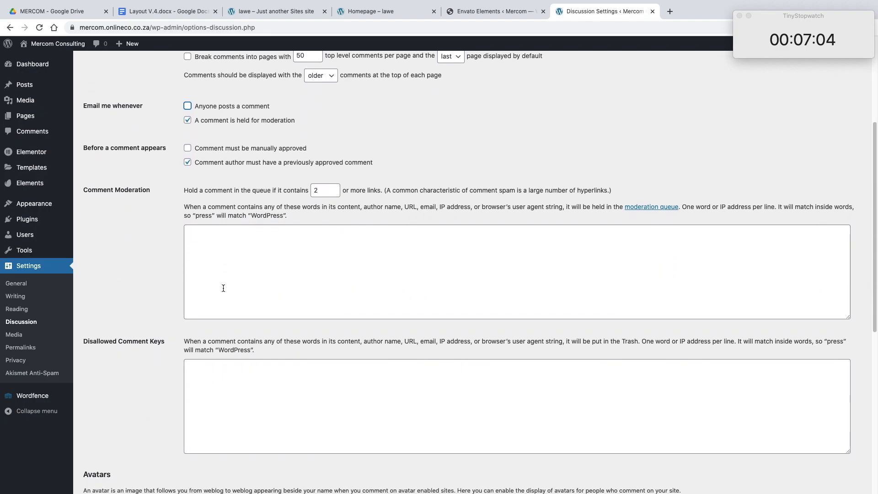
{"action": "scroll", "coordinate": [223, 288], "scroll_direction": "down", "scroll_amount": 8}
{"action": "left_click", "coordinate": [112, 445]}
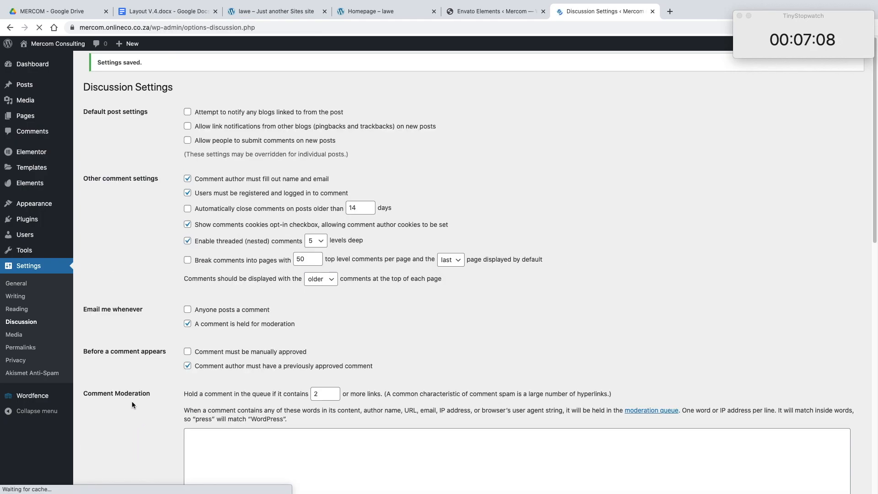
Step: In the Permalink settings, set the permalink structure to Post name and save the changes
{"action": "left_click", "coordinate": [22, 337]}
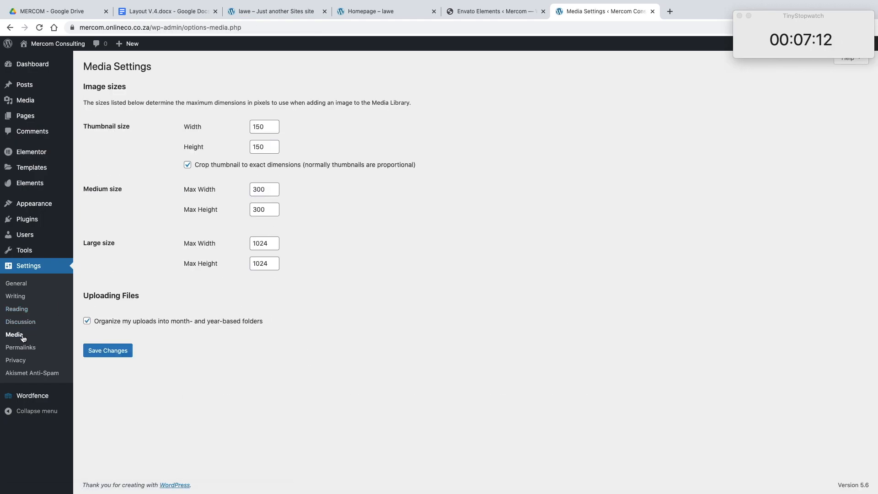
{"action": "left_click", "coordinate": [35, 347]}
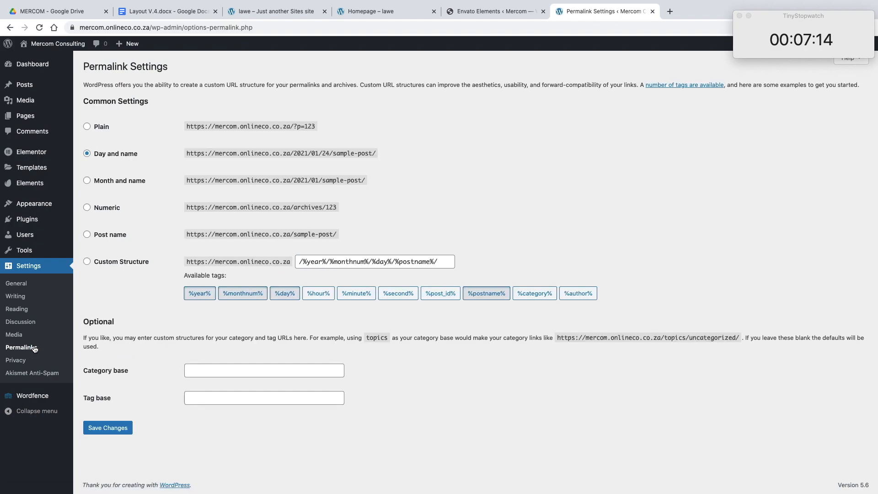
{"action": "left_click", "coordinate": [30, 337]}
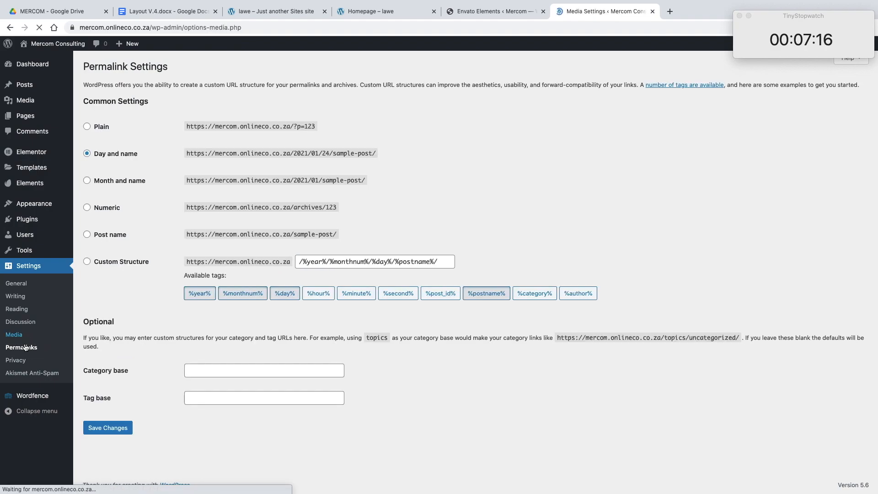
{"action": "left_click", "coordinate": [26, 349]}
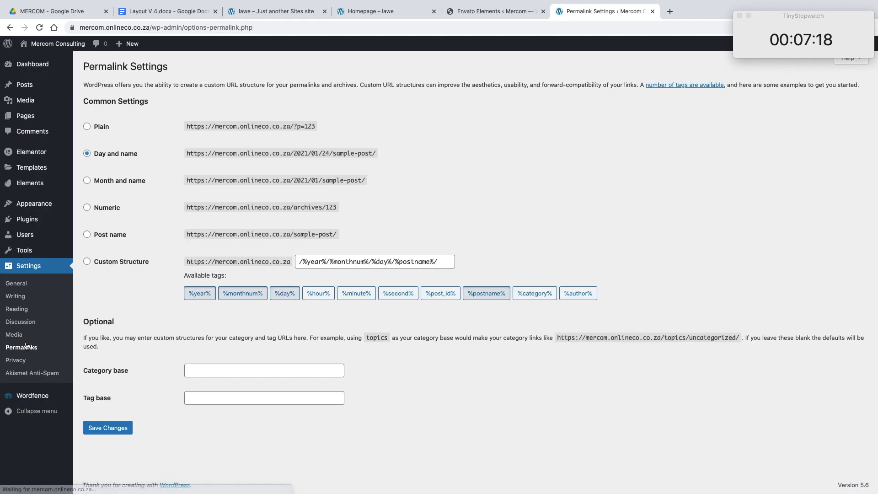
{"action": "left_click", "coordinate": [96, 241]}
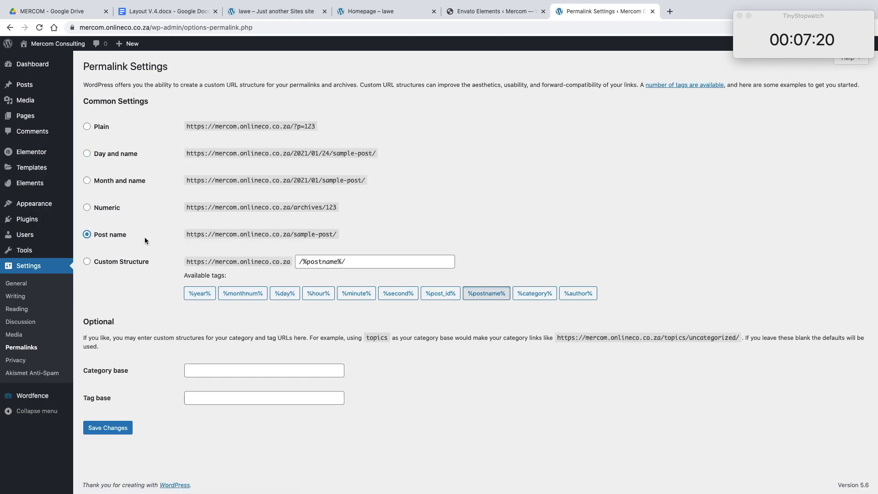
{"action": "left_click_drag", "start_coordinate": [293, 234], "coordinate": [338, 233]}
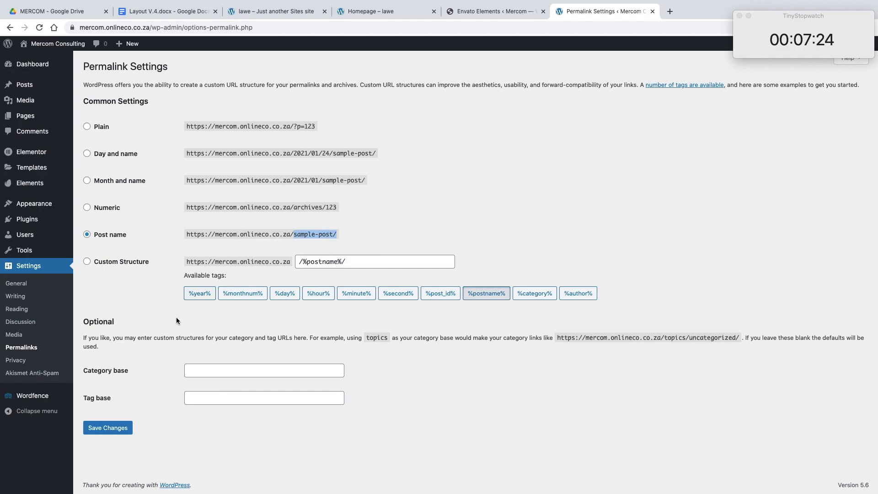
{"action": "left_click", "coordinate": [103, 432]}
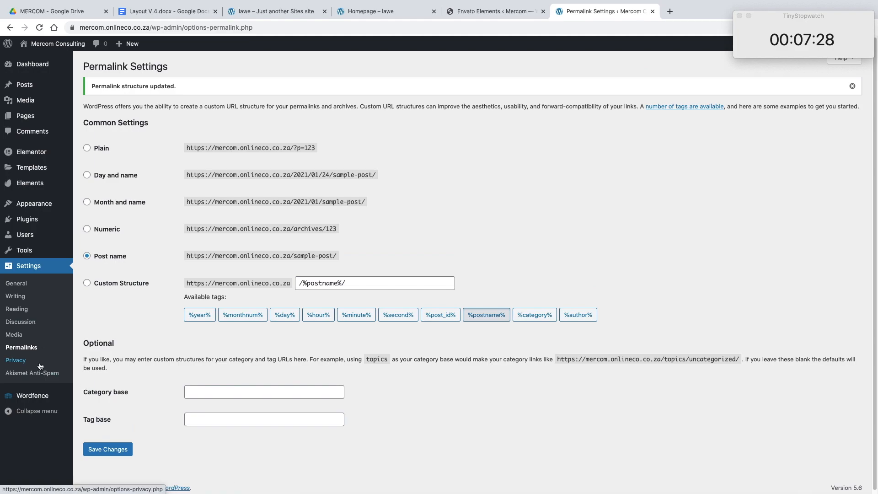
{"action": "left_click", "coordinate": [39, 364]}
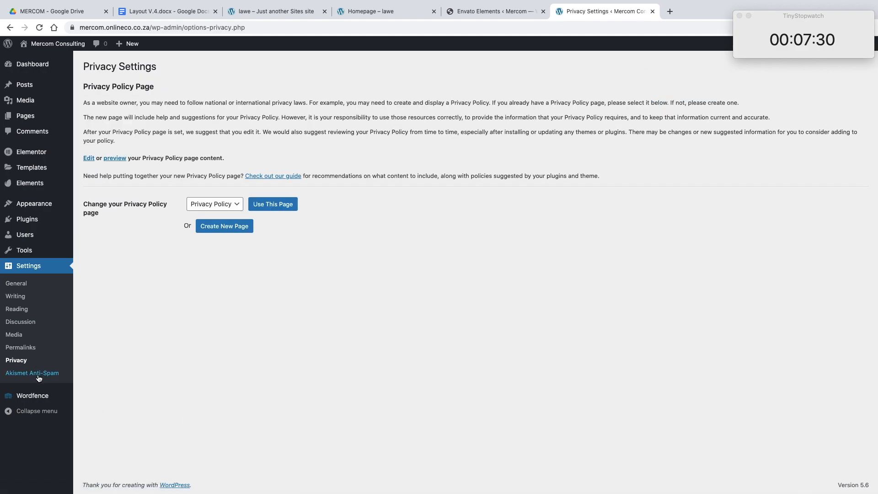
{"action": "left_click", "coordinate": [39, 376]}
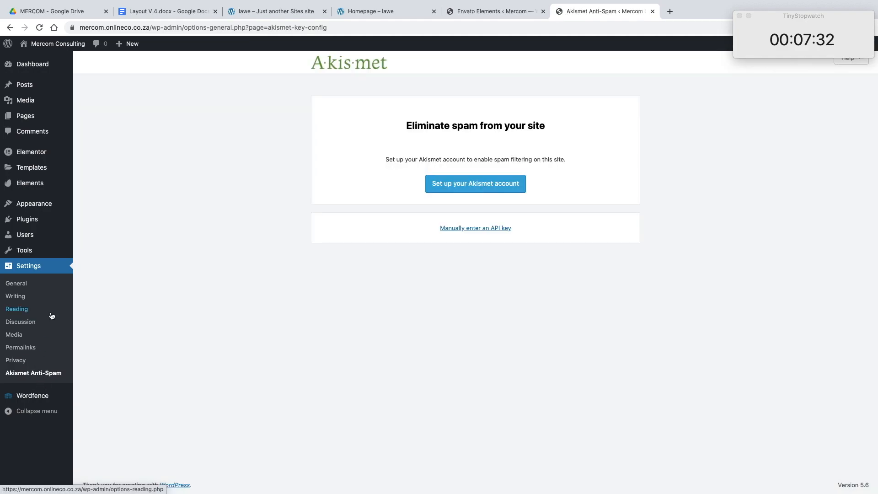
Step: Quick-edit the Sample Page so that its title and slug are Home, and update the page
{"action": "left_click", "coordinate": [20, 118]}
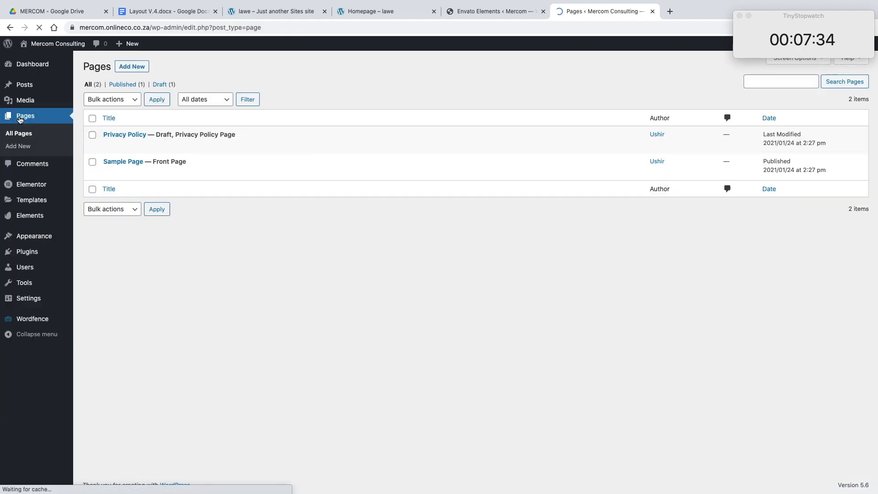
{"action": "mouse_move", "coordinate": [150, 143]}
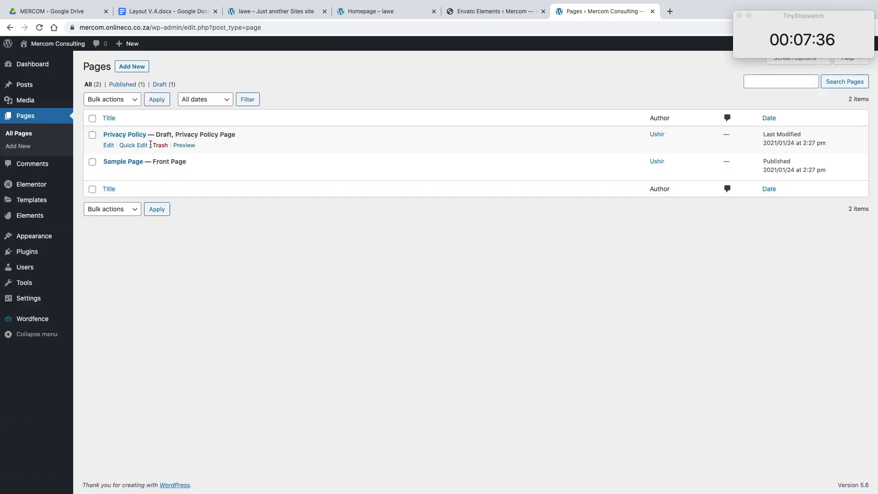
{"action": "left_click", "coordinate": [125, 176]}
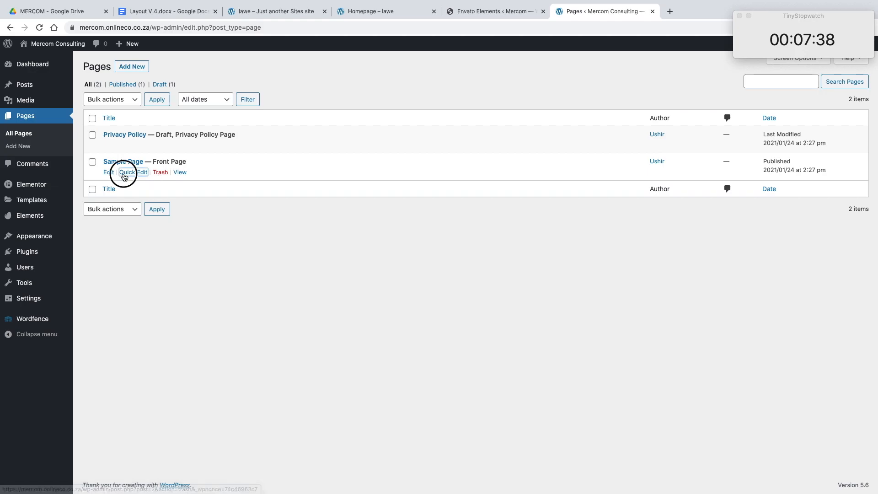
{"action": "left_click_drag", "start_coordinate": [188, 177], "coordinate": [92, 176]}
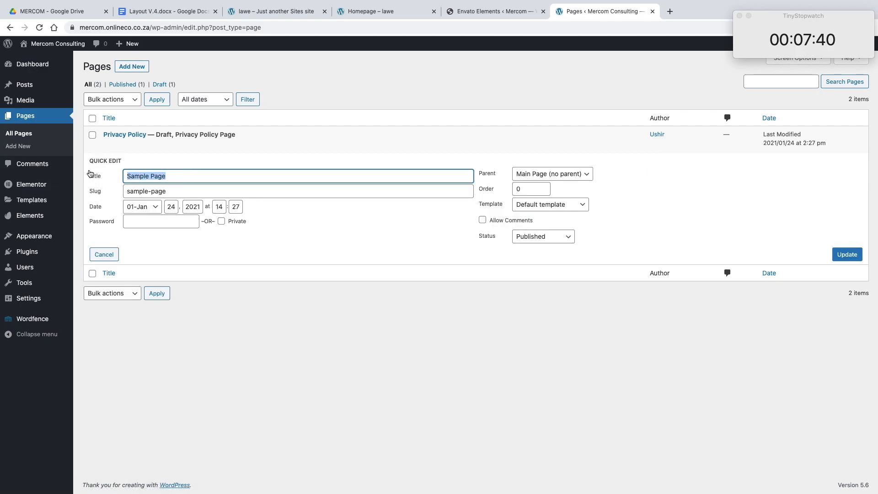
{"action": "type", "text": "Home"}
{"action": "key", "text": "Tab"}
{"action": "type", "text": "Home"}
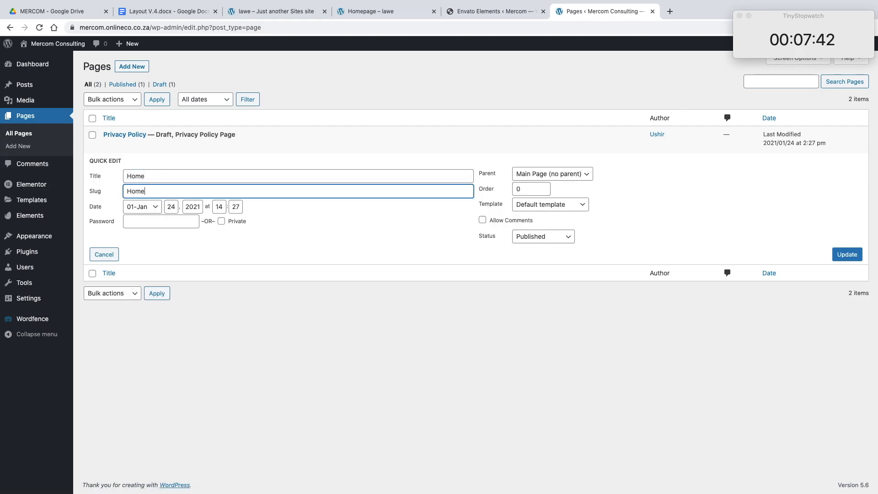
{"action": "left_click", "coordinate": [843, 254]}
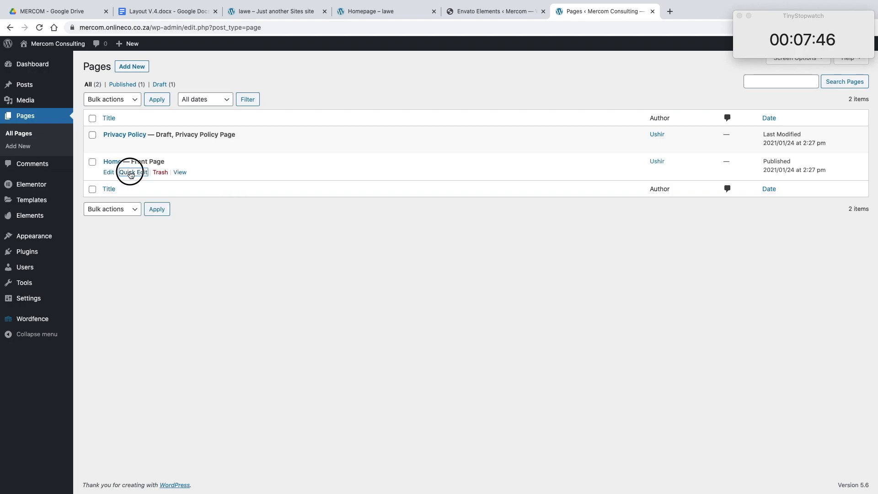
{"action": "left_click", "coordinate": [133, 172]}
{"action": "left_click_drag", "start_coordinate": [147, 191], "coordinate": [114, 190]}
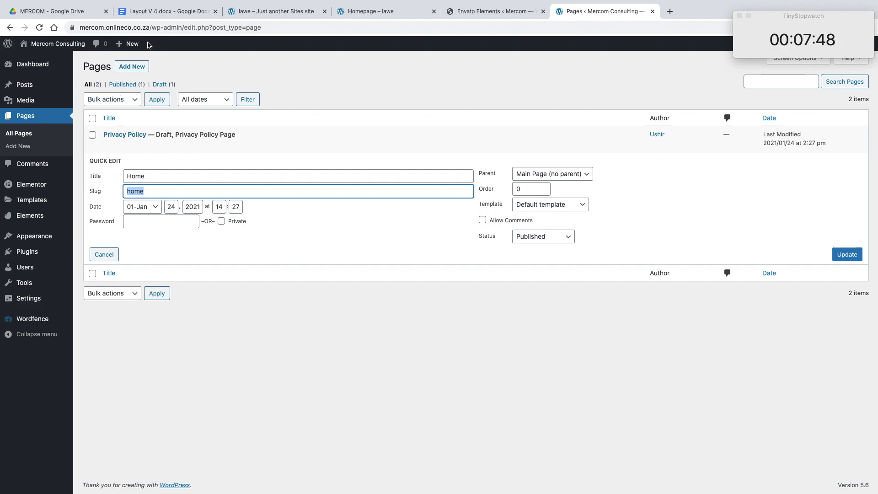
{"action": "left_click", "coordinate": [160, 177]}
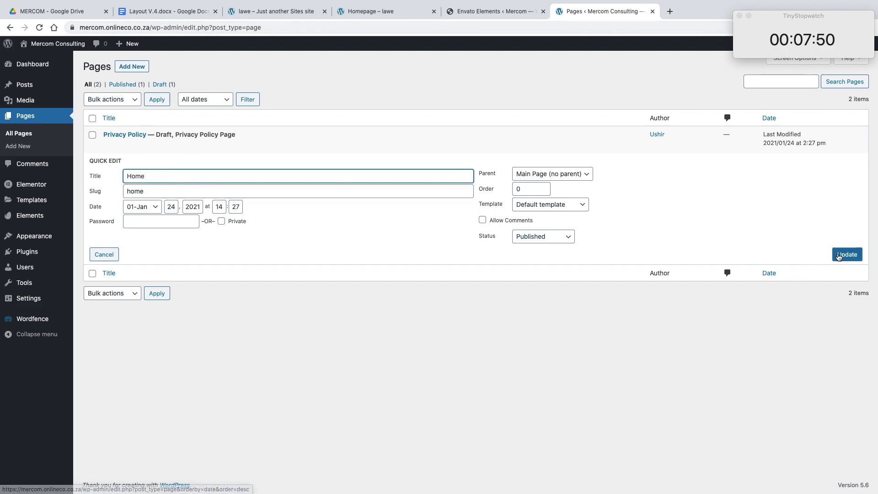
{"action": "left_click", "coordinate": [865, 258]}
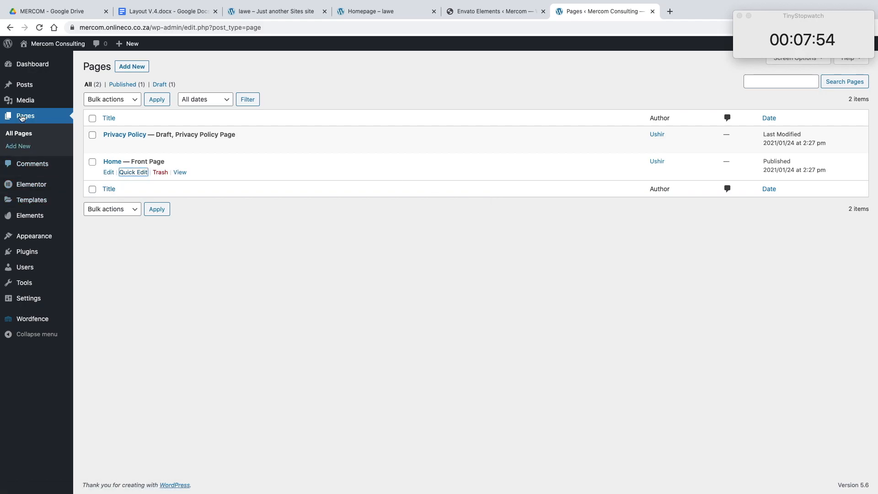
Step: Move the "Hello world!" post and the draft Privacy Policy page to the trash
{"action": "left_click", "coordinate": [22, 85]}
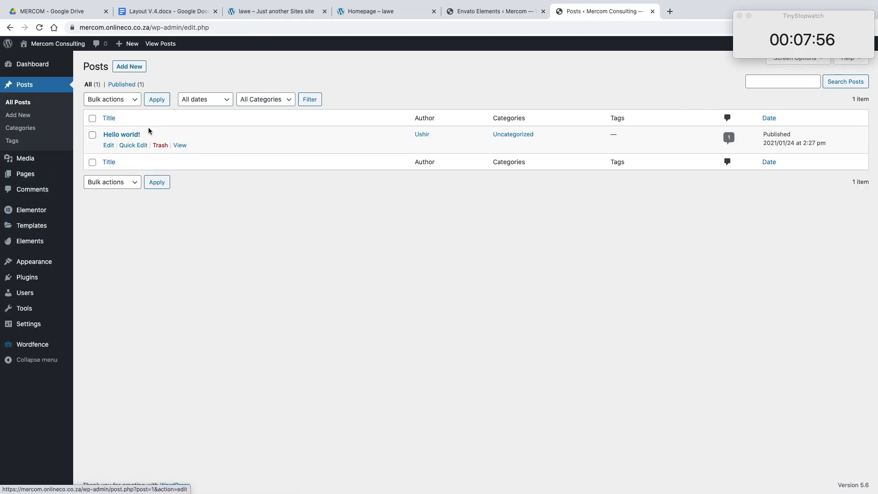
{"action": "left_click", "coordinate": [162, 145]}
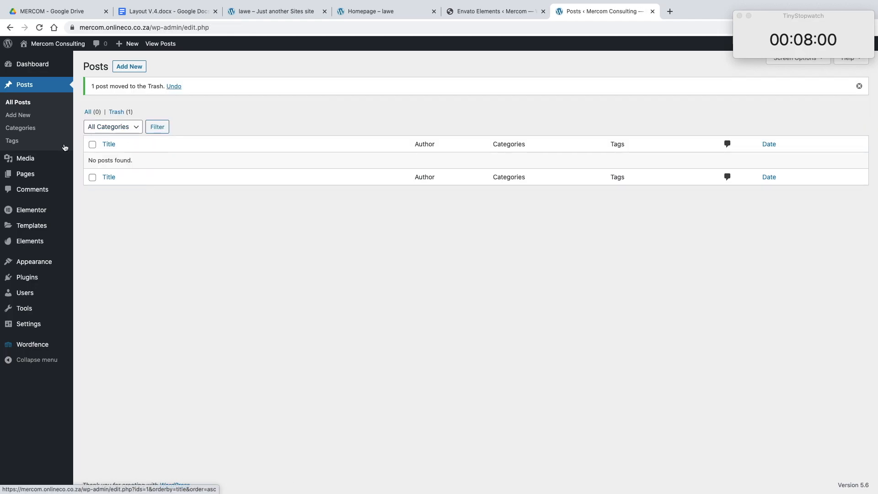
{"action": "left_click", "coordinate": [33, 177]}
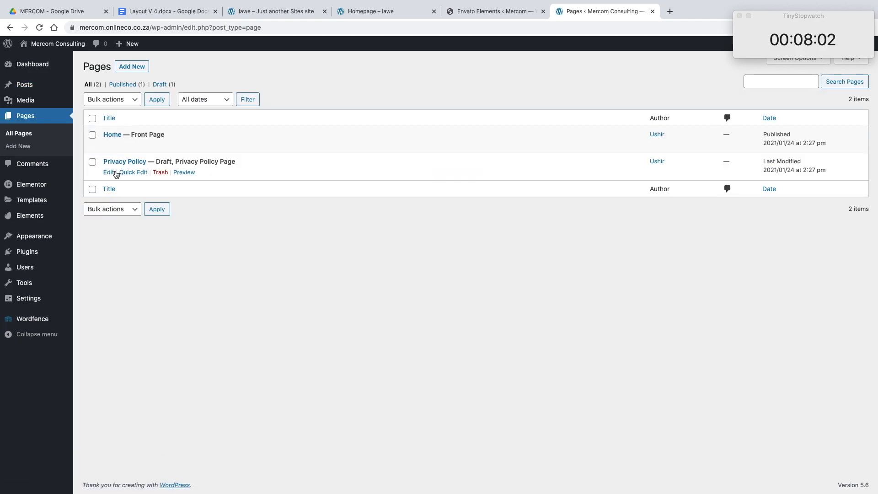
{"action": "left_click", "coordinate": [161, 172]}
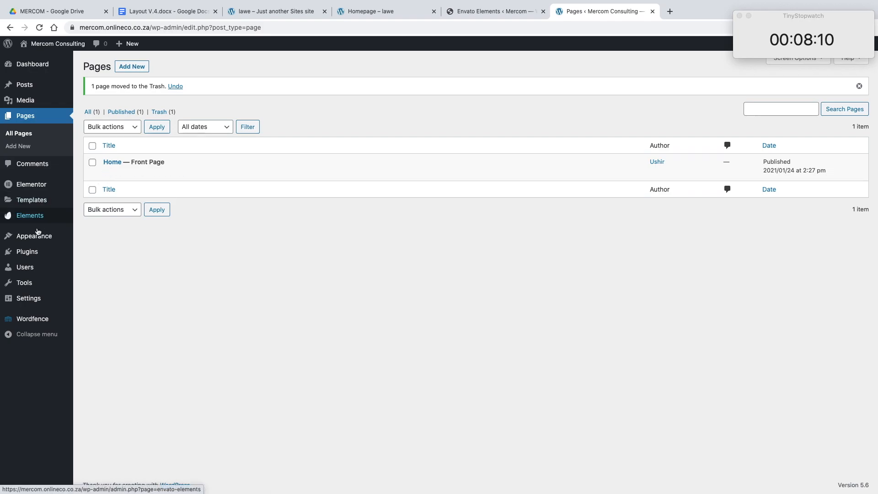
Step: Upload elementor-pro-3.0.10.zip from the Downloads folder as a new plugin and install it
{"action": "left_click", "coordinate": [32, 252]}
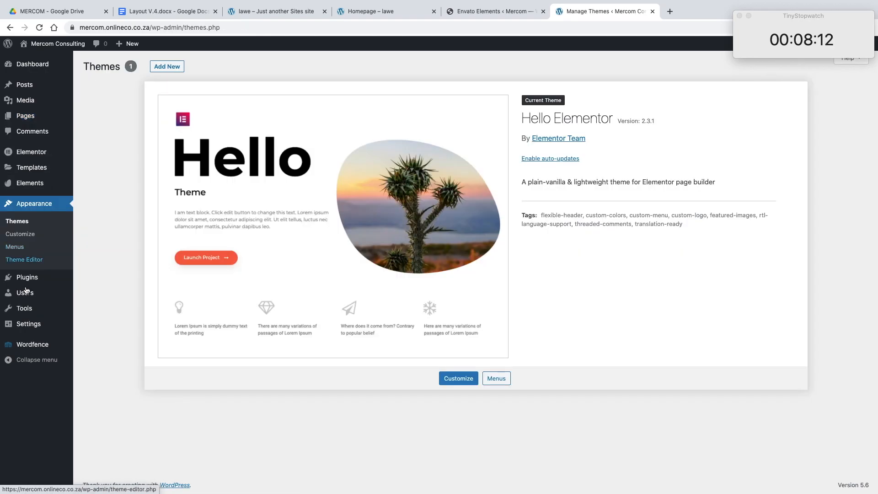
{"action": "left_click", "coordinate": [27, 284]}
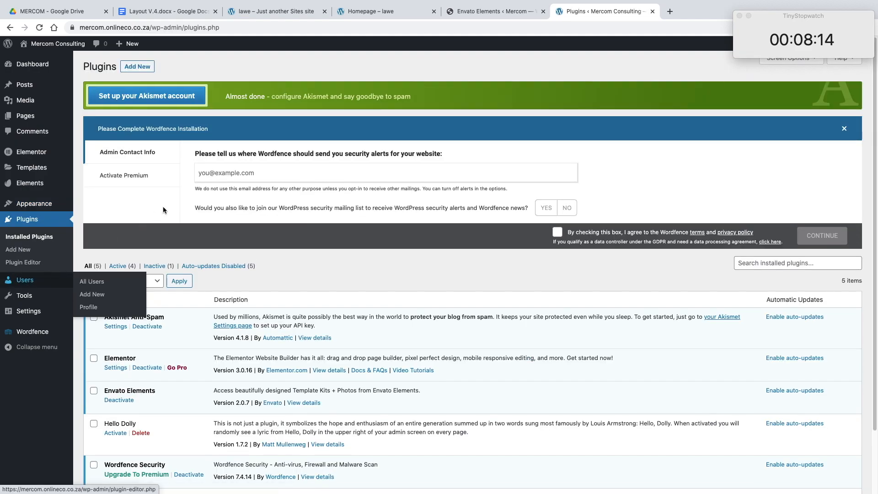
{"action": "left_click", "coordinate": [134, 67]}
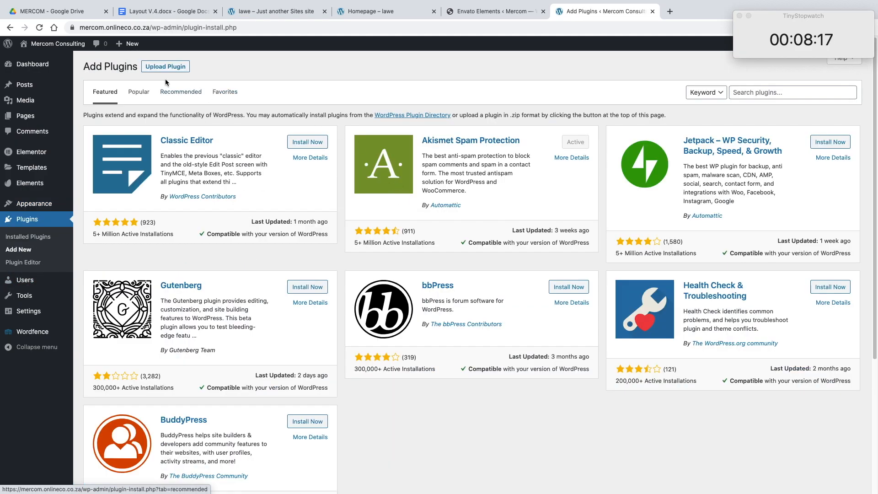
{"action": "left_click", "coordinate": [165, 67]}
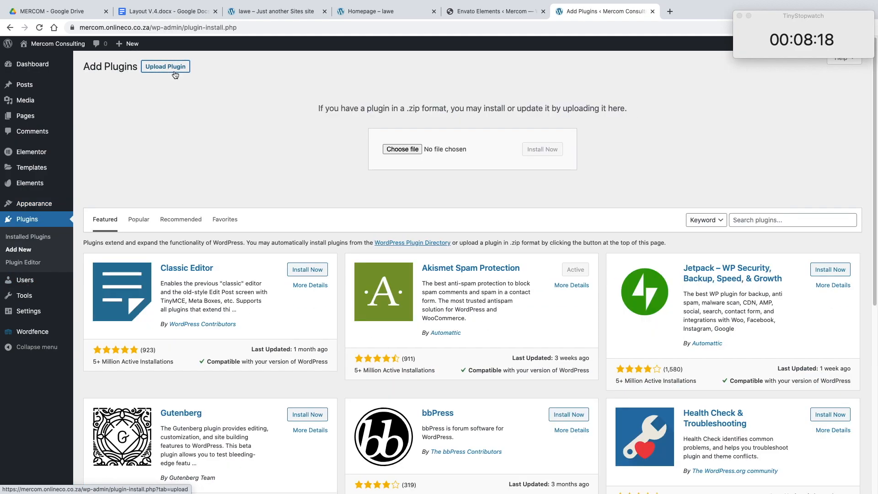
{"action": "left_click", "coordinate": [401, 150]}
{"action": "left_click", "coordinate": [373, 98]}
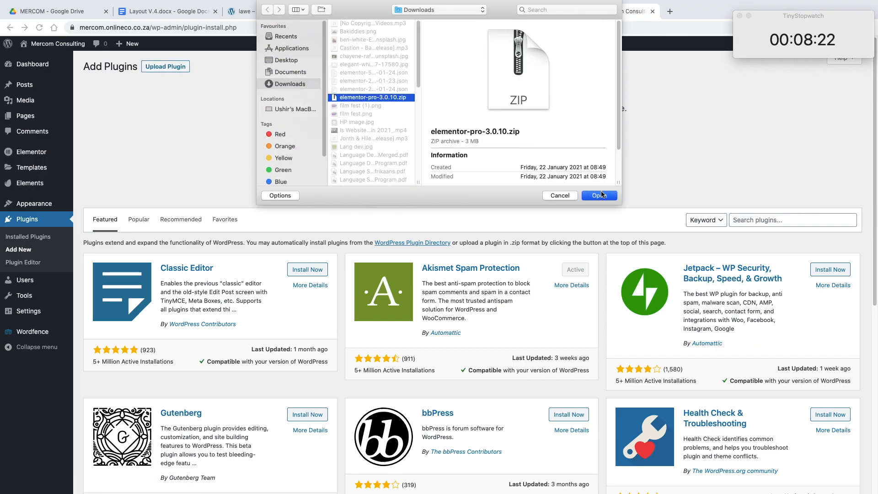
{"action": "left_click", "coordinate": [599, 195]}
{"action": "left_click", "coordinate": [547, 151]}
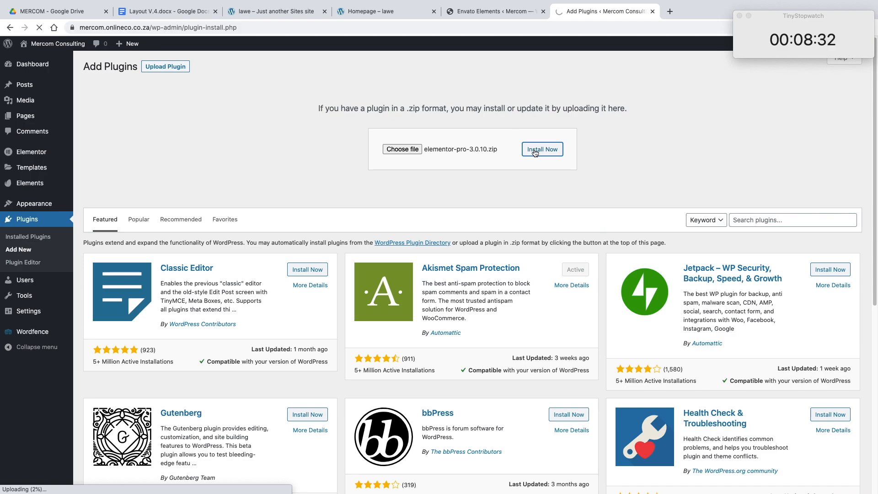
Step: Dismiss the expired-session notice on the Envato Elements page and reload it, and activate the uploaded Elementor Pro plugin
{"action": "left_click", "coordinate": [485, 13]}
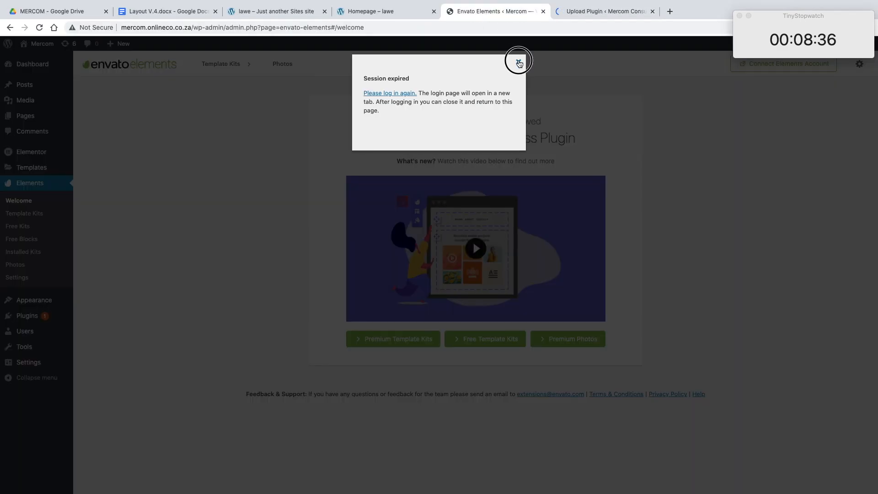
{"action": "left_click", "coordinate": [518, 62]}
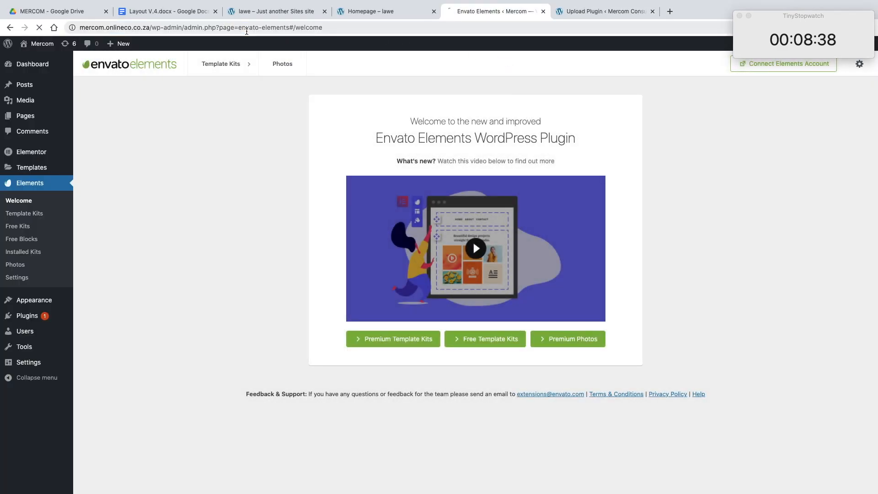
{"action": "left_click", "coordinate": [561, 12]}
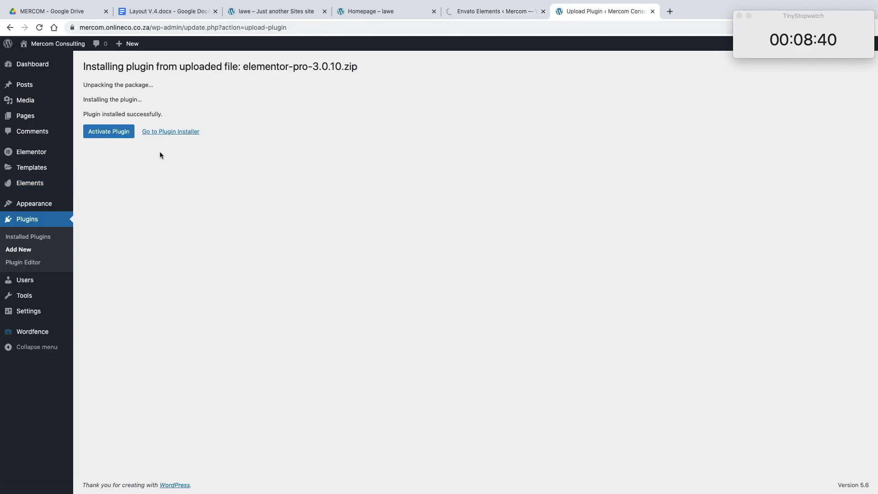
{"action": "left_click", "coordinate": [125, 132]}
Step: Open the Template Kits page of Envato Elements in its browser tab, and return to the Plugins page
{"action": "left_click", "coordinate": [486, 18]}
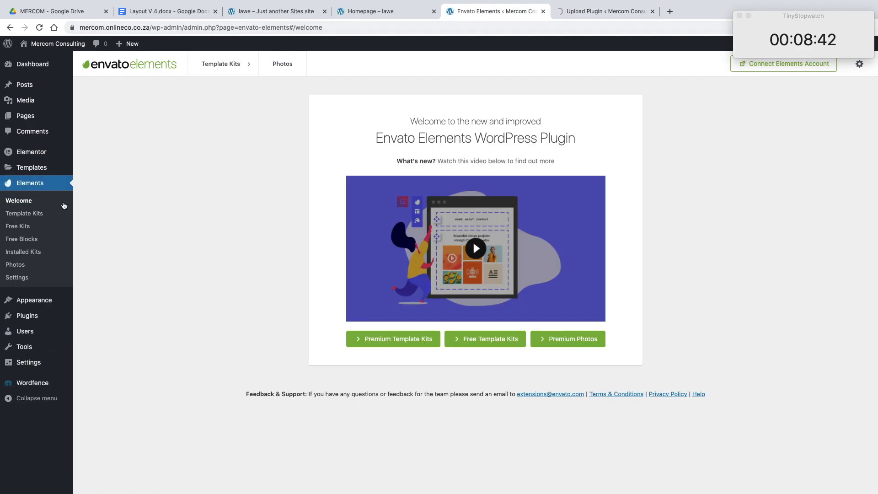
{"action": "mouse_move", "coordinate": [45, 301]}
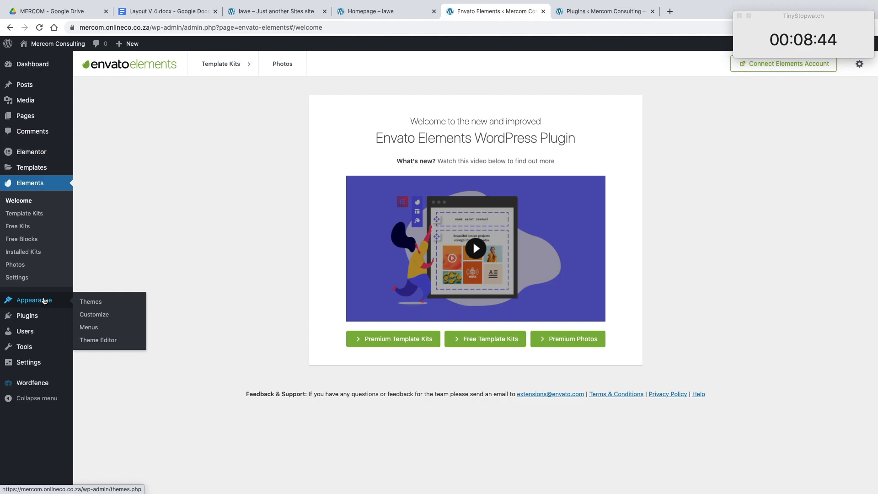
{"action": "left_click", "coordinate": [45, 214]}
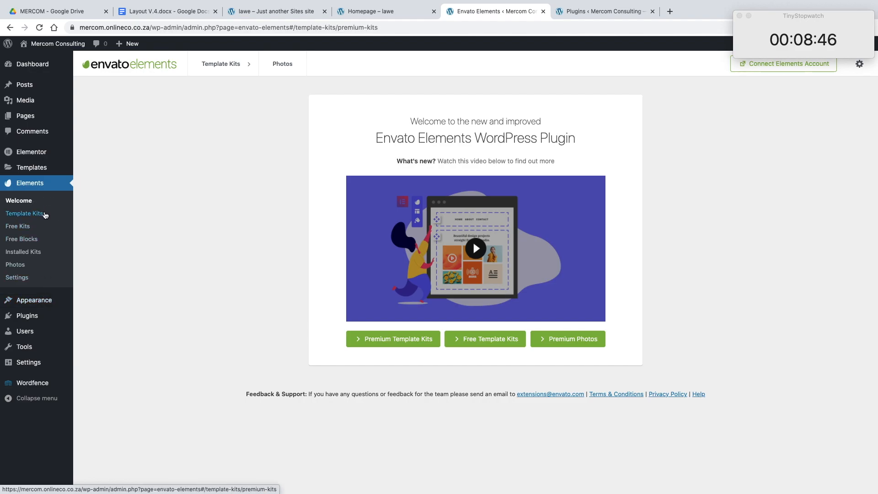
{"action": "left_click", "coordinate": [607, 11]}
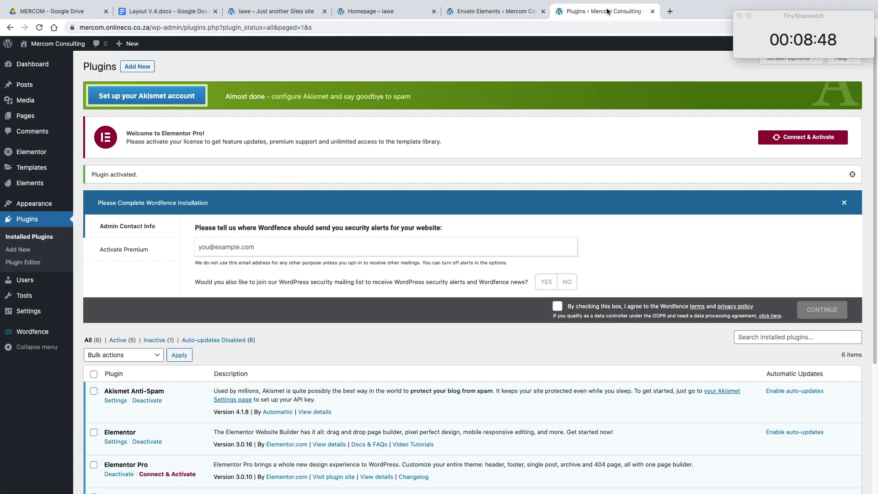
Step: Connect the site to the Elementor account and activate the Elementor Pro license
{"action": "scroll", "coordinate": [434, 184], "scroll_direction": "down", "scroll_amount": 4}
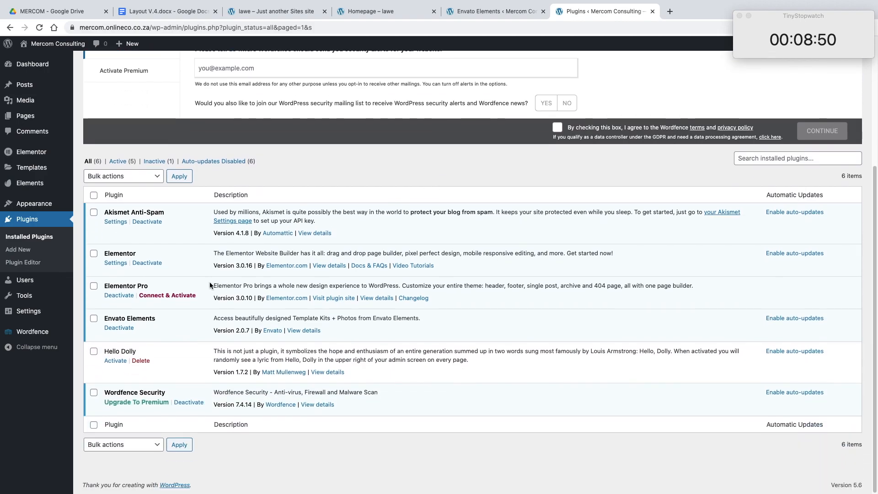
{"action": "scroll", "coordinate": [224, 288], "scroll_direction": "up", "scroll_amount": 4}
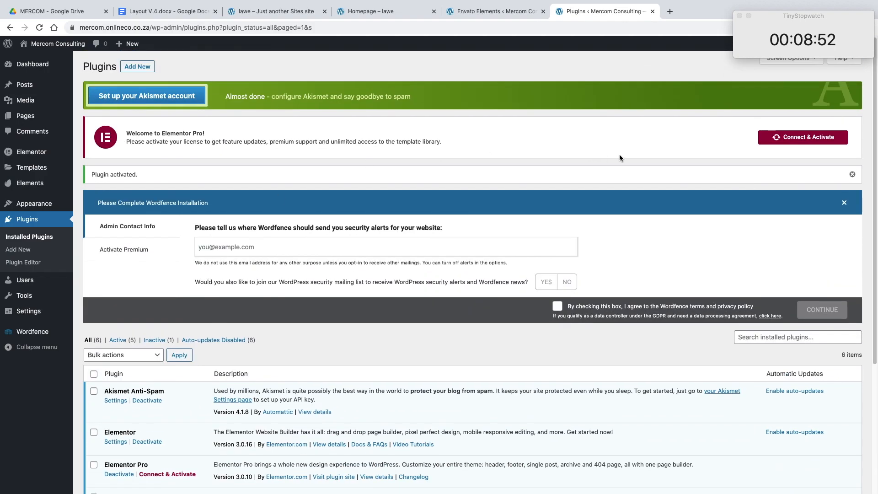
{"action": "left_click", "coordinate": [788, 135]}
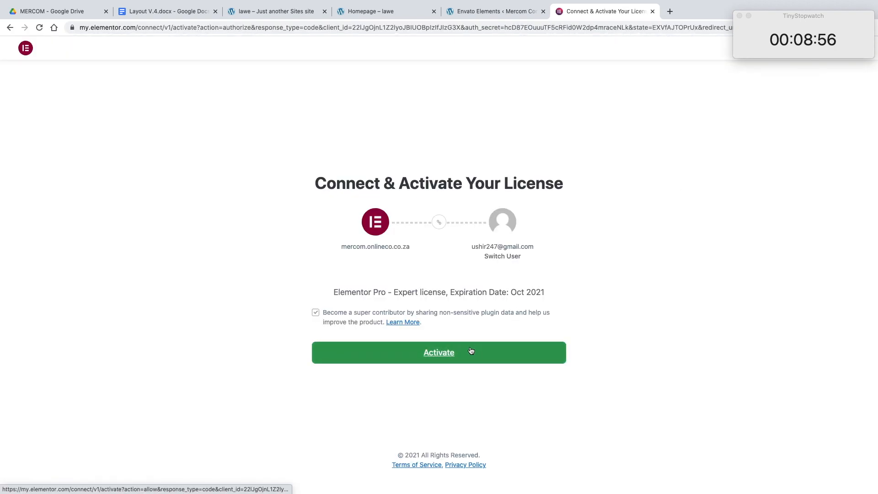
{"action": "left_click", "coordinate": [467, 356]}
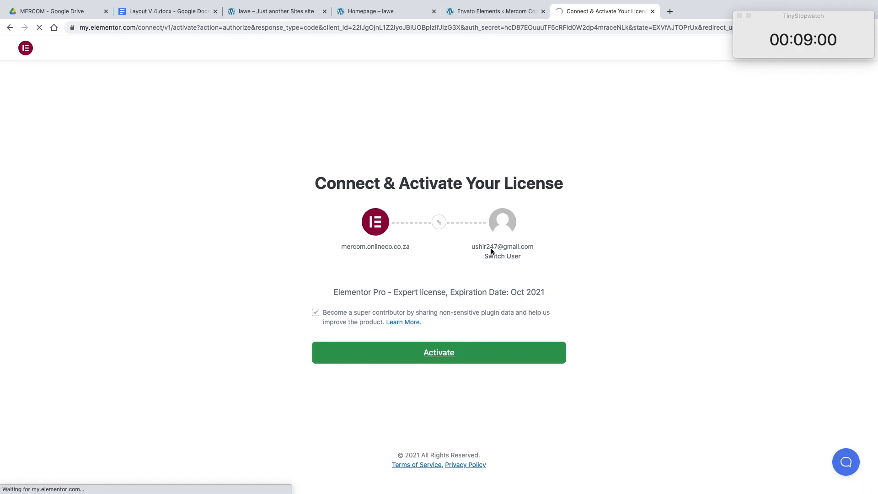
{"action": "left_click", "coordinate": [501, 16]}
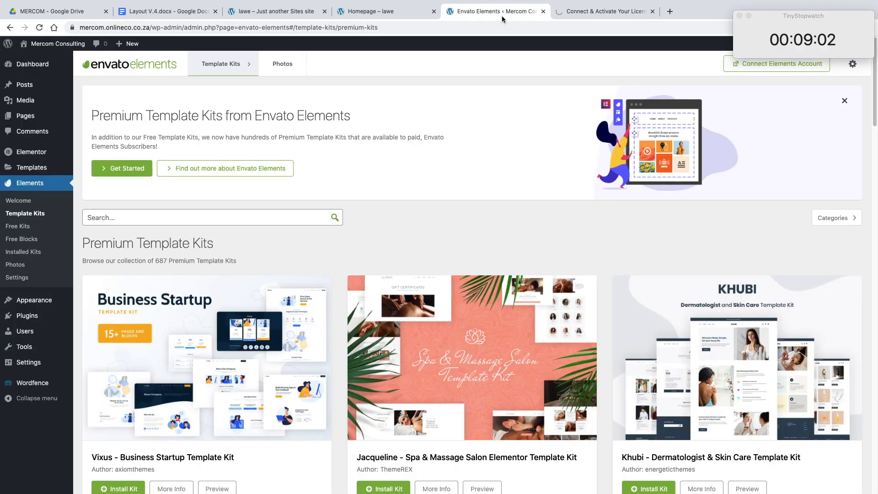
{"action": "left_click", "coordinate": [578, 13]}
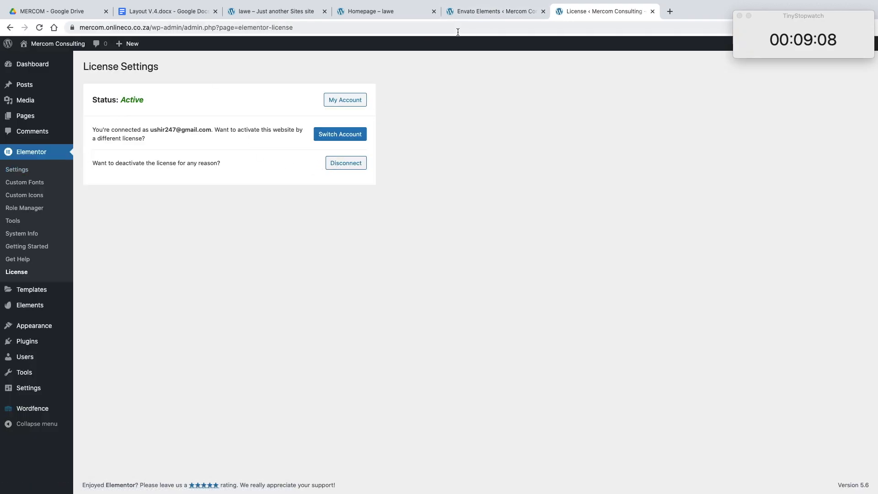
Step: Check the lawe demo pages against the Envato Elements kits, and search the premium template kits for "lawe"
{"action": "left_click", "coordinate": [501, 16]}
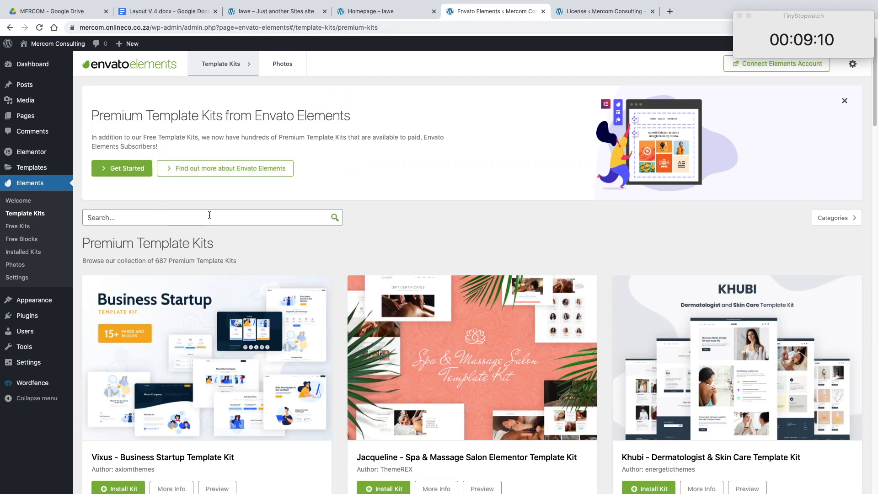
{"action": "scroll", "coordinate": [216, 214], "scroll_direction": "down", "scroll_amount": 5}
{"action": "scroll", "coordinate": [217, 212], "scroll_direction": "up", "scroll_amount": 5}
{"action": "left_click", "coordinate": [281, 13]}
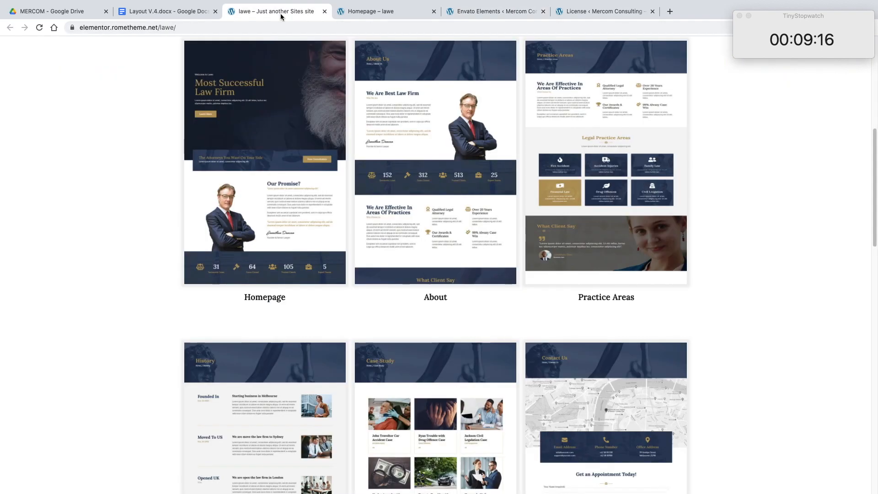
{"action": "left_click", "coordinate": [355, 13]}
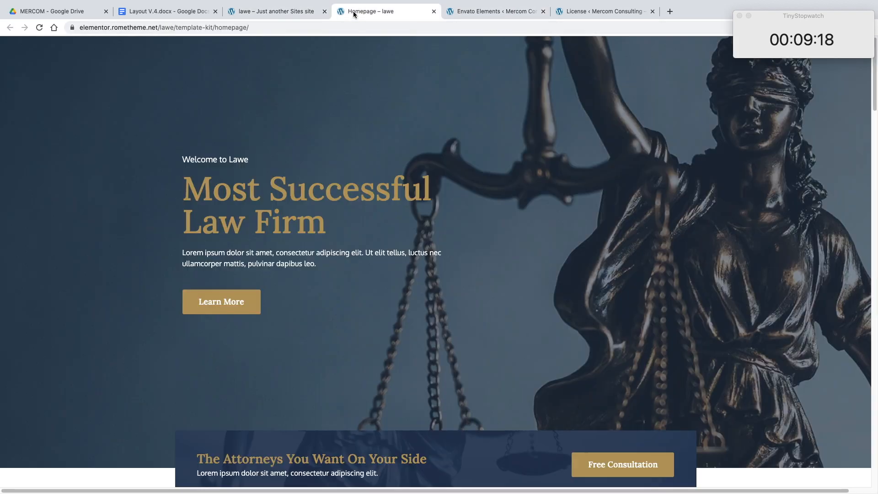
{"action": "left_click", "coordinate": [508, 12]}
{"action": "left_click", "coordinate": [201, 214]}
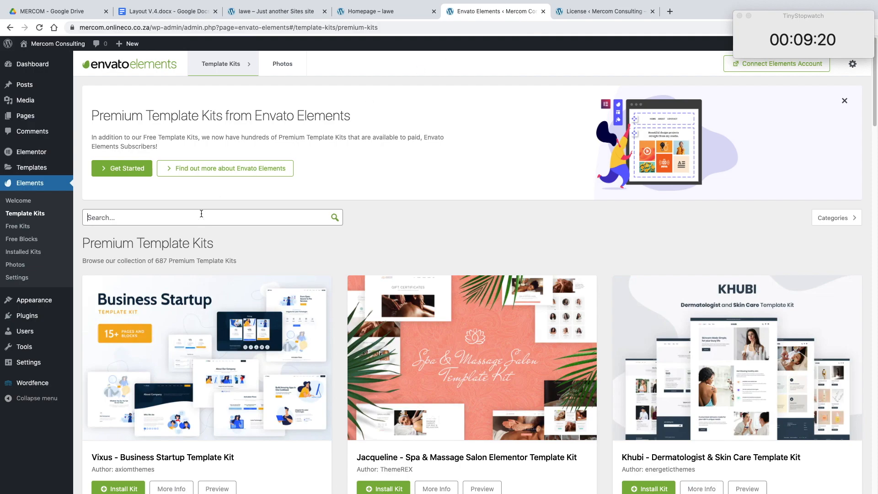
{"action": "type", "text": "lawe"}
{"action": "key", "text": "Return"}
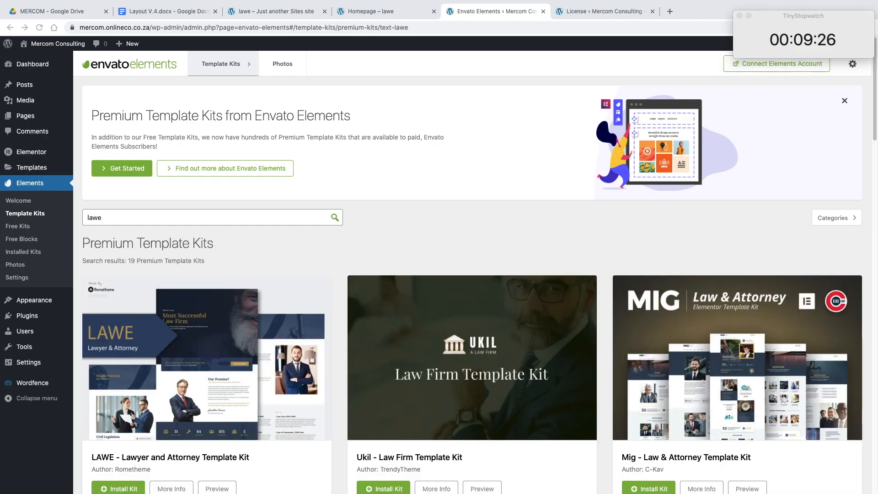
Step: Request installation of the LAWE - Lawyer and Attorney Template Kit, sign in to Envato Elements and copy the generated token
{"action": "scroll", "coordinate": [416, 315], "scroll_direction": "down", "scroll_amount": 3}
{"action": "left_click", "coordinate": [120, 393]}
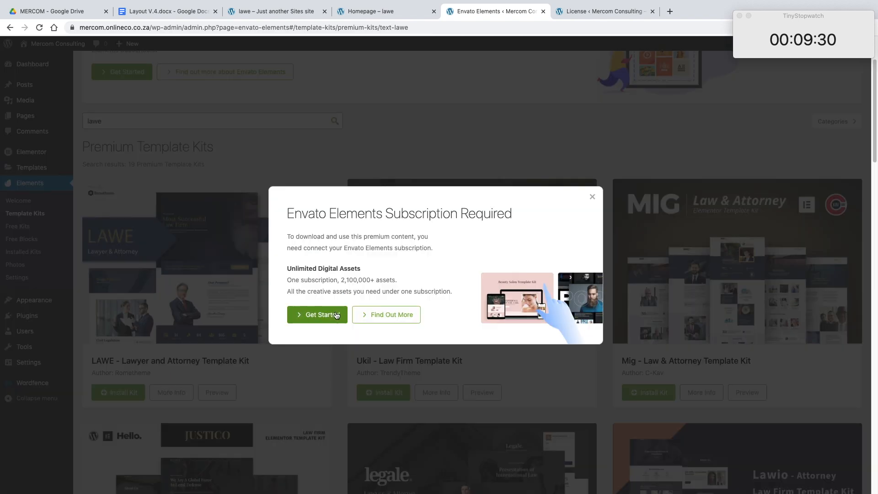
{"action": "left_click", "coordinate": [324, 315]}
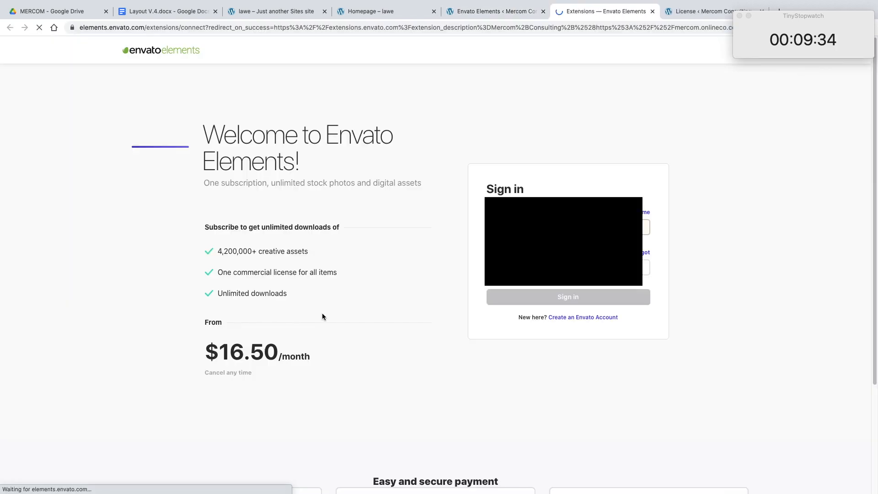
{"action": "left_click", "coordinate": [528, 301]}
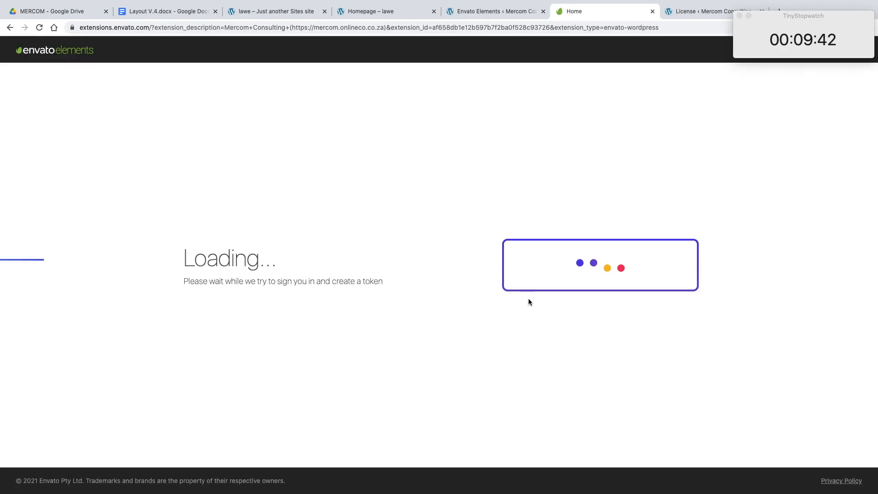
{"action": "left_click", "coordinate": [671, 318]}
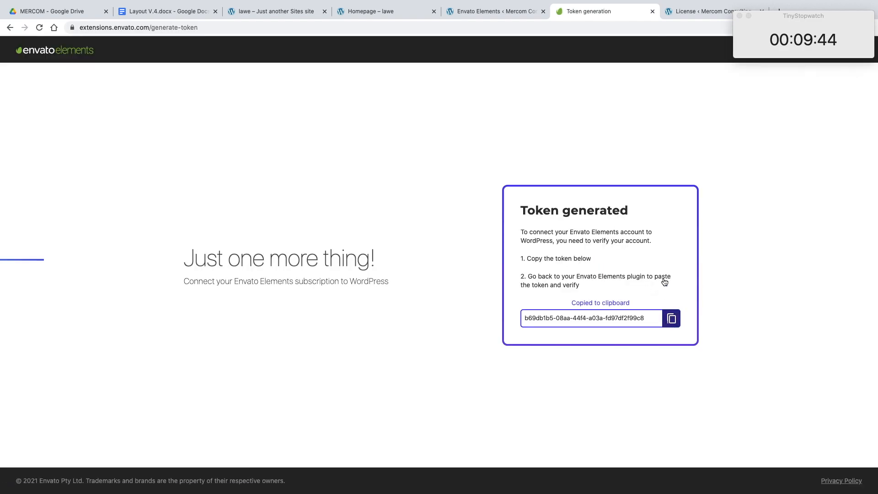
Step: Paste the token into the Envato Elements subscription dialog, verify the subscription and dismiss the connection message
{"action": "left_click", "coordinate": [500, 11]}
{"action": "left_click", "coordinate": [364, 276]}
{"action": "key", "text": "super+v"}
{"action": "left_click", "coordinate": [528, 277]}
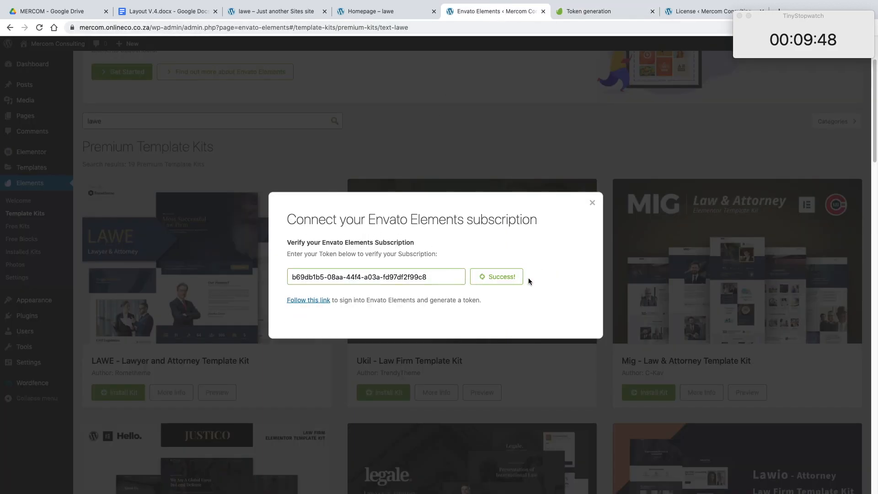
{"action": "left_click", "coordinate": [503, 309]}
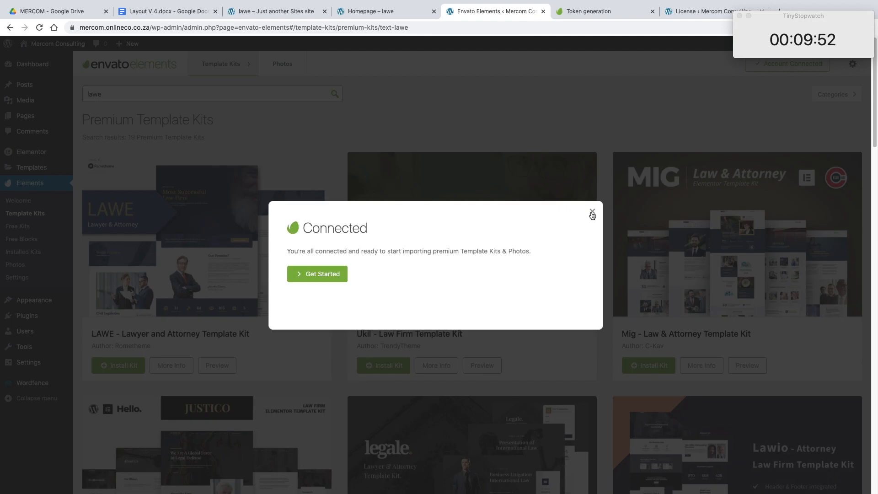
{"action": "left_click", "coordinate": [592, 213]}
Step: Install the LAWE - Lawyer and Attorney Template Kit, and close the token generation and Elementor license pages
{"action": "left_click", "coordinate": [121, 366]}
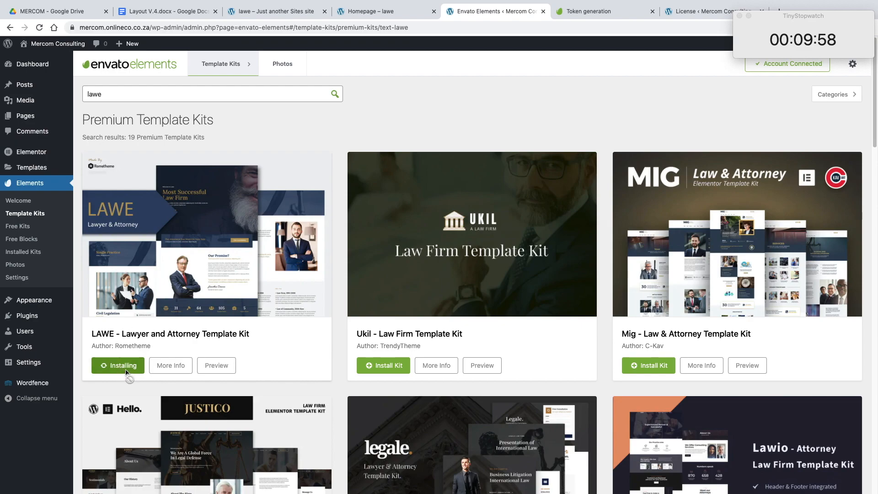
{"action": "left_click", "coordinate": [561, 13]}
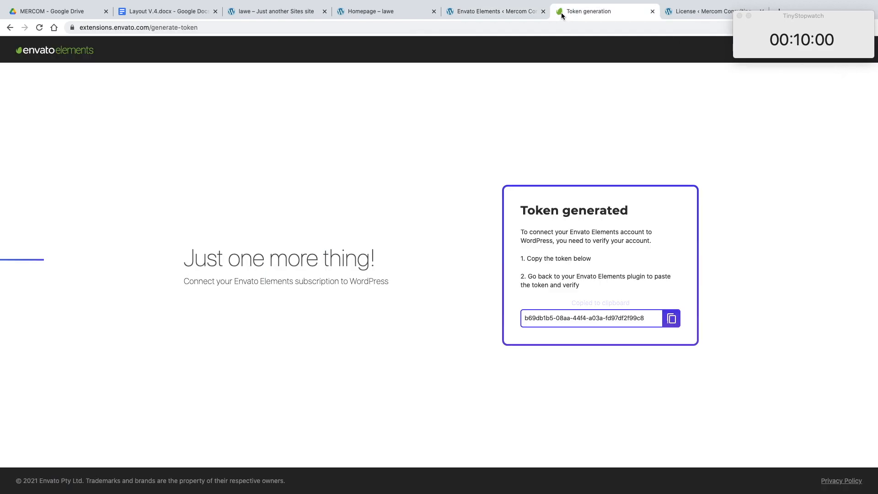
{"action": "left_click", "coordinate": [653, 12]}
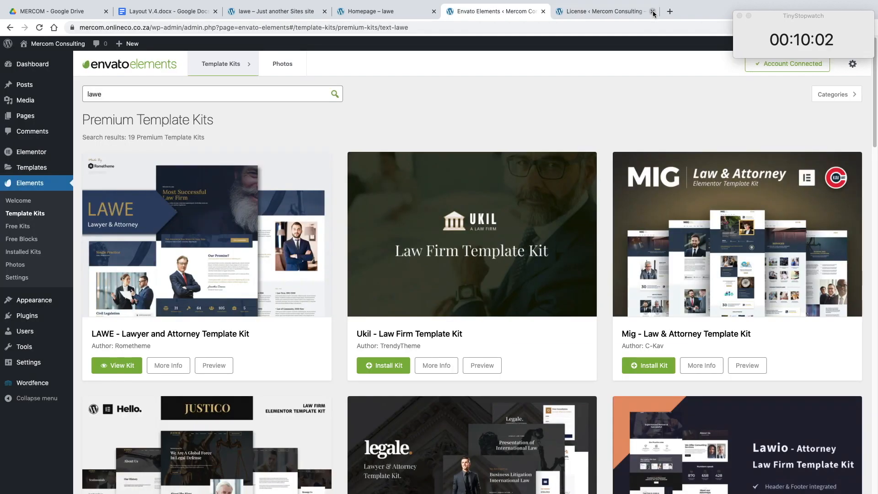
{"action": "left_click", "coordinate": [652, 12]}
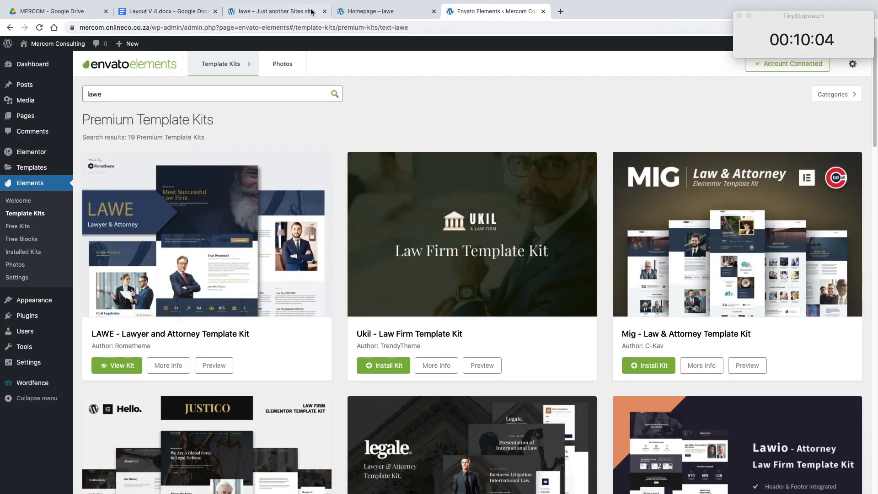
Step: Review the lawe kit's demo overview and demo homepage, and close both demo pages
{"action": "left_click", "coordinate": [383, 13]}
{"action": "left_click", "coordinate": [292, 12]}
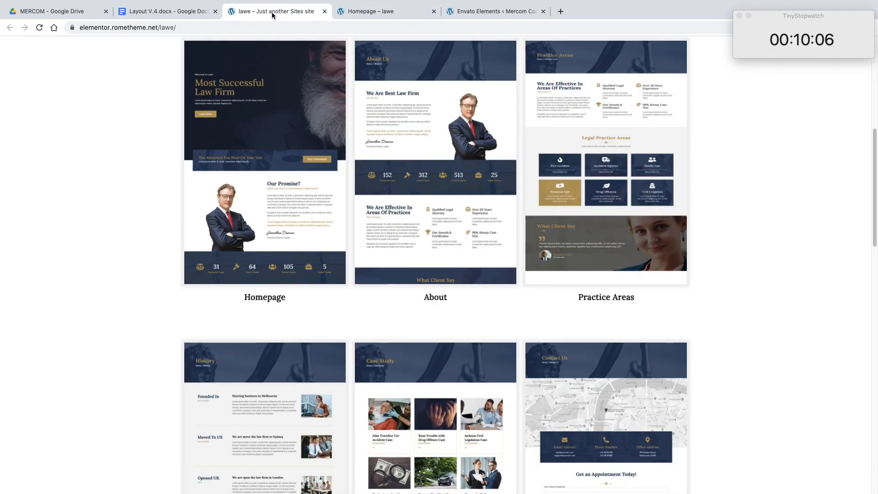
{"action": "scroll", "coordinate": [312, 52], "scroll_direction": "up", "scroll_amount": 8}
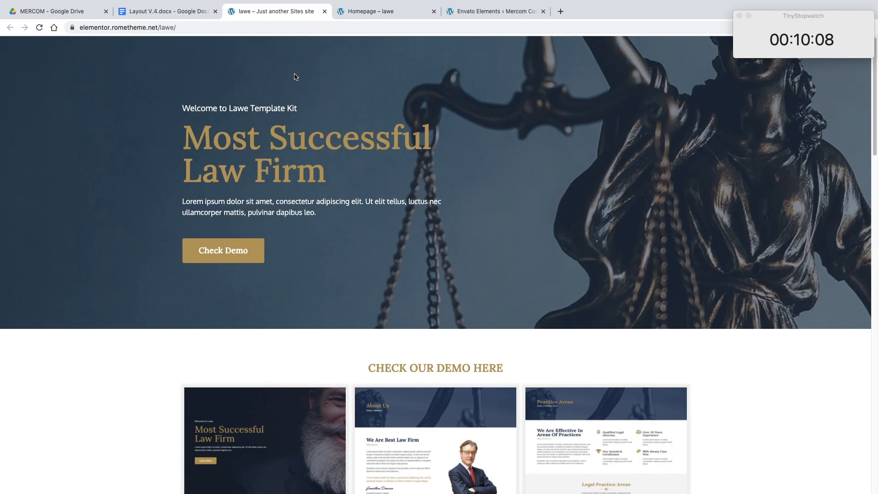
{"action": "left_click", "coordinate": [346, 14]}
{"action": "left_click", "coordinate": [312, 16]}
{"action": "left_click", "coordinate": [342, 17]}
{"action": "scroll", "coordinate": [362, 89], "scroll_direction": "down", "scroll_amount": 7}
{"action": "scroll", "coordinate": [362, 89], "scroll_direction": "down", "scroll_amount": 15}
{"action": "left_click", "coordinate": [325, 11]}
{"action": "left_click", "coordinate": [324, 11]}
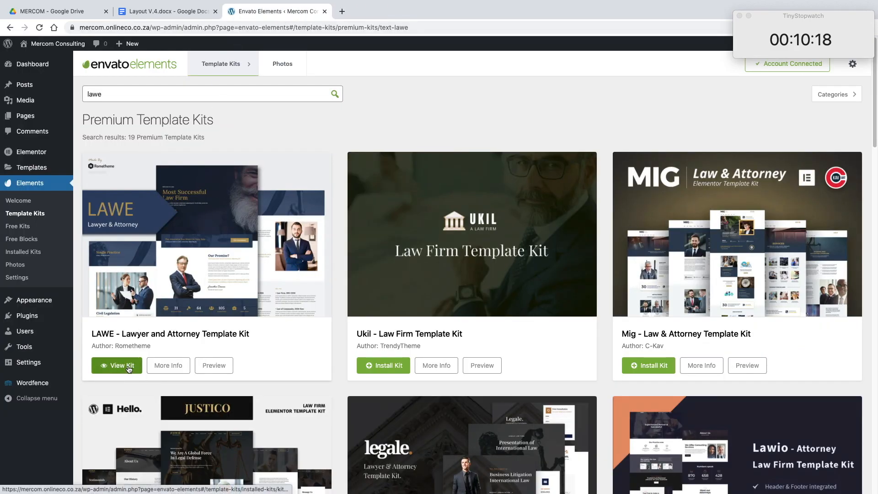
Step: Open the Home page from the site's page list for editing
{"action": "left_click", "coordinate": [44, 116]}
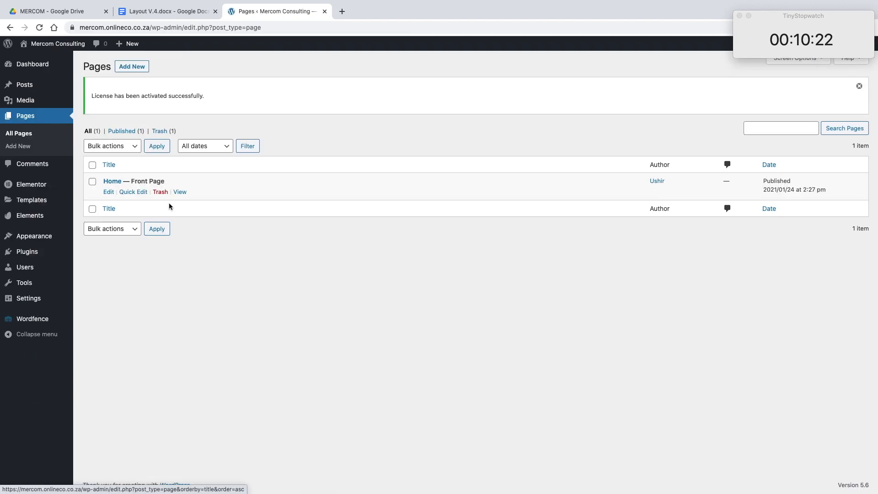
{"action": "left_click", "coordinate": [109, 193]}
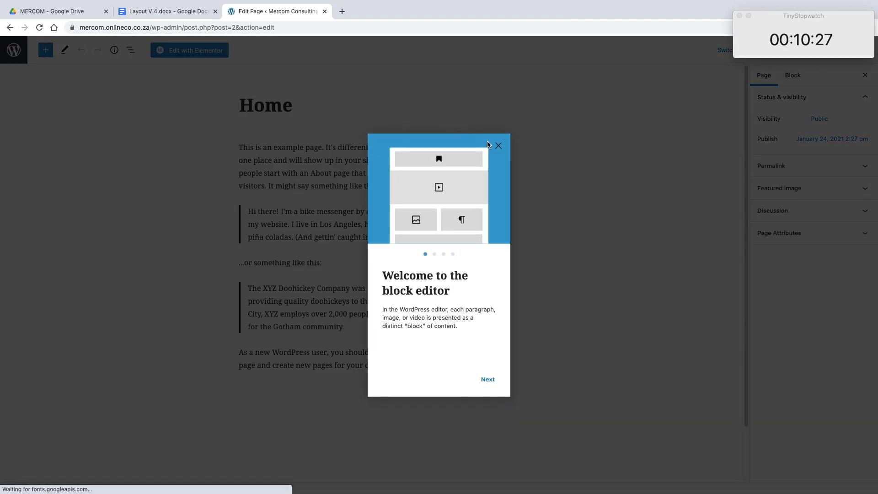
Step: Try to clear the Home page's sample content by removing the XYZ Doohickey quote and the closing dashboard paragraph
{"action": "left_click", "coordinate": [497, 145]}
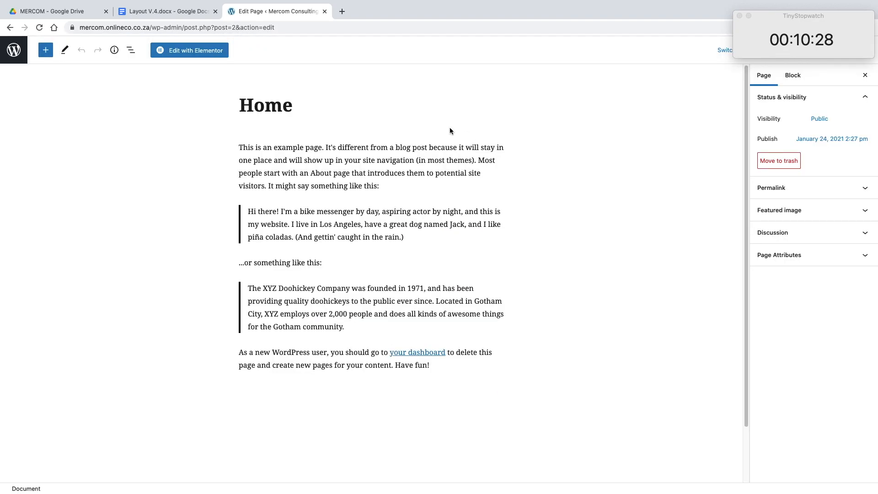
{"action": "left_click", "coordinate": [294, 161]}
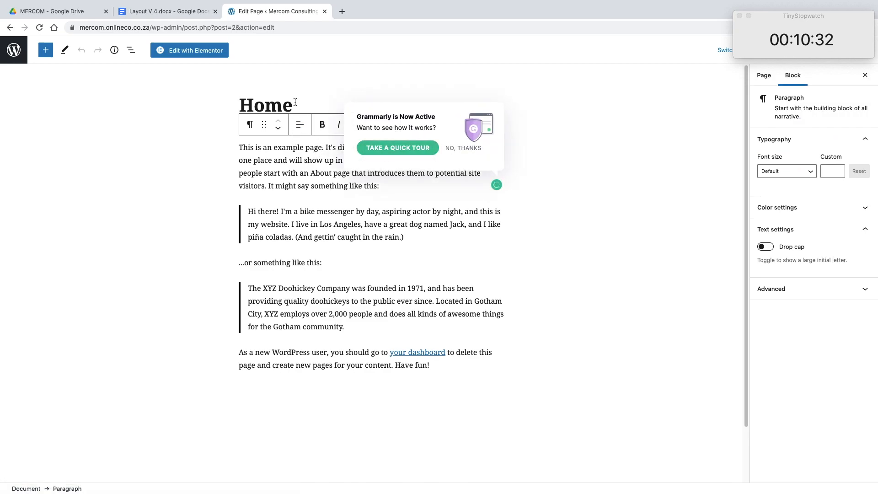
{"action": "left_click", "coordinate": [295, 102]}
{"action": "mouse_move", "coordinate": [802, 40]}
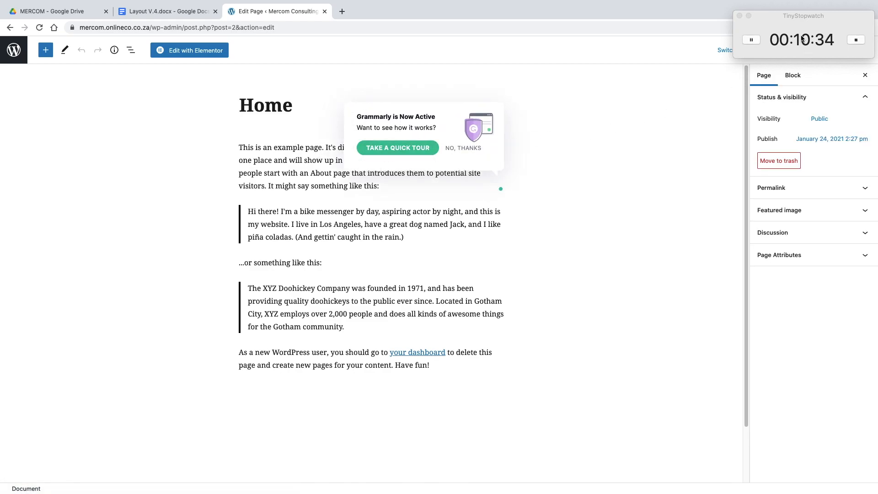
{"action": "left_click", "coordinate": [389, 295]}
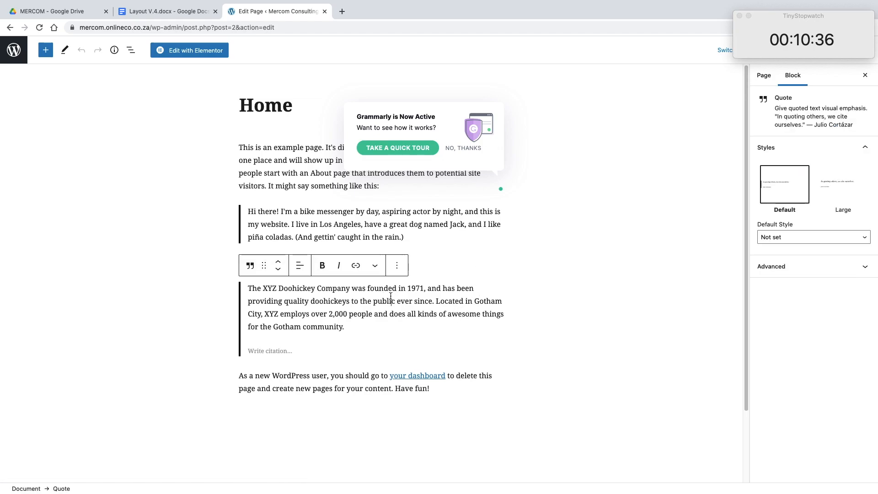
{"action": "left_click", "coordinate": [397, 268]}
{"action": "left_click", "coordinate": [430, 467]}
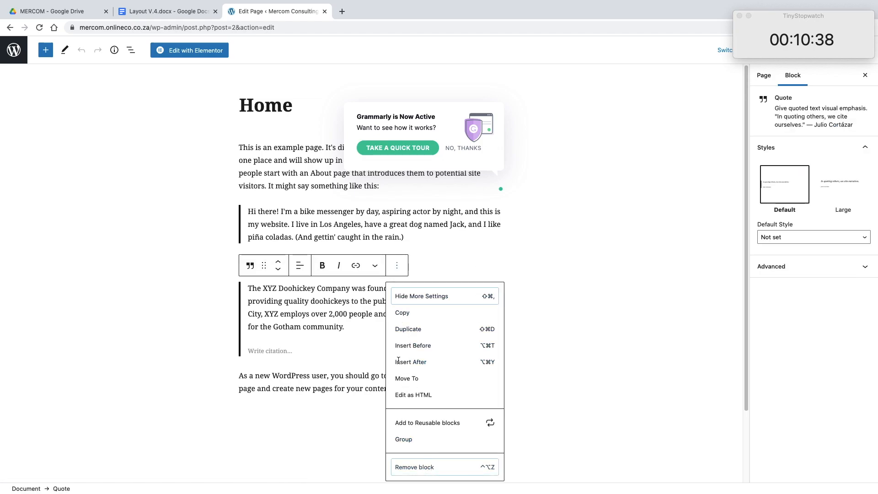
{"action": "left_click", "coordinate": [405, 302]}
{"action": "left_click", "coordinate": [397, 268]}
{"action": "left_click", "coordinate": [437, 470]}
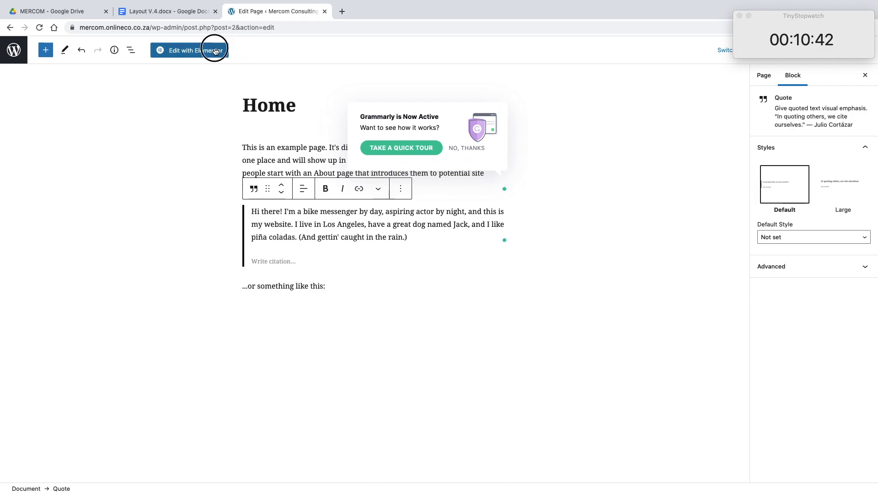
Step: Open the Home page in Elementor, discarding the unsaved block edits, and delete the section holding the sample text
{"action": "left_click", "coordinate": [215, 50]}
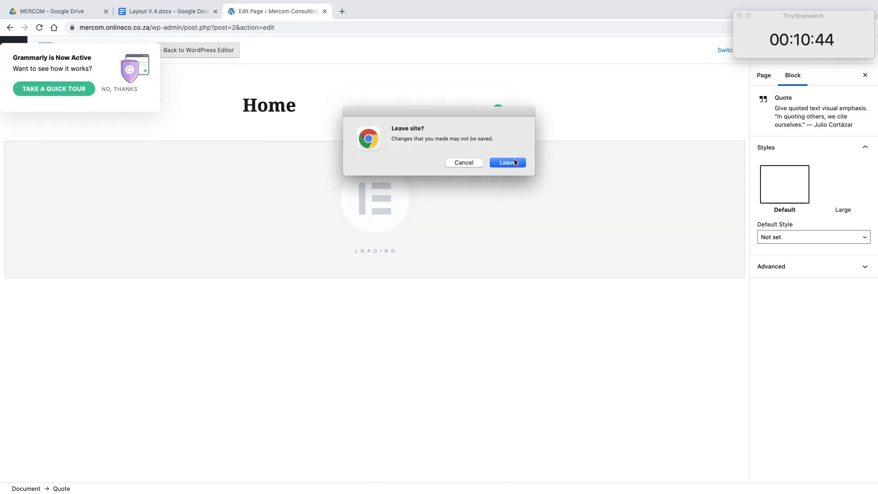
{"action": "left_click", "coordinate": [514, 163]}
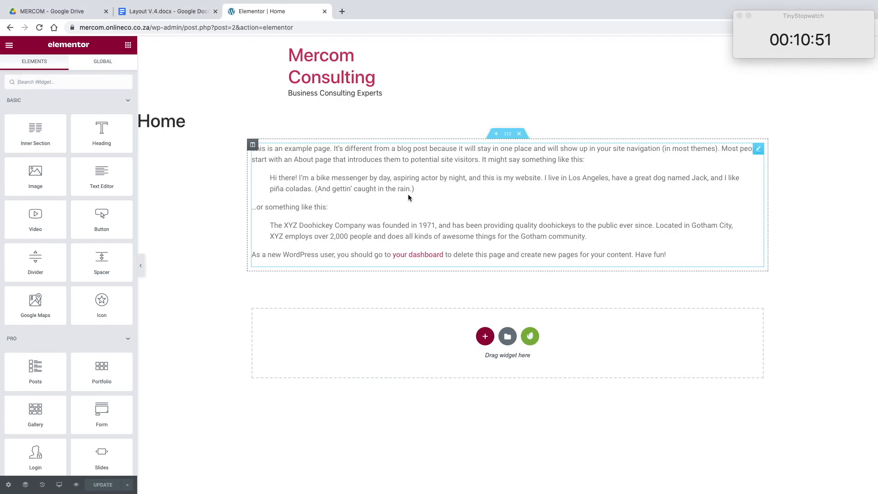
{"action": "left_click", "coordinate": [519, 136]}
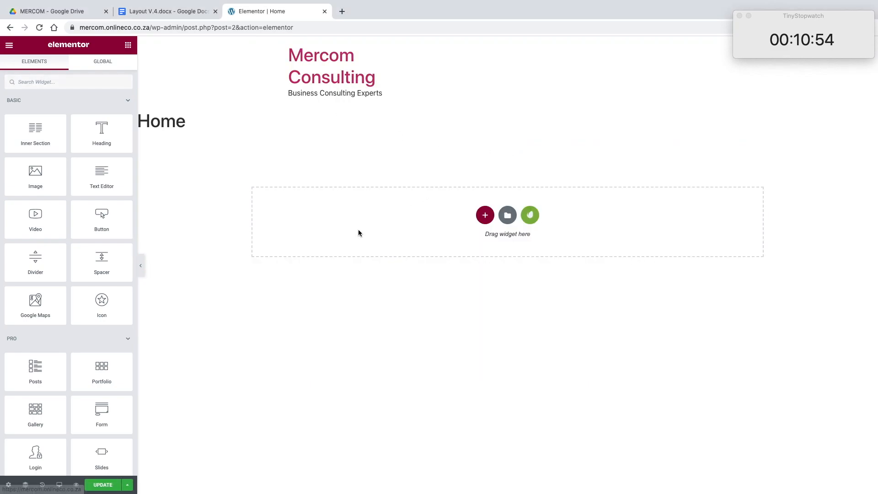
Step: Set the Home page's layout to Elementor Full Width and update the page
{"action": "left_click", "coordinate": [8, 484]}
{"action": "left_click", "coordinate": [93, 269]}
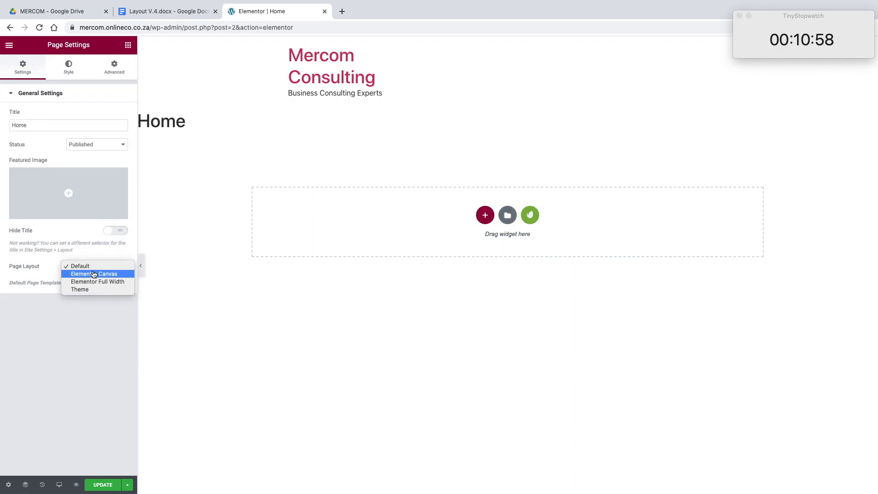
{"action": "left_click", "coordinate": [94, 282]}
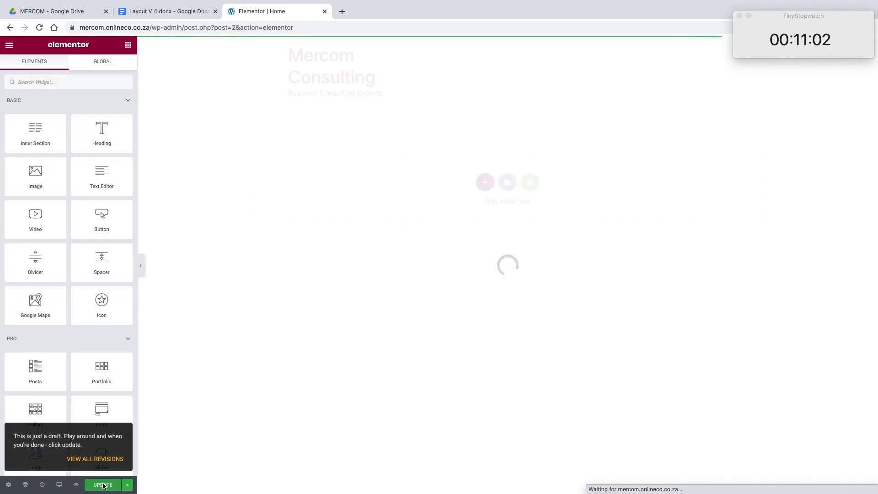
Step: Open the installed Lawe - Lawyer and Attorney kit, preview its Global Kit Styles template and close the preview
{"action": "left_click", "coordinate": [535, 183]}
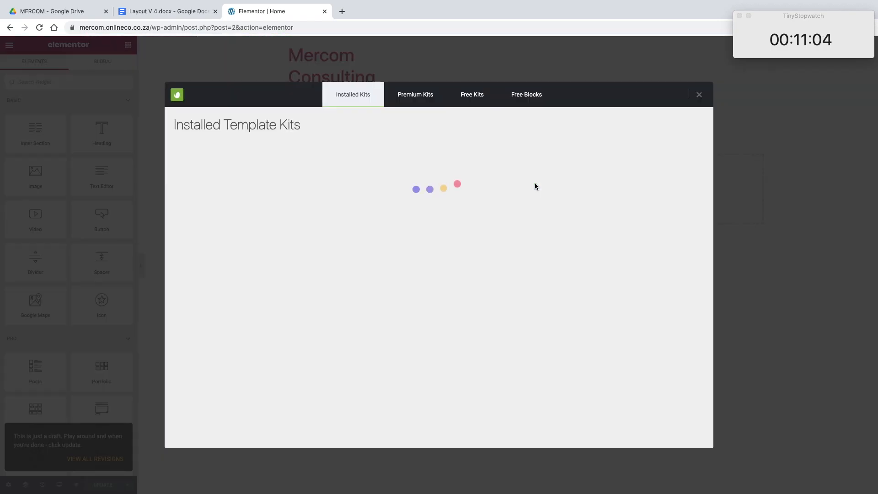
{"action": "left_click", "coordinate": [311, 226]}
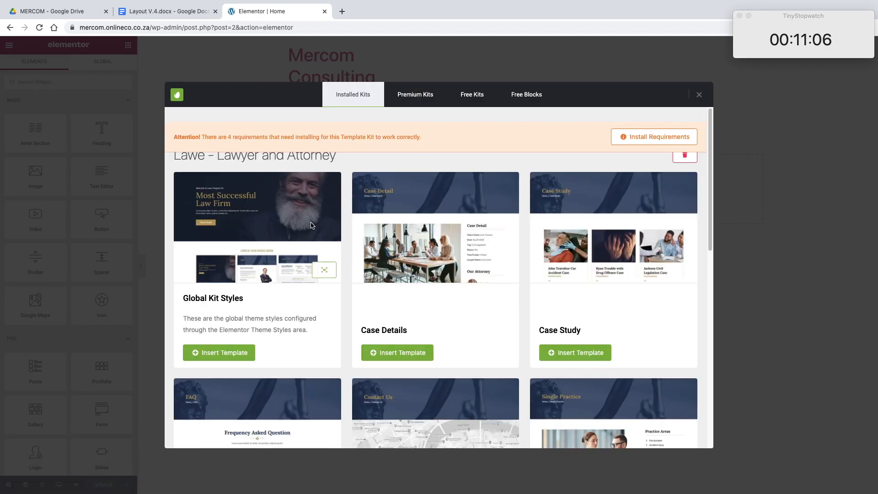
{"action": "left_click", "coordinate": [315, 268]}
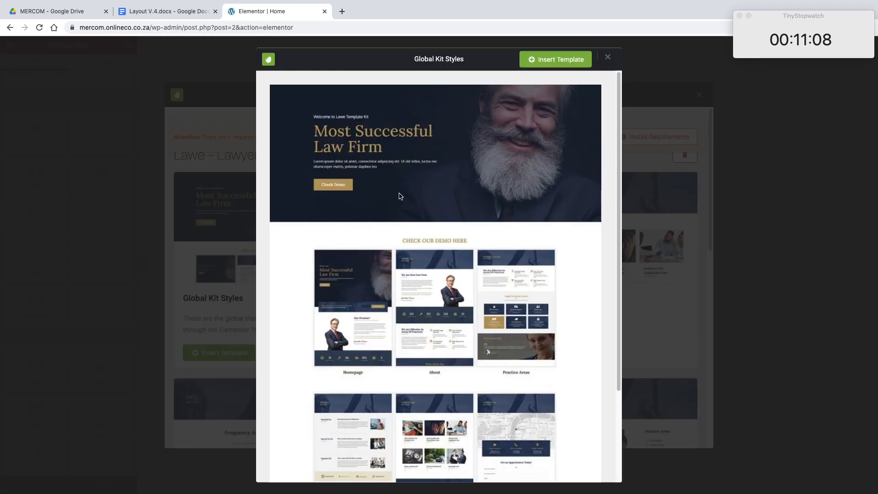
{"action": "scroll", "coordinate": [488, 206], "scroll_direction": "down", "scroll_amount": 3}
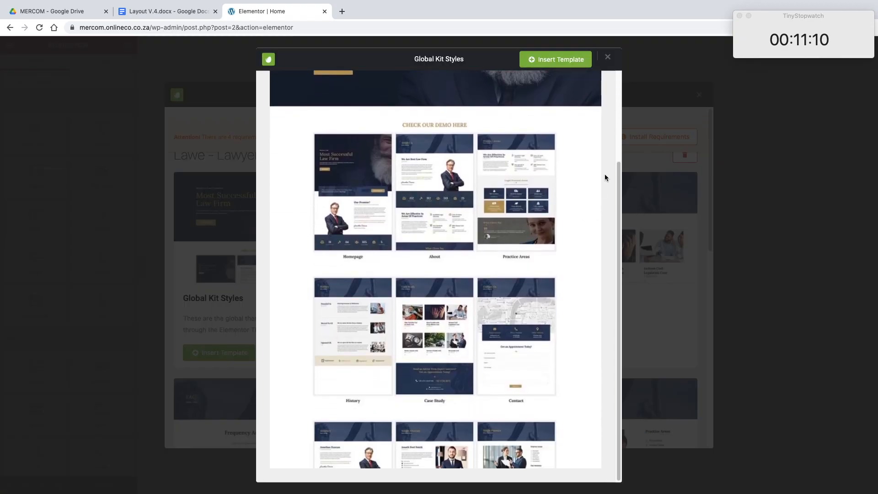
{"action": "left_click", "coordinate": [607, 58]}
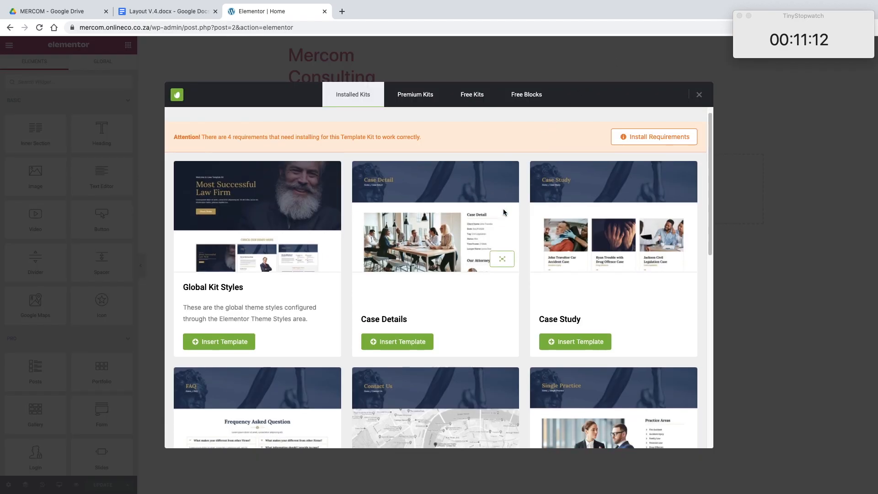
Step: Preview the Lawe kit's Homepage template and try to import it into the page
{"action": "scroll", "coordinate": [503, 209], "scroll_direction": "down", "scroll_amount": 10}
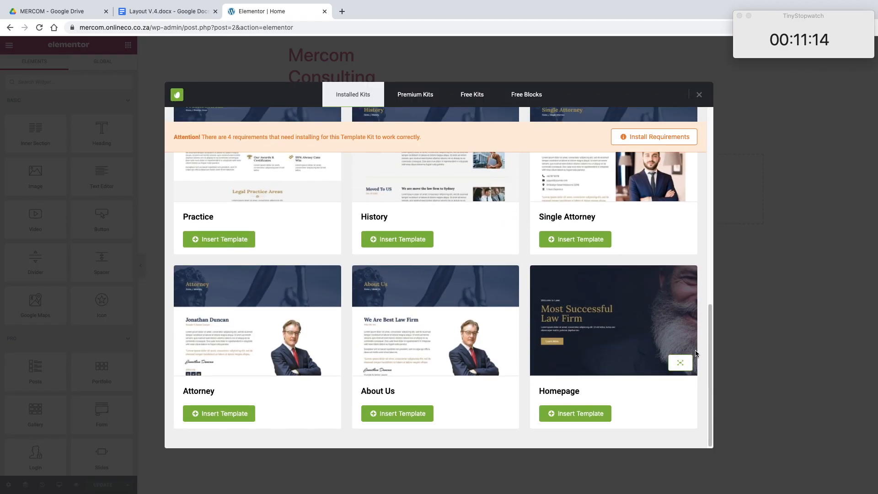
{"action": "left_click", "coordinate": [680, 362]}
{"action": "scroll", "coordinate": [561, 255], "scroll_direction": "down", "scroll_amount": 3}
{"action": "left_click", "coordinate": [654, 279]}
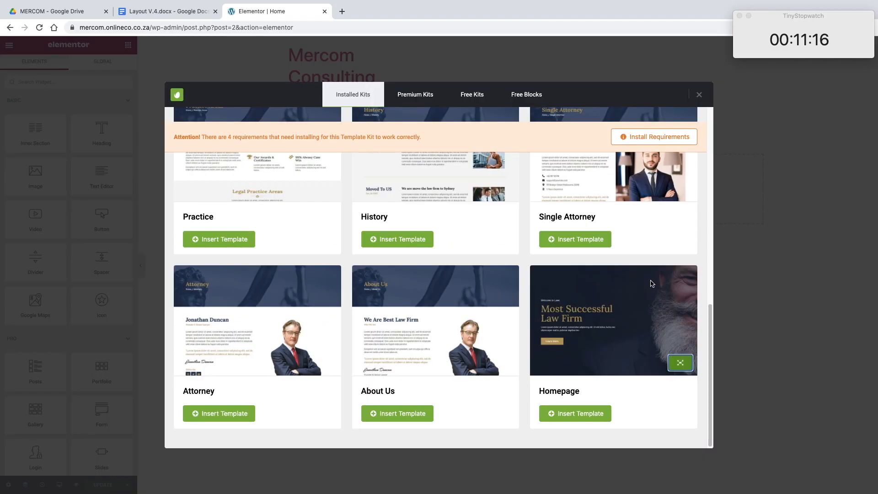
{"action": "scroll", "coordinate": [652, 279], "scroll_direction": "up", "scroll_amount": 8}
{"action": "scroll", "coordinate": [649, 279], "scroll_direction": "down", "scroll_amount": 8}
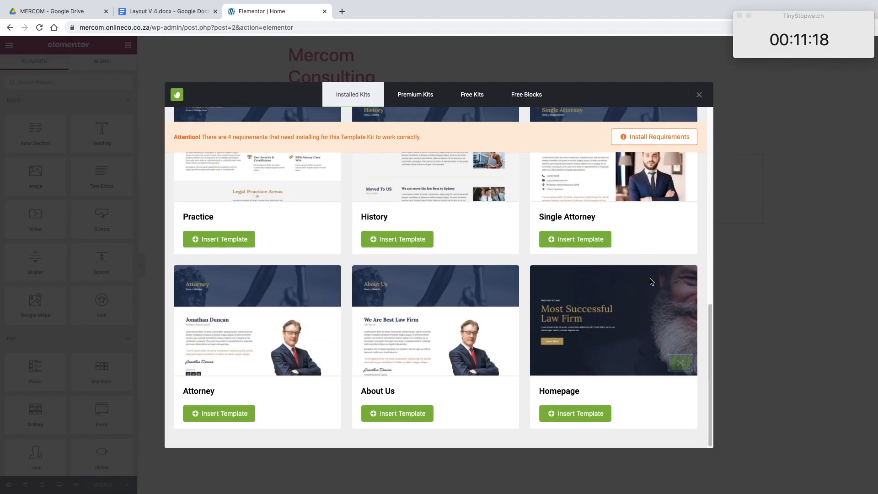
{"action": "left_click", "coordinate": [597, 414]}
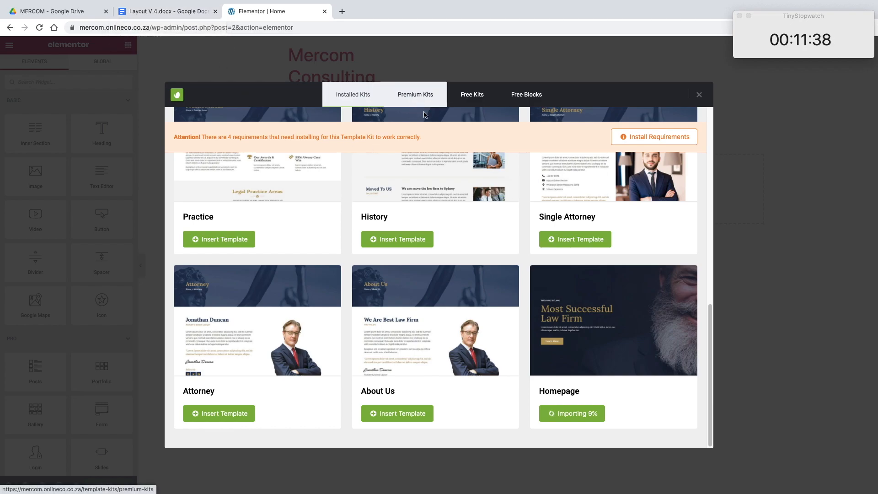
Step: Check the kit's missing requirements without installing them, and insert the Homepage template into the page
{"action": "left_click", "coordinate": [656, 137]}
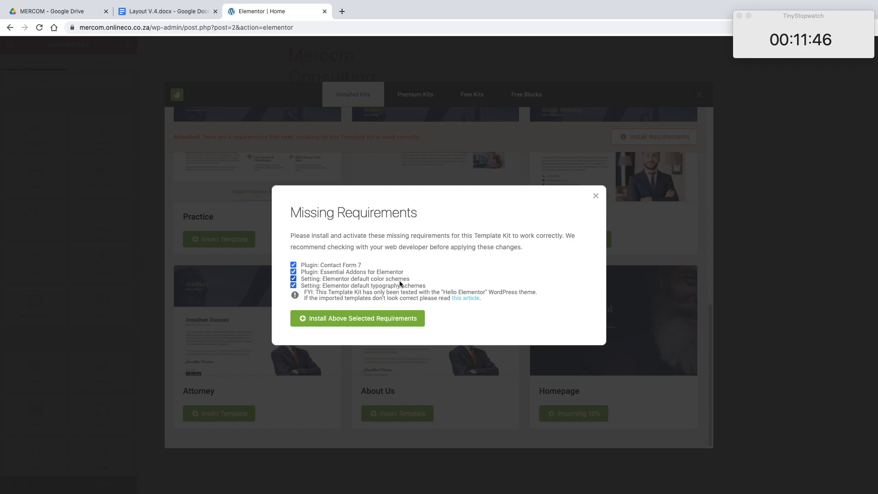
{"action": "left_click_drag", "start_coordinate": [326, 288], "coordinate": [427, 288]}
{"action": "left_click", "coordinate": [594, 196]}
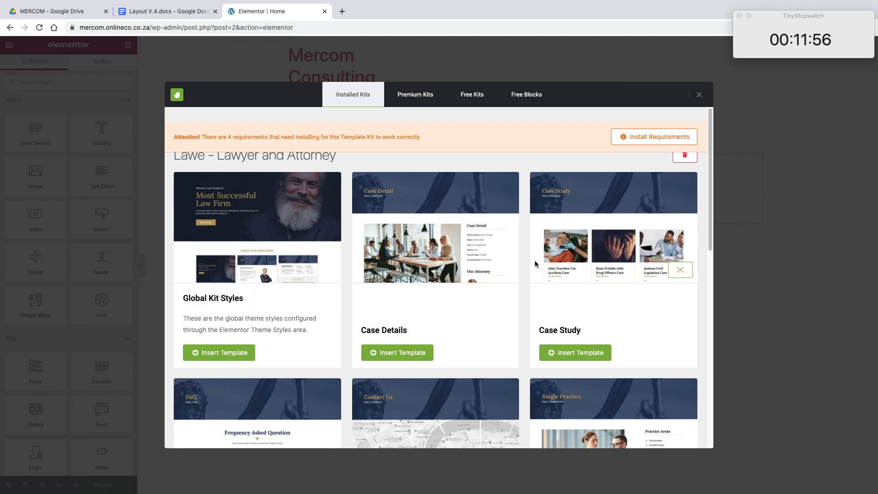
{"action": "scroll", "coordinate": [535, 261], "scroll_direction": "down", "scroll_amount": 15}
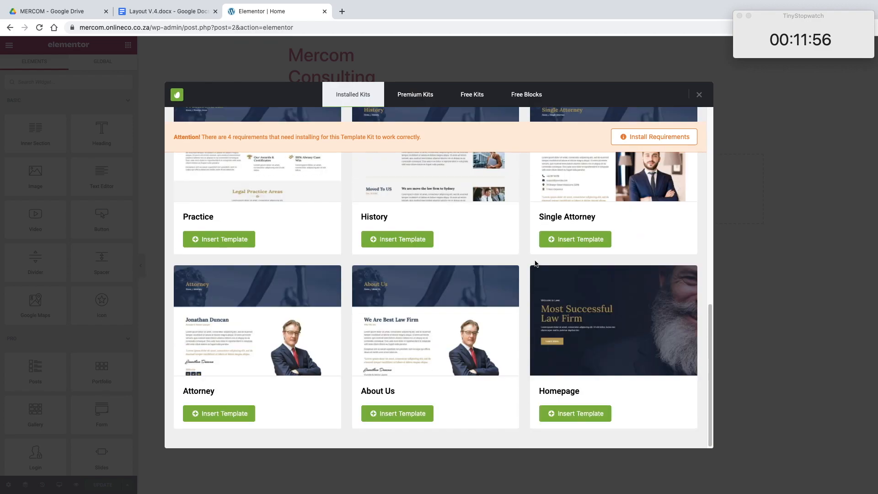
{"action": "left_click", "coordinate": [590, 422]}
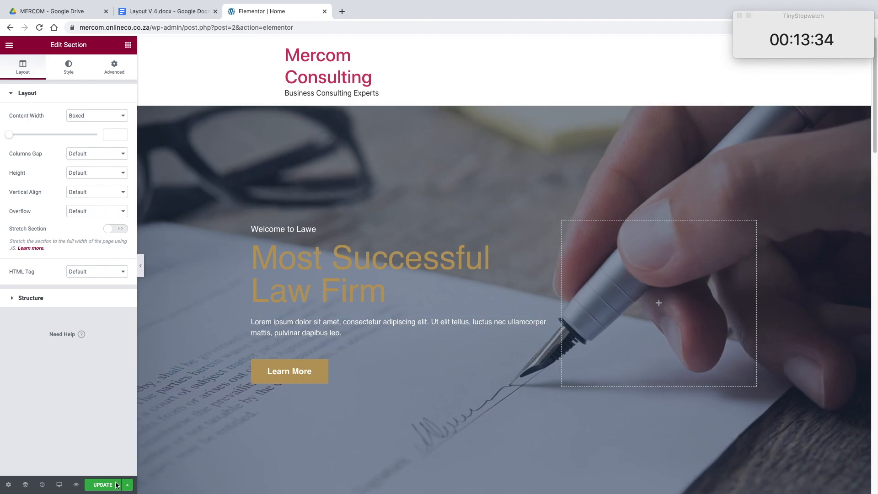
Step: Review the inserted homepage design from the hero section down to the case counters
{"action": "scroll", "coordinate": [309, 315], "scroll_direction": "down", "scroll_amount": 3}
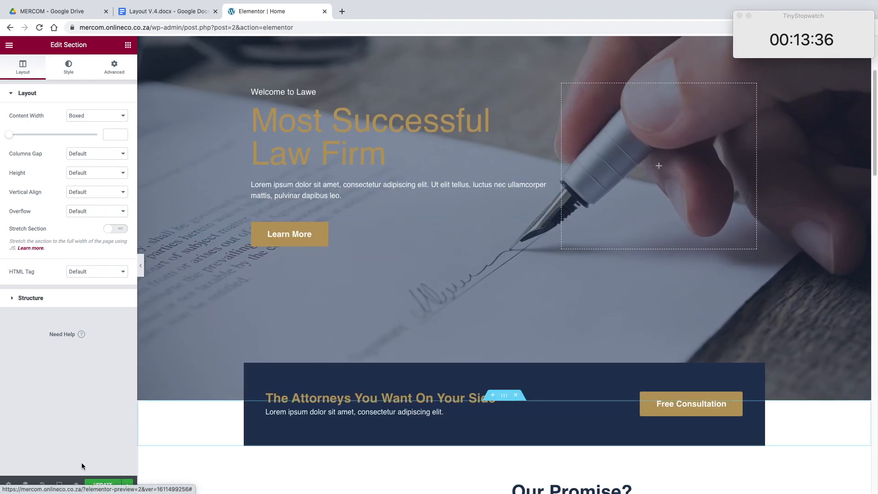
{"action": "scroll", "coordinate": [391, 198], "scroll_direction": "up", "scroll_amount": 3}
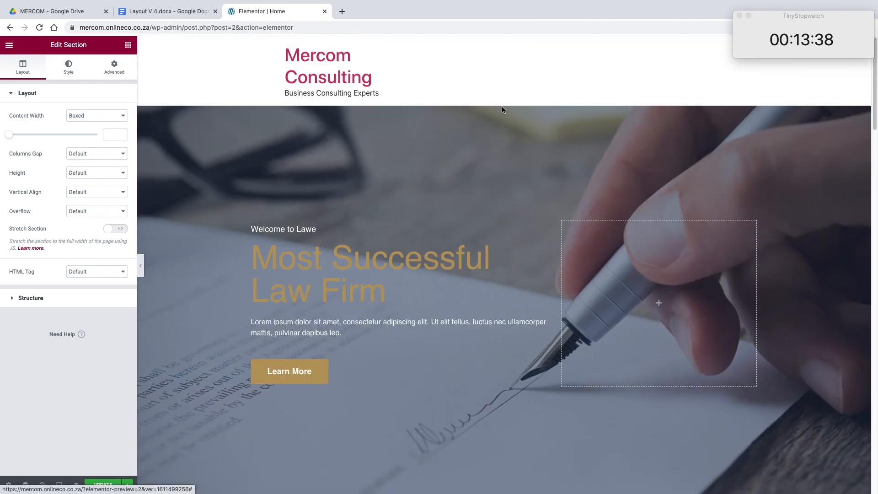
{"action": "scroll", "coordinate": [500, 117], "scroll_direction": "down", "scroll_amount": 10}
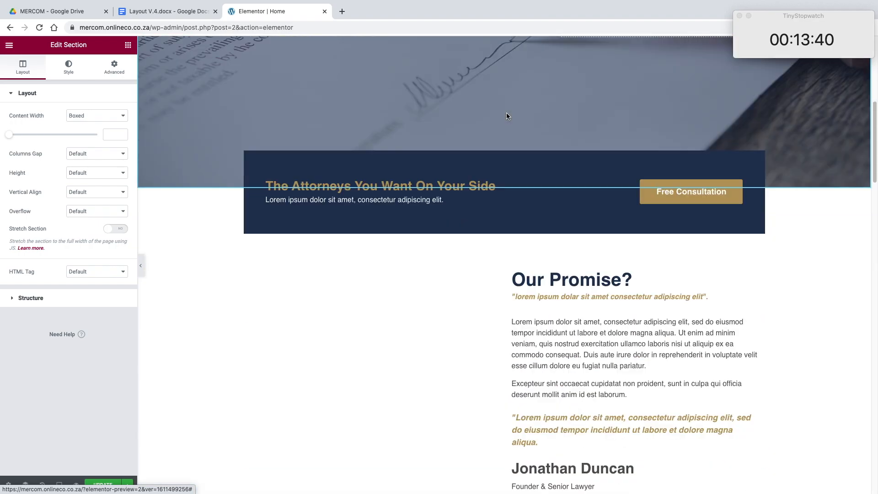
{"action": "scroll", "coordinate": [507, 116], "scroll_direction": "down", "scroll_amount": 3}
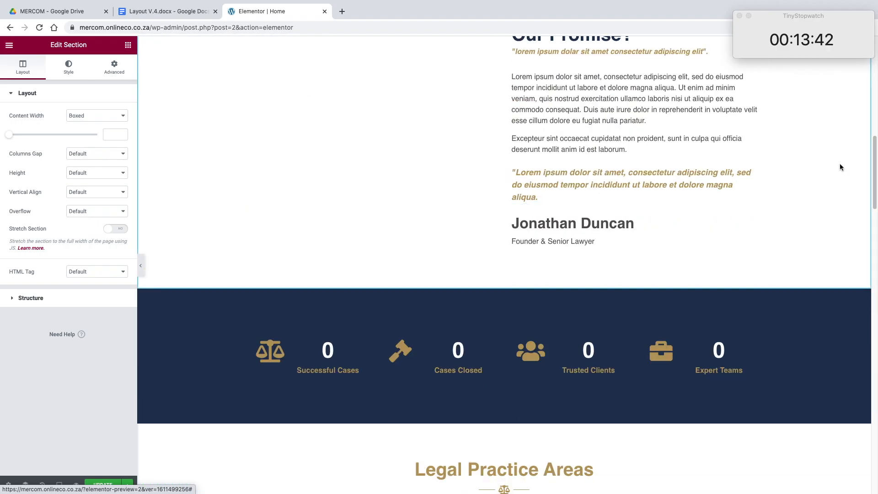
{"action": "left_click_drag", "start_coordinate": [872, 171], "coordinate": [864, 66]}
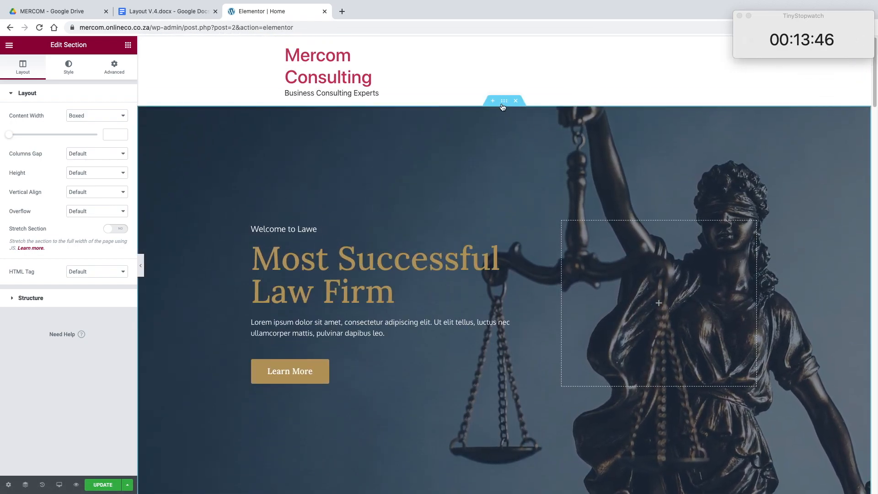
Step: Install the Lawe kit's requirements: Contact Form 7, Essential Addons for Elementor, and Elementor's default color and typography scheme settings
{"action": "left_click", "coordinate": [494, 101]}
{"action": "left_click", "coordinate": [525, 145]}
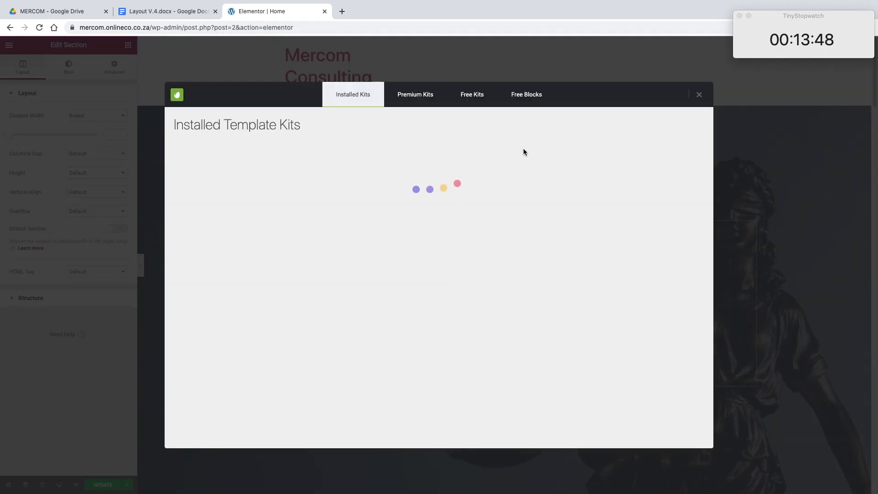
{"action": "left_click", "coordinate": [221, 333]}
{"action": "left_click", "coordinate": [640, 137]}
{"action": "left_click", "coordinate": [366, 322]}
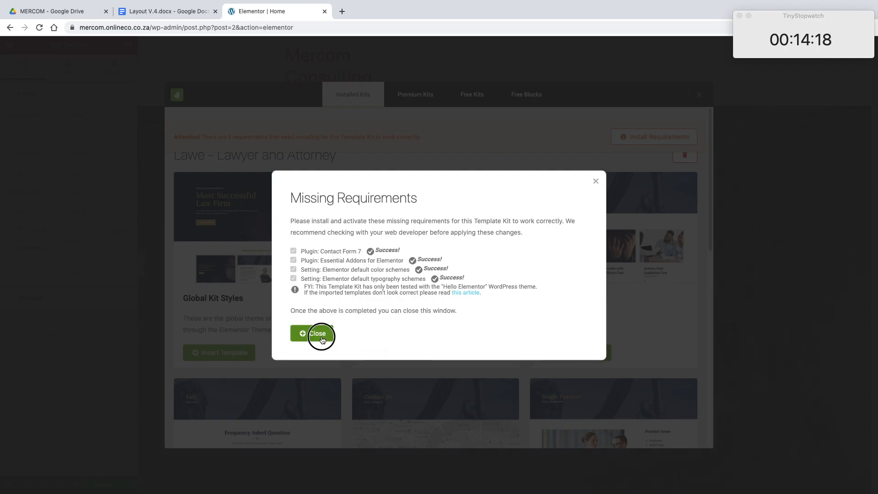
{"action": "left_click", "coordinate": [322, 339]}
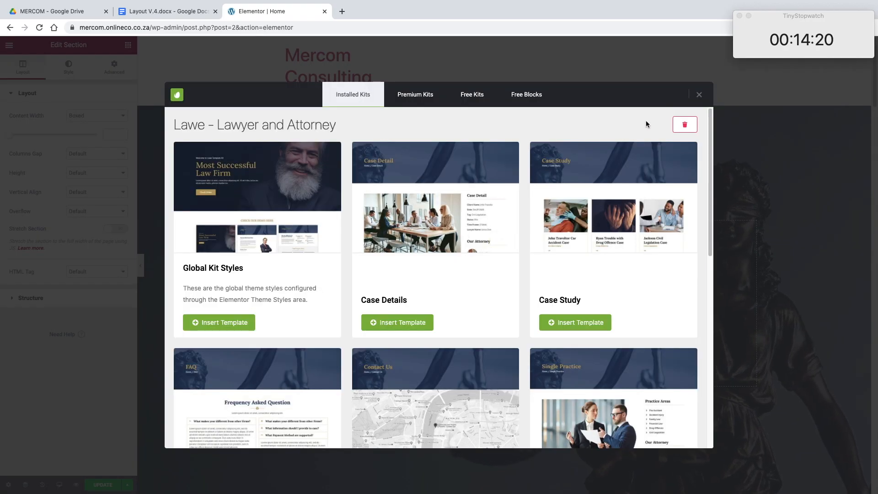
{"action": "scroll", "coordinate": [646, 118], "scroll_direction": "down", "scroll_amount": 5}
{"action": "left_click", "coordinate": [703, 93]}
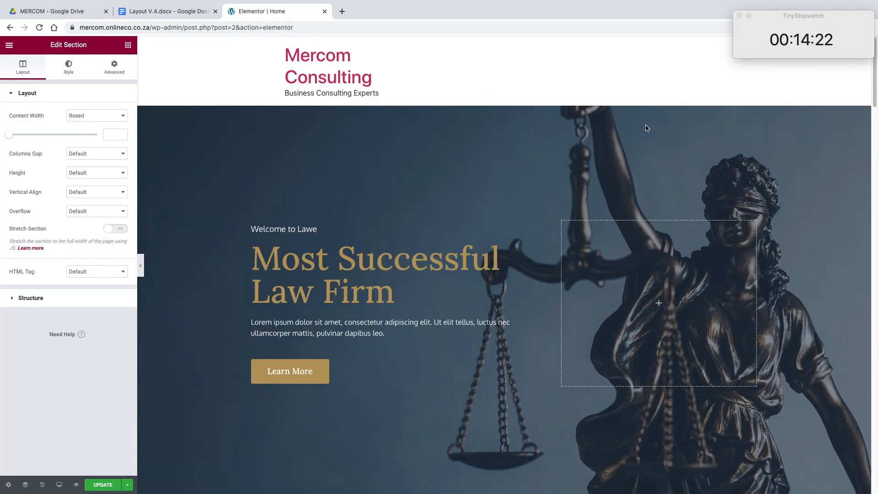
Step: Review all sections of the inserted homepage and open the installed template kits for a new section above the hero
{"action": "scroll", "coordinate": [610, 135], "scroll_direction": "down", "scroll_amount": 18}
{"action": "scroll", "coordinate": [609, 133], "scroll_direction": "down", "scroll_amount": 20}
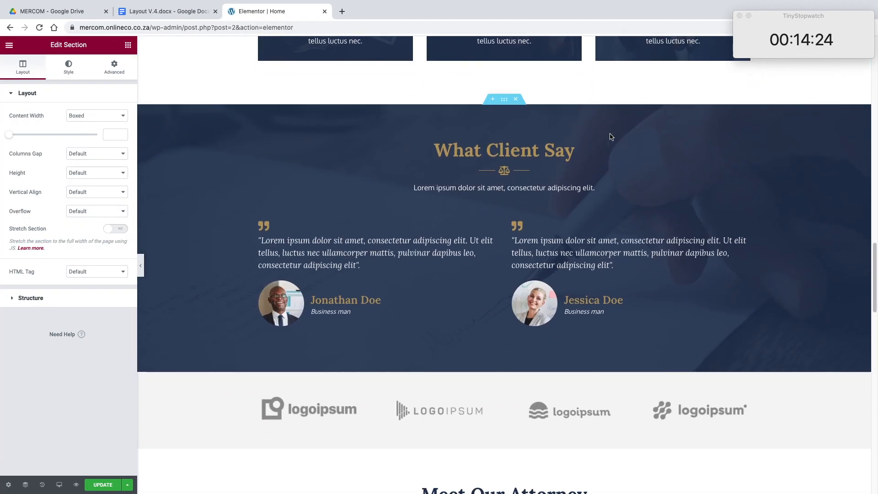
{"action": "scroll", "coordinate": [610, 133], "scroll_direction": "down", "scroll_amount": 3}
{"action": "scroll", "coordinate": [610, 133], "scroll_direction": "up", "scroll_amount": 15}
{"action": "scroll", "coordinate": [609, 136], "scroll_direction": "up", "scroll_amount": 20}
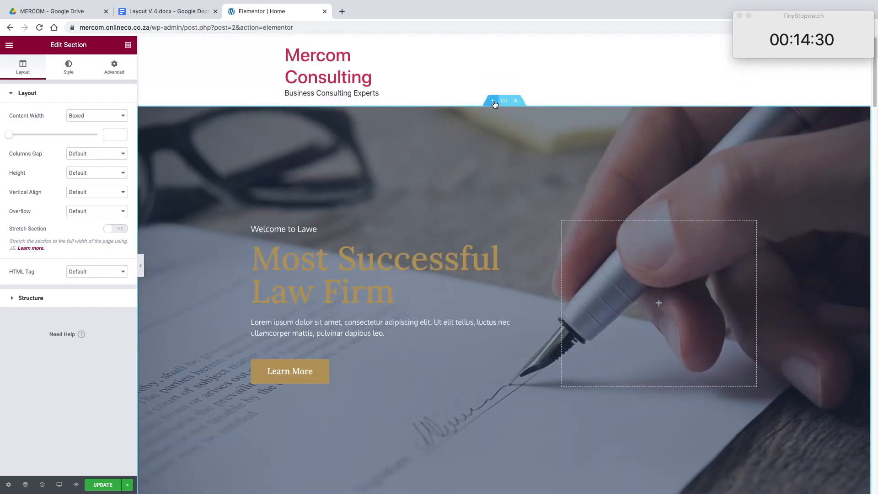
{"action": "left_click", "coordinate": [493, 101]}
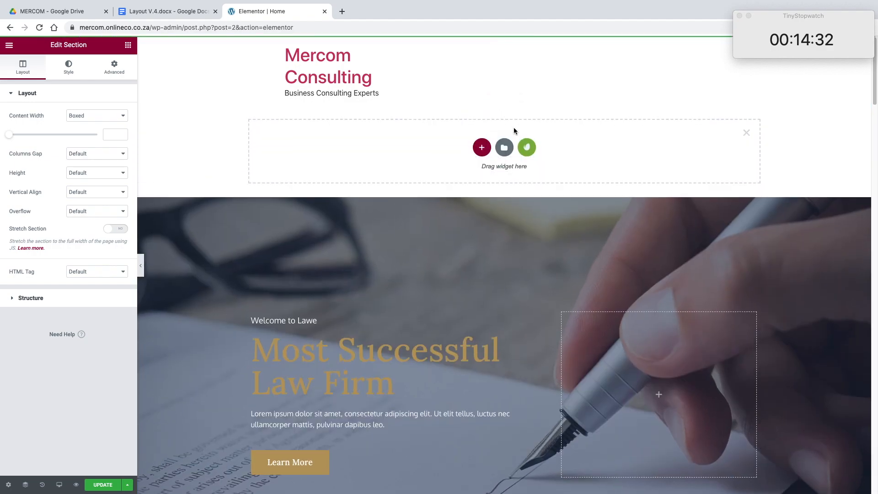
{"action": "left_click", "coordinate": [526, 146]}
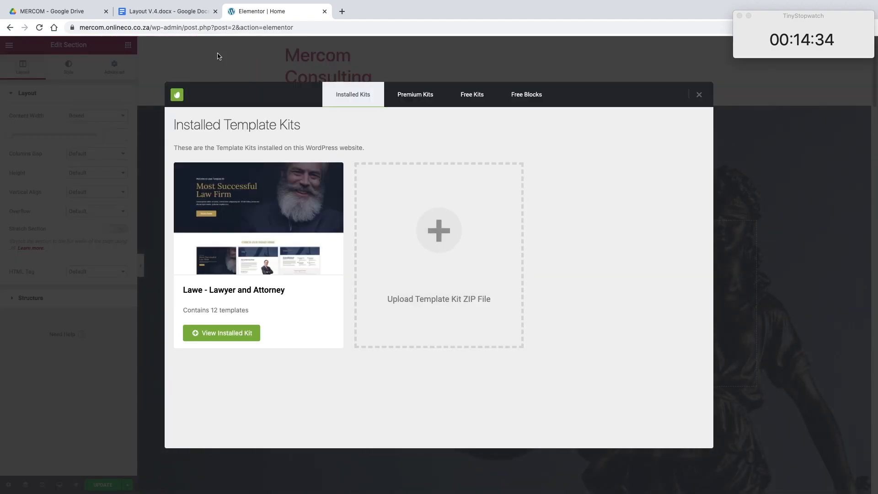
Step: Open the lawe demo from the link in the Layout V.4 document and go to its Homepage demo
{"action": "left_click", "coordinate": [185, 18]}
{"action": "scroll", "coordinate": [385, 211], "scroll_direction": "up", "scroll_amount": 10}
{"action": "left_click", "coordinate": [392, 350]}
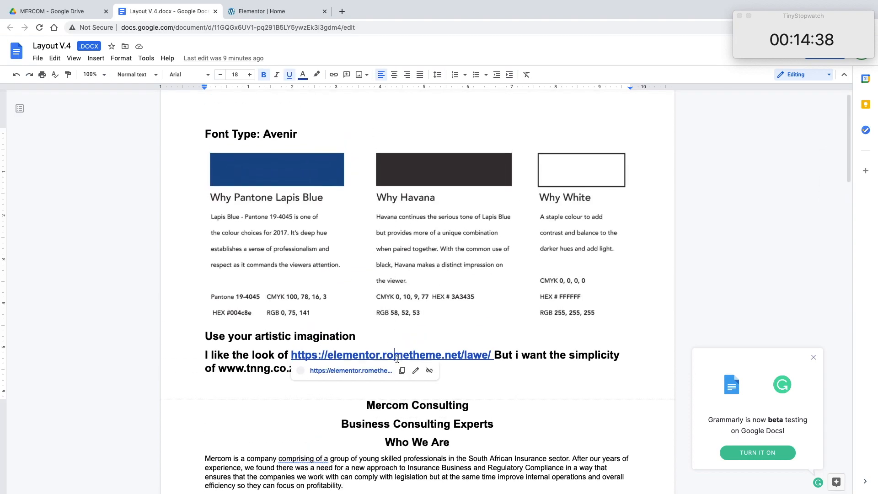
{"action": "left_click", "coordinate": [369, 369]}
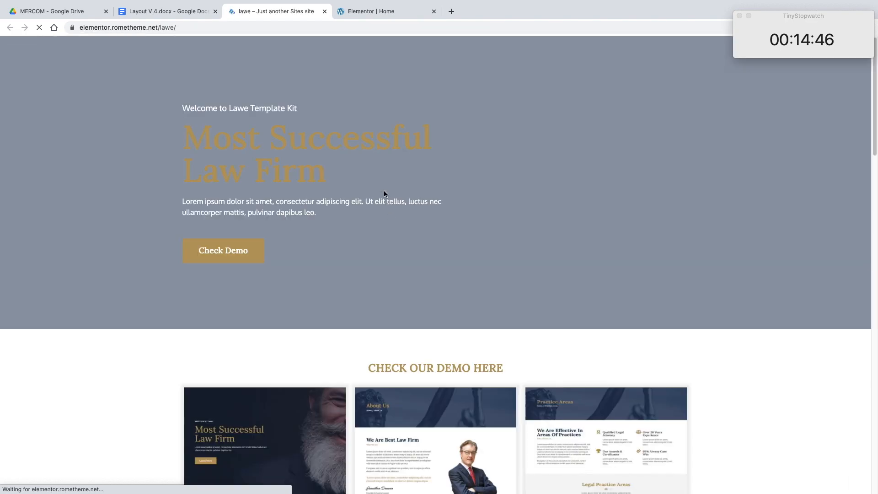
{"action": "scroll", "coordinate": [395, 214], "scroll_direction": "down", "scroll_amount": 5}
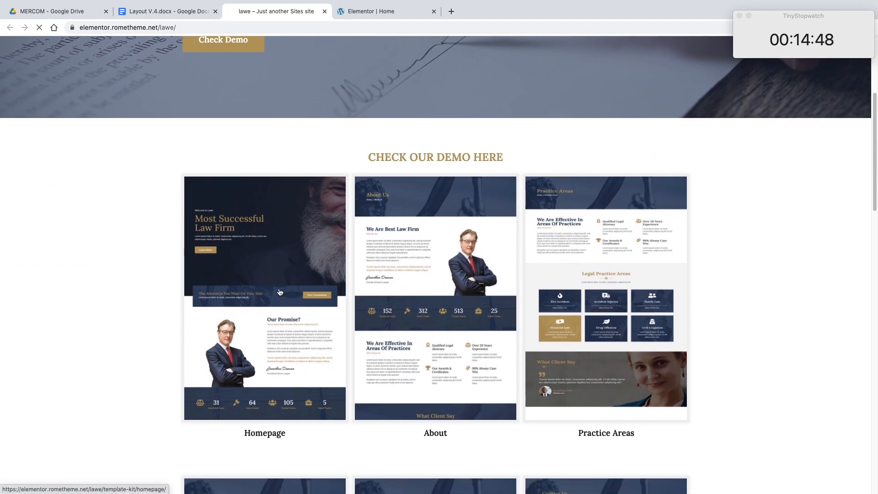
{"action": "left_click", "coordinate": [395, 214]}
Step: Close the template kit library in Elementor and compare the Home page with the lawe demo homepage
{"action": "left_click", "coordinate": [366, 13]}
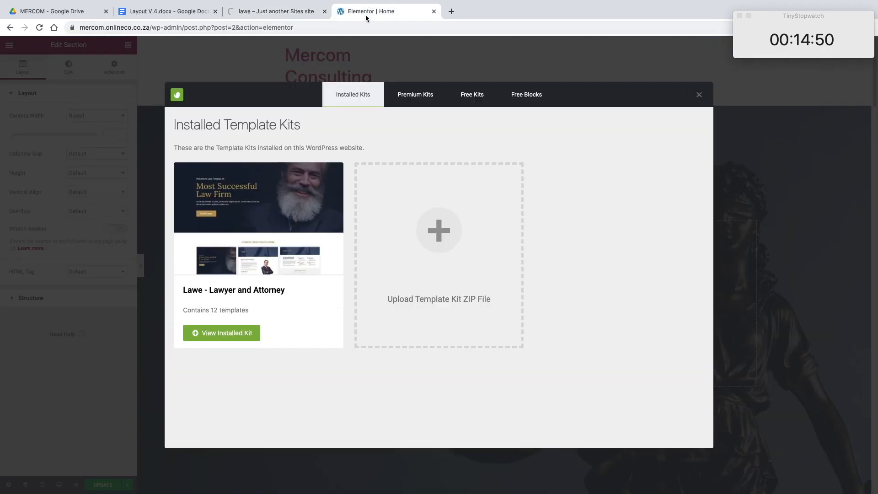
{"action": "left_click", "coordinate": [698, 95]}
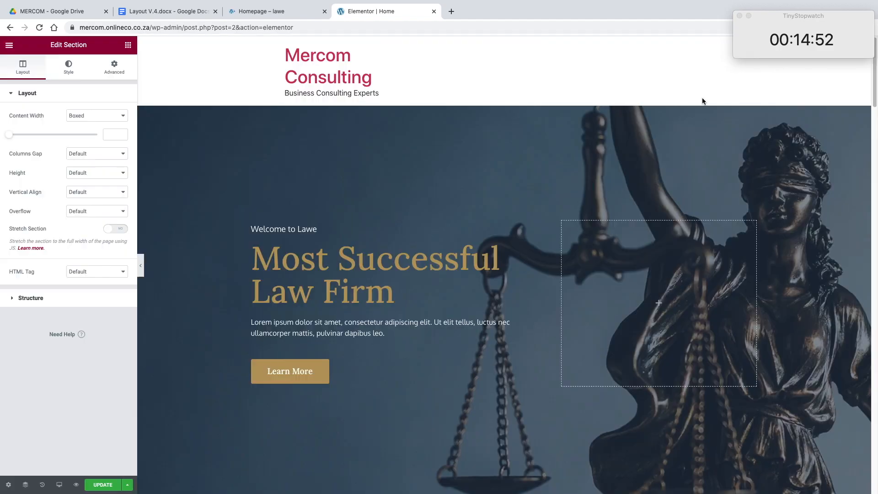
{"action": "left_click", "coordinate": [275, 11]}
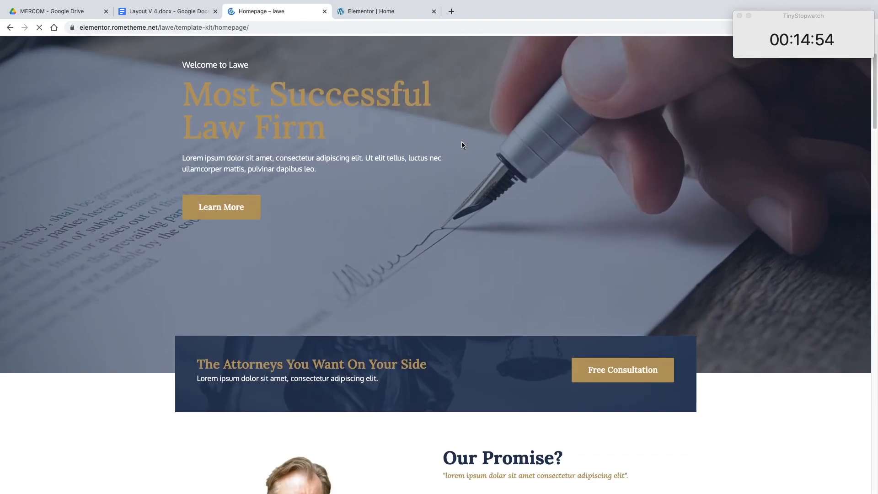
{"action": "left_click", "coordinate": [399, 11]}
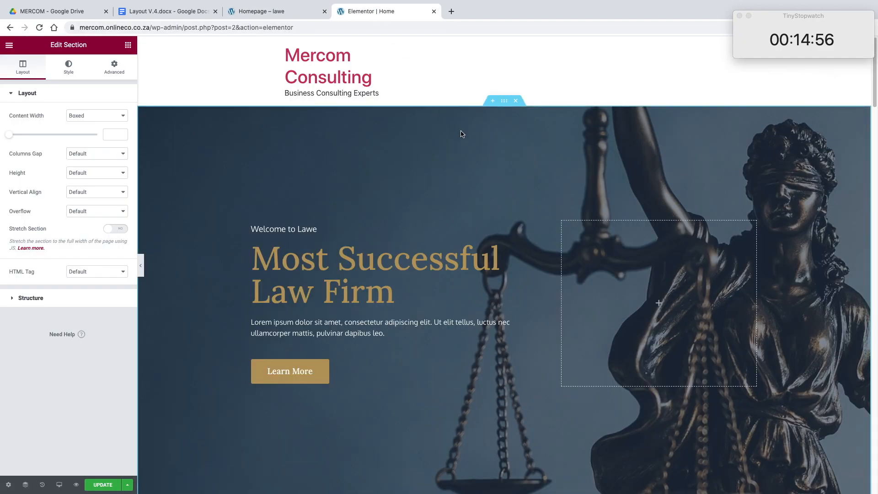
Step: Compare the Home page's hero, promise, counter and practice area sections with the lawe demo homepage
{"action": "scroll", "coordinate": [461, 134], "scroll_direction": "down", "scroll_amount": 3}
{"action": "scroll", "coordinate": [449, 131], "scroll_direction": "up", "scroll_amount": 1}
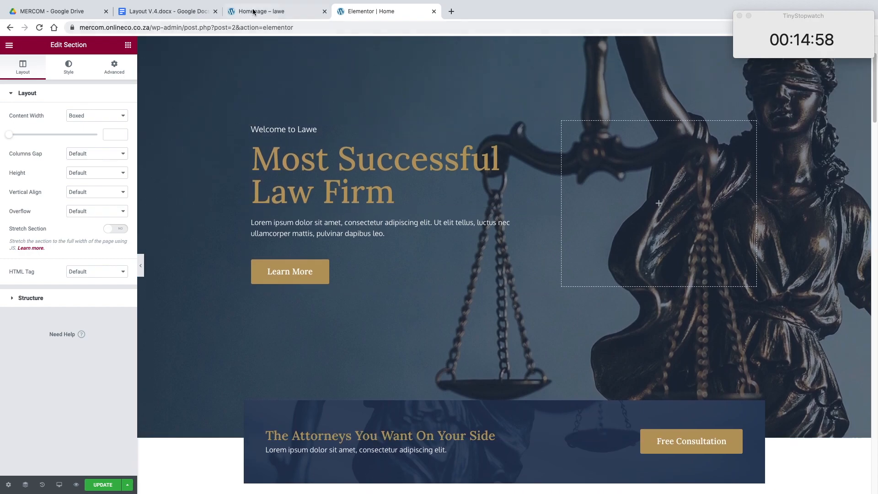
{"action": "left_click", "coordinate": [253, 13]}
{"action": "left_click", "coordinate": [380, 11]}
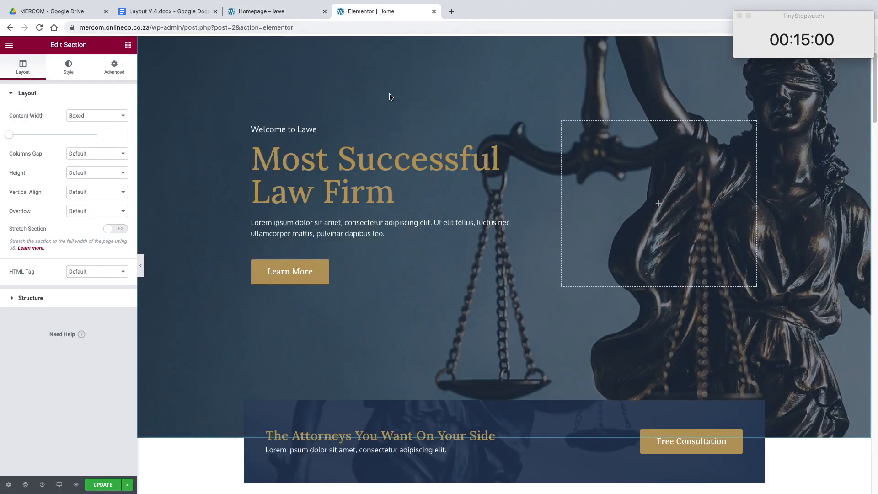
{"action": "scroll", "coordinate": [389, 96], "scroll_direction": "down", "scroll_amount": 8}
{"action": "left_click", "coordinate": [284, 12]}
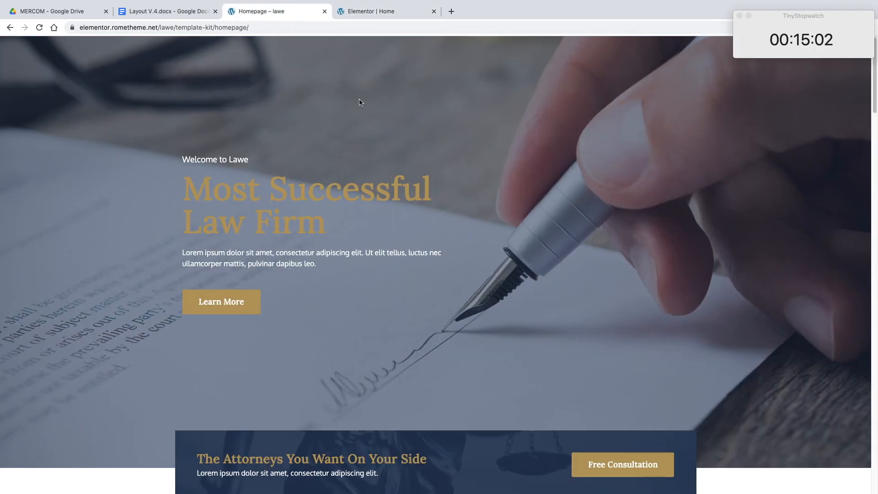
{"action": "scroll", "coordinate": [364, 103], "scroll_direction": "down", "scroll_amount": 8}
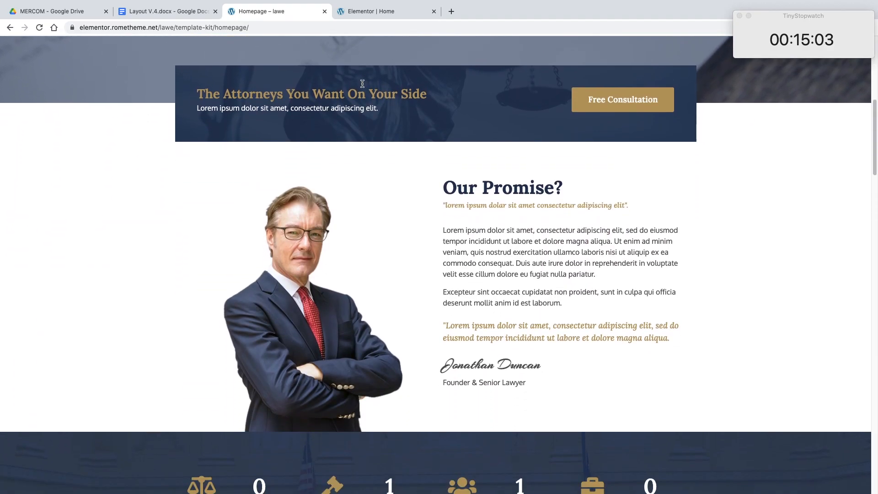
{"action": "left_click", "coordinate": [356, 14]}
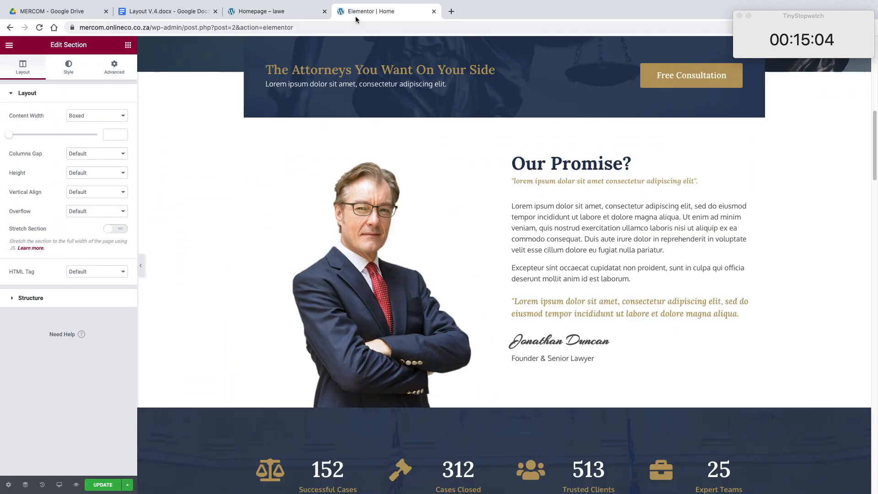
{"action": "left_click", "coordinate": [282, 7]}
{"action": "scroll", "coordinate": [337, 133], "scroll_direction": "down", "scroll_amount": 9}
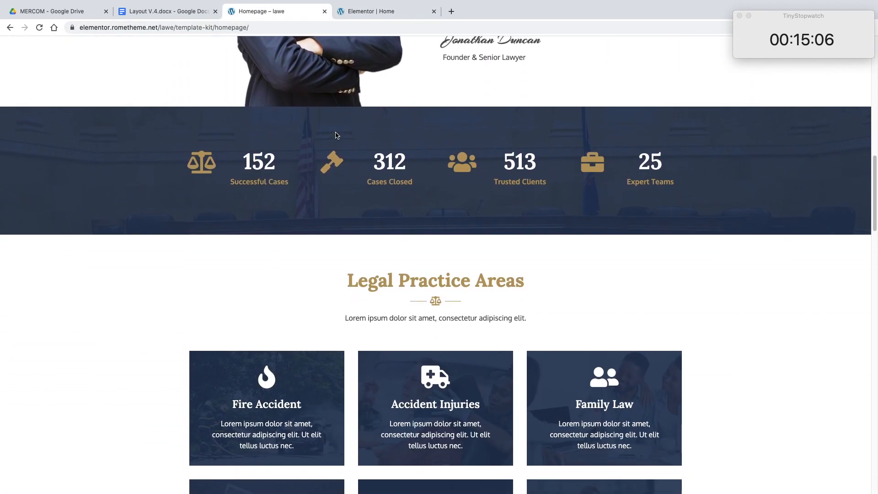
{"action": "scroll", "coordinate": [383, 88], "scroll_direction": "up", "scroll_amount": 1}
{"action": "left_click", "coordinate": [374, 15]}
{"action": "scroll", "coordinate": [361, 103], "scroll_direction": "down", "scroll_amount": 5}
{"action": "left_click", "coordinate": [275, 12]}
{"action": "left_click", "coordinate": [369, 13]}
{"action": "scroll", "coordinate": [358, 117], "scroll_direction": "down", "scroll_amount": 11}
{"action": "left_click", "coordinate": [276, 12]}
{"action": "scroll", "coordinate": [357, 142], "scroll_direction": "down", "scroll_amount": 10}
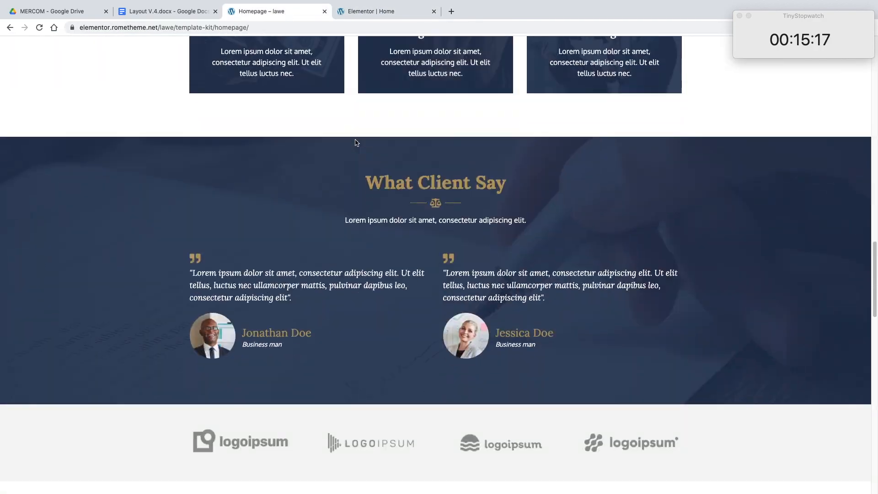
Step: Compare the Home page's remaining sections, from the client testimonials down to Latest News, with the lawe demo homepage
{"action": "left_click", "coordinate": [371, 13]}
{"action": "left_click", "coordinate": [276, 12]}
{"action": "left_click", "coordinate": [371, 12]}
{"action": "scroll", "coordinate": [431, 139], "scroll_direction": "down", "scroll_amount": 5}
{"action": "left_click", "coordinate": [277, 12]}
{"action": "scroll", "coordinate": [405, 116], "scroll_direction": "down", "scroll_amount": 10}
{"action": "left_click", "coordinate": [371, 12]}
{"action": "scroll", "coordinate": [437, 71], "scroll_direction": "down", "scroll_amount": 10}
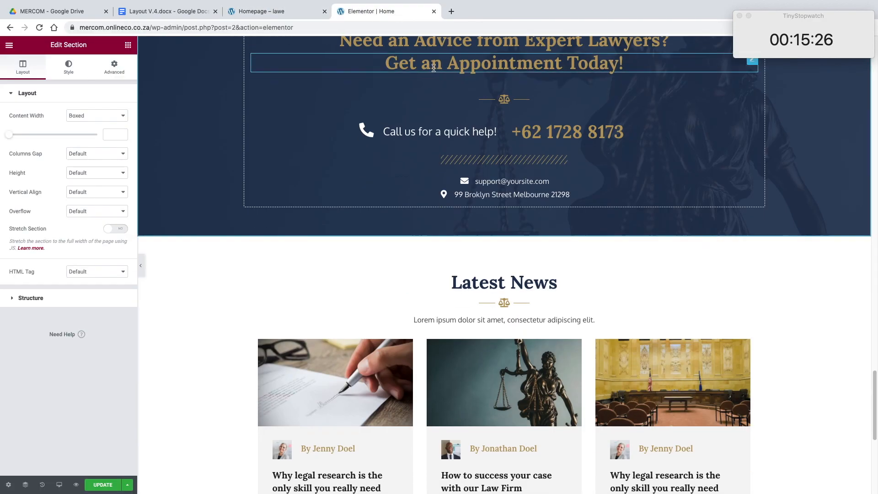
{"action": "left_click", "coordinate": [277, 12]}
{"action": "scroll", "coordinate": [368, 93], "scroll_direction": "down", "scroll_amount": 6}
{"action": "left_click", "coordinate": [371, 13]}
{"action": "scroll", "coordinate": [368, 96], "scroll_direction": "down", "scroll_amount": 6}
{"action": "left_click", "coordinate": [281, 13]}
{"action": "scroll", "coordinate": [412, 112], "scroll_direction": "down", "scroll_amount": 8}
{"action": "scroll", "coordinate": [421, 114], "scroll_direction": "up", "scroll_amount": 18}
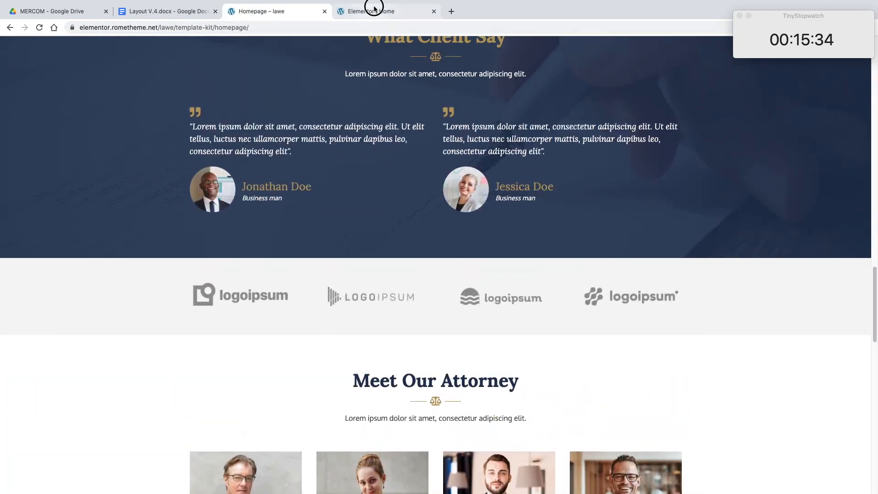
{"action": "left_click", "coordinate": [373, 8]}
{"action": "scroll", "coordinate": [523, 257], "scroll_direction": "up", "scroll_amount": 7}
{"action": "scroll", "coordinate": [523, 260], "scroll_direction": "up", "scroll_amount": 20}
{"action": "scroll", "coordinate": [523, 260], "scroll_direction": "up", "scroll_amount": 3}
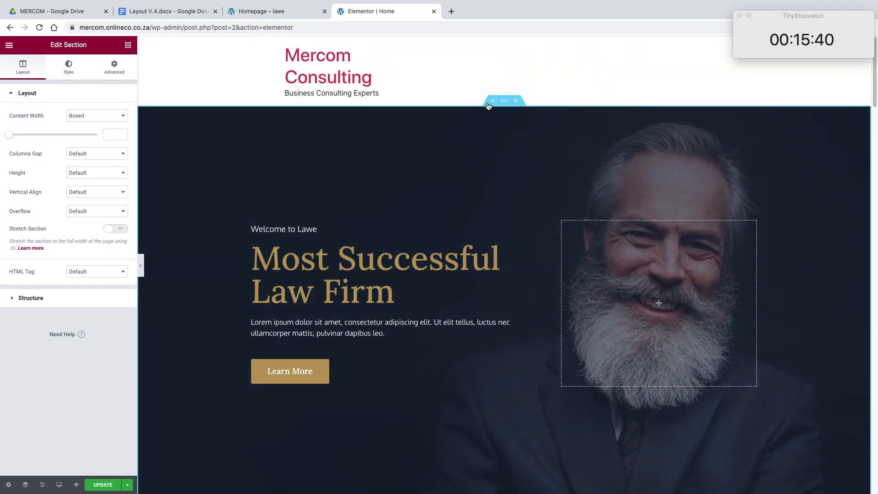
Step: Look through the lawe demo's page overview for a header to place above the hero, and discard the empty new section
{"action": "left_click", "coordinate": [493, 101]}
{"action": "left_click", "coordinate": [260, 13]}
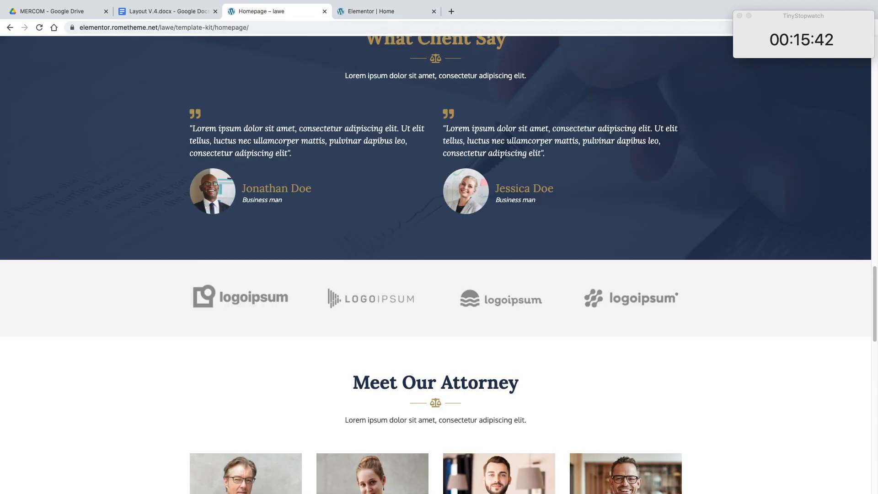
{"action": "left_click", "coordinate": [10, 28]}
{"action": "scroll", "coordinate": [490, 253], "scroll_direction": "down", "scroll_amount": 10}
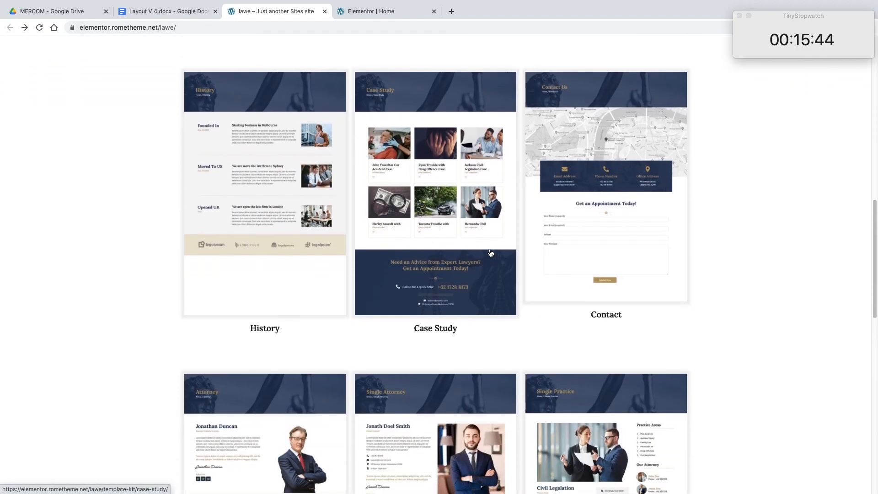
{"action": "scroll", "coordinate": [490, 253], "scroll_direction": "down", "scroll_amount": 10}
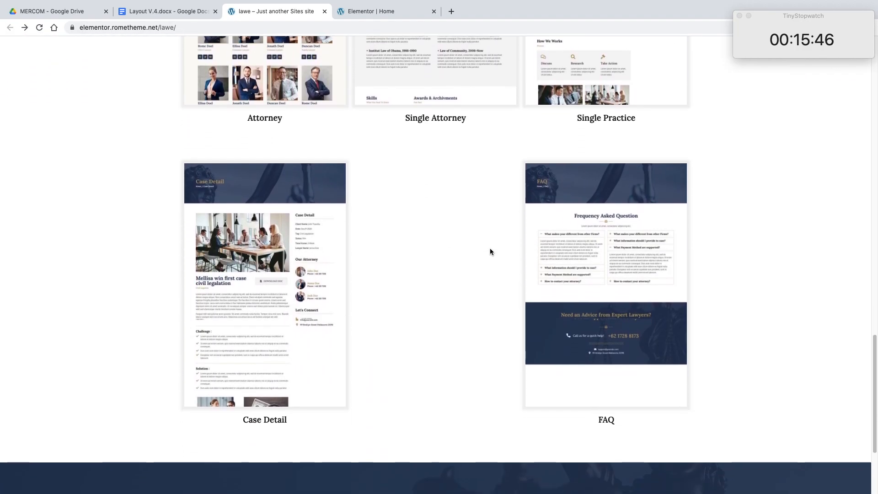
{"action": "scroll", "coordinate": [489, 251], "scroll_direction": "up", "scroll_amount": 15}
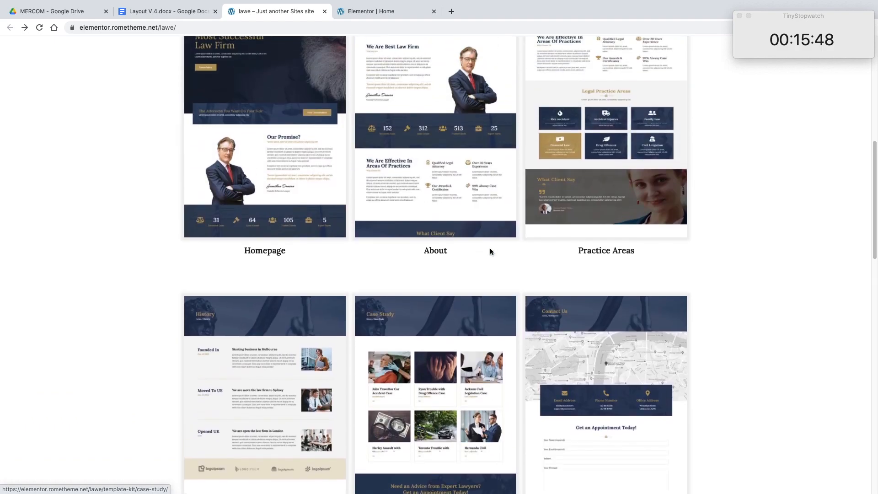
{"action": "scroll", "coordinate": [490, 252], "scroll_direction": "down", "scroll_amount": 4}
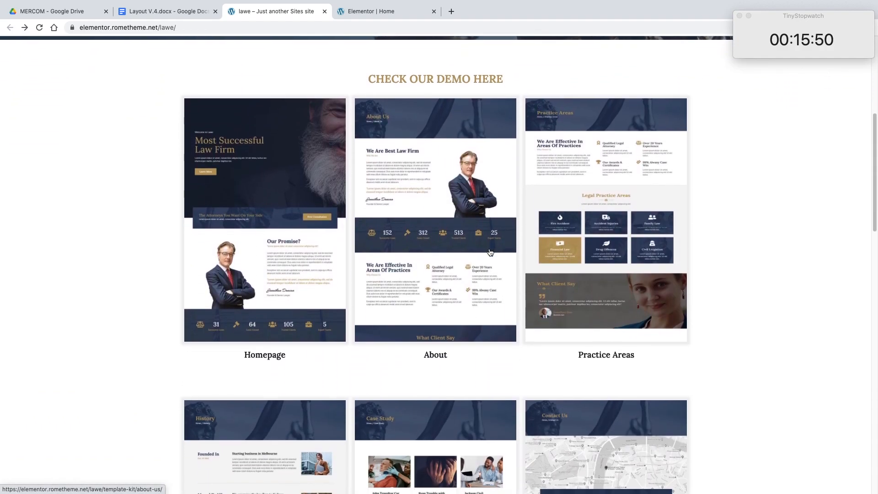
{"action": "scroll", "coordinate": [662, 249], "scroll_direction": "down", "scroll_amount": 10}
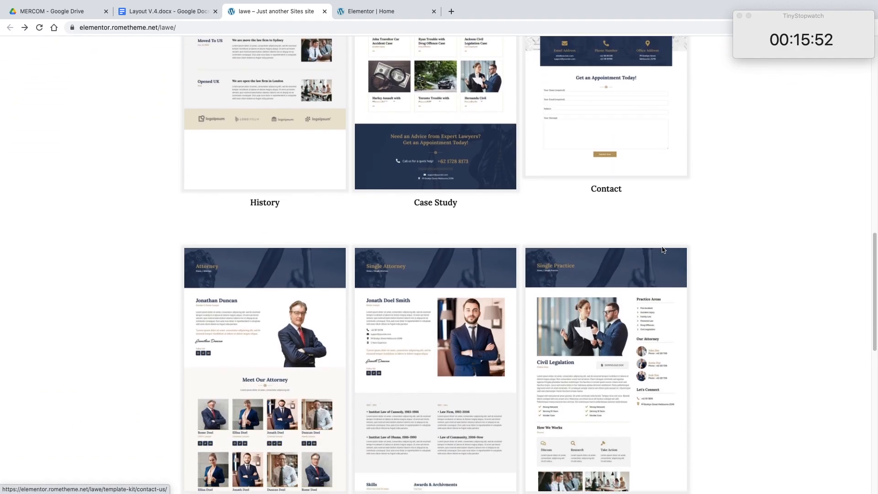
{"action": "scroll", "coordinate": [654, 245], "scroll_direction": "up", "scroll_amount": 3}
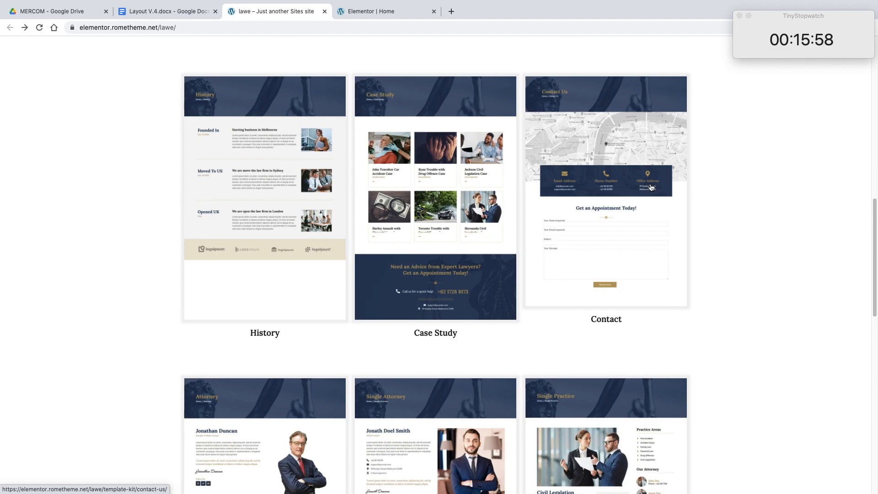
{"action": "left_click", "coordinate": [389, 14]}
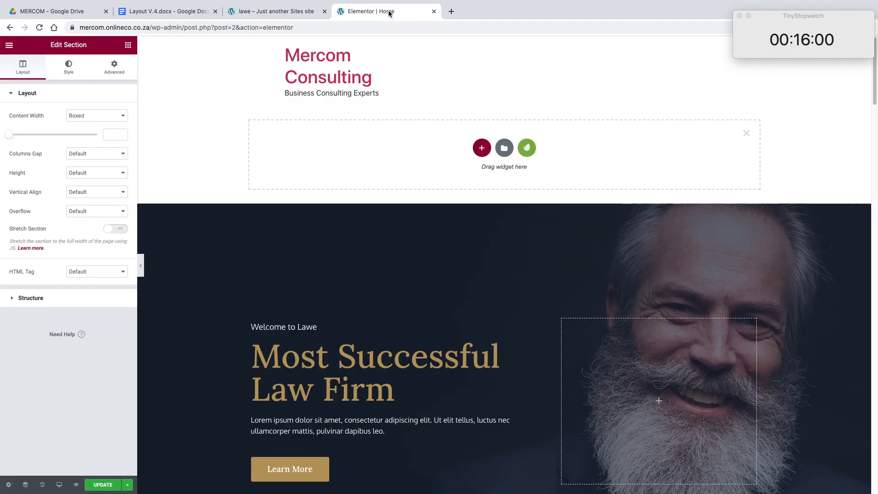
{"action": "left_click", "coordinate": [745, 133]}
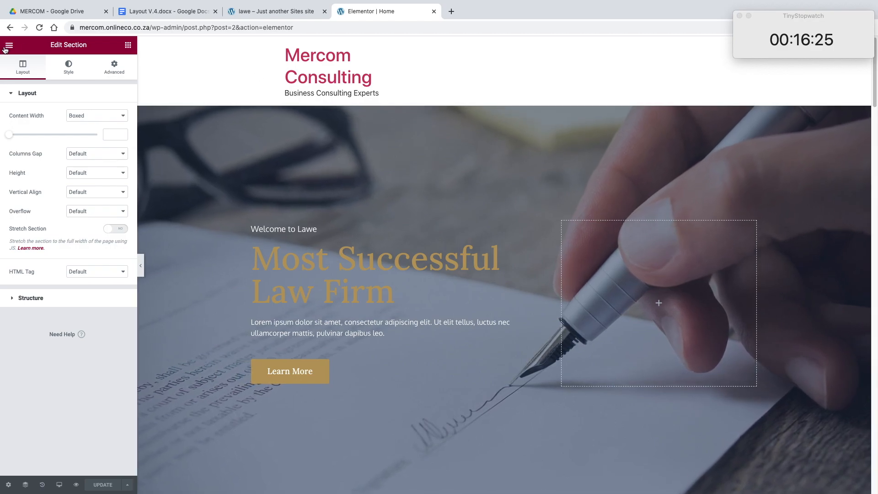
Step: Search Elementor's Finder for "template" and start a new template from the results
{"action": "key", "text": "super+e"}
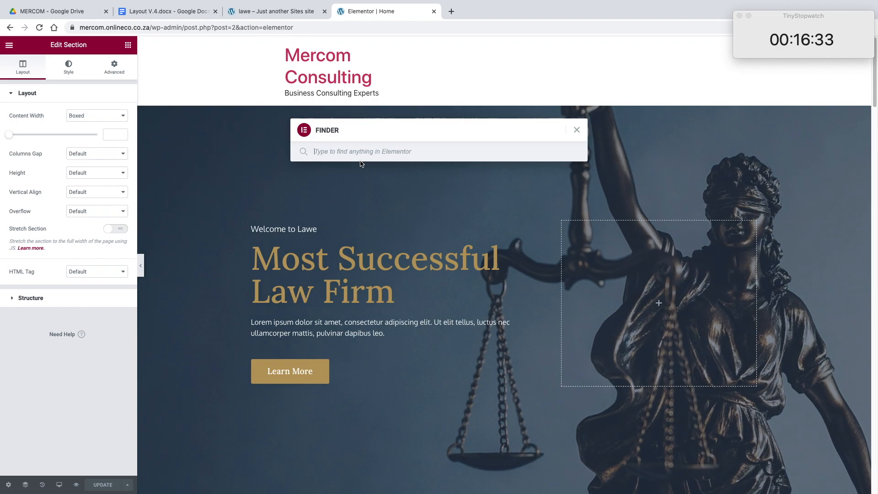
{"action": "type", "text": "them"}
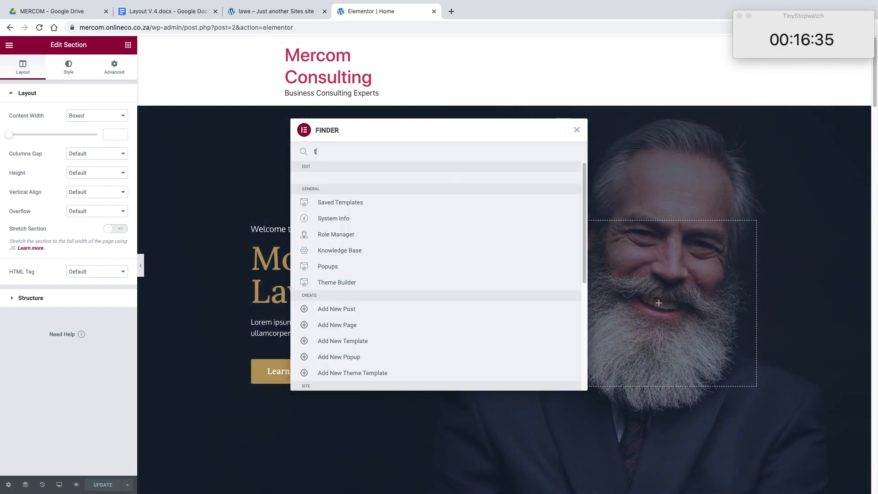
{"action": "key", "text": "BackSpace"}
{"action": "key", "text": "BackSpace"}
{"action": "key", "text": "BackSpace"}
{"action": "key", "text": "BackSpace"}
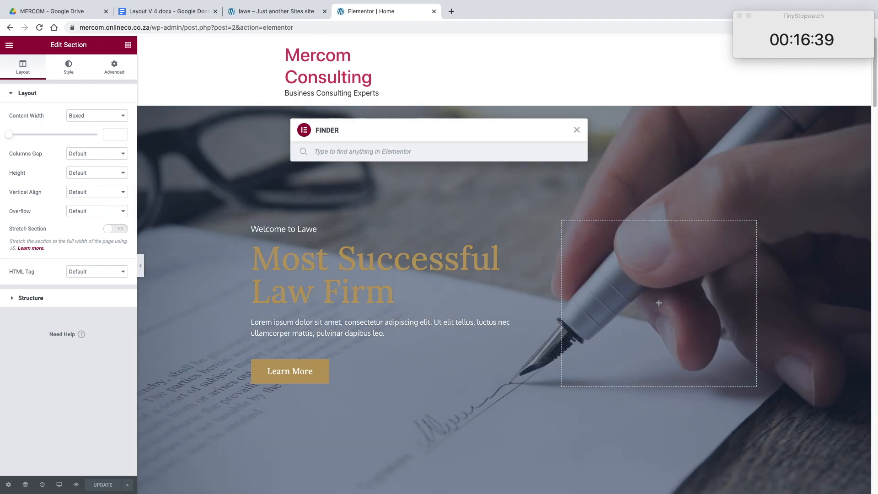
{"action": "type", "text": "template"}
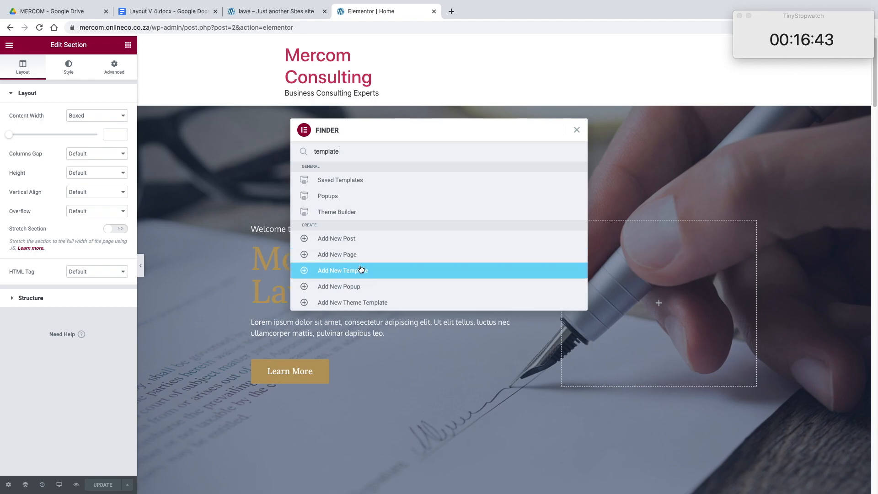
{"action": "left_click", "coordinate": [360, 271]}
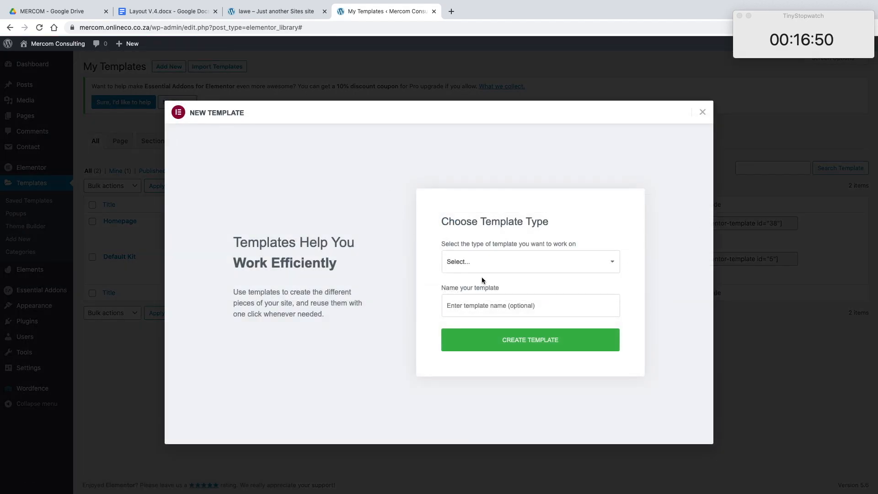
Step: Create a template of type Header named "Header"
{"action": "left_click", "coordinate": [483, 267]}
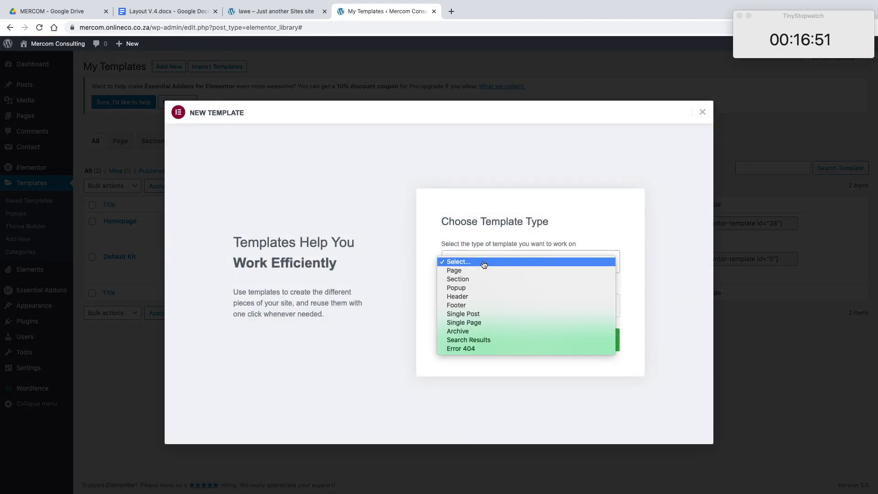
{"action": "left_click", "coordinate": [466, 296]}
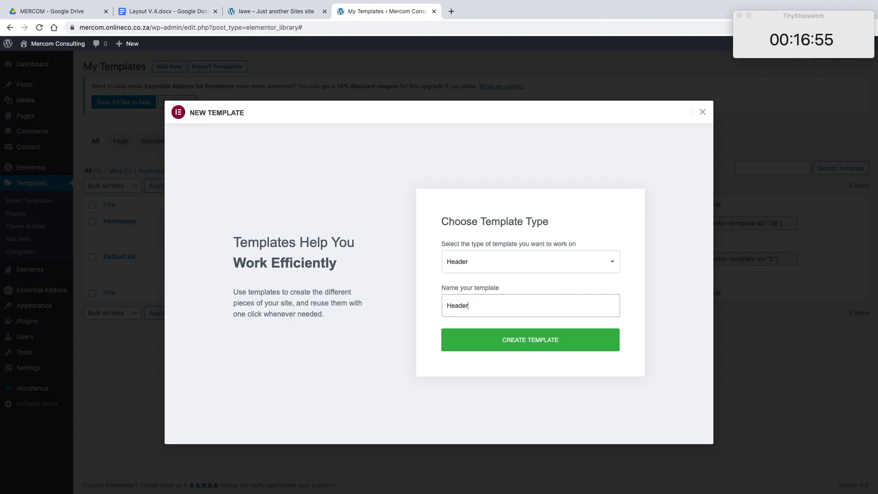
{"action": "left_click", "coordinate": [496, 347]}
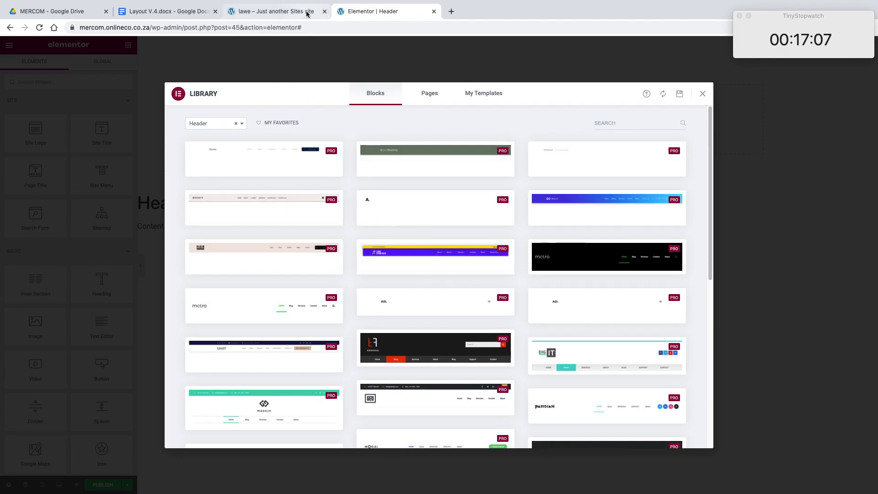
Step: Review the library's Header blocks, checking against the lawe Homepage demo and the Mercom logo in Google Drive
{"action": "left_click", "coordinate": [282, 13]}
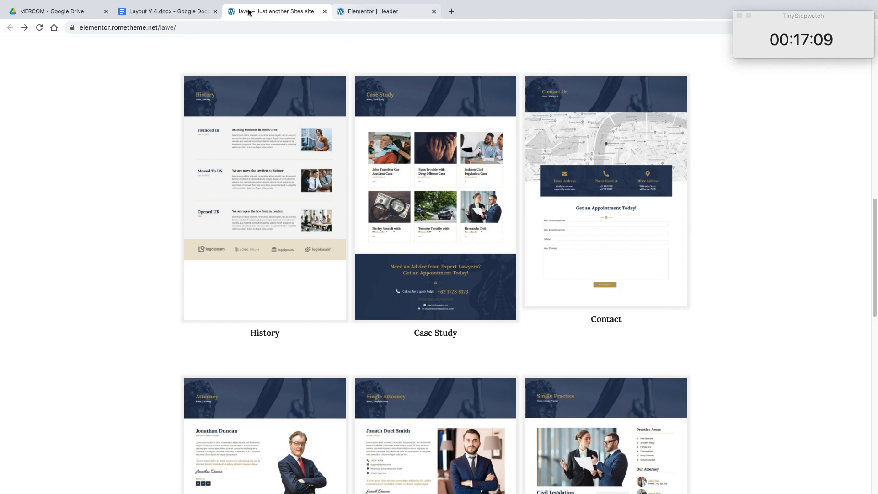
{"action": "scroll", "coordinate": [293, 114], "scroll_direction": "up", "scroll_amount": 5}
{"action": "left_click", "coordinate": [304, 137]}
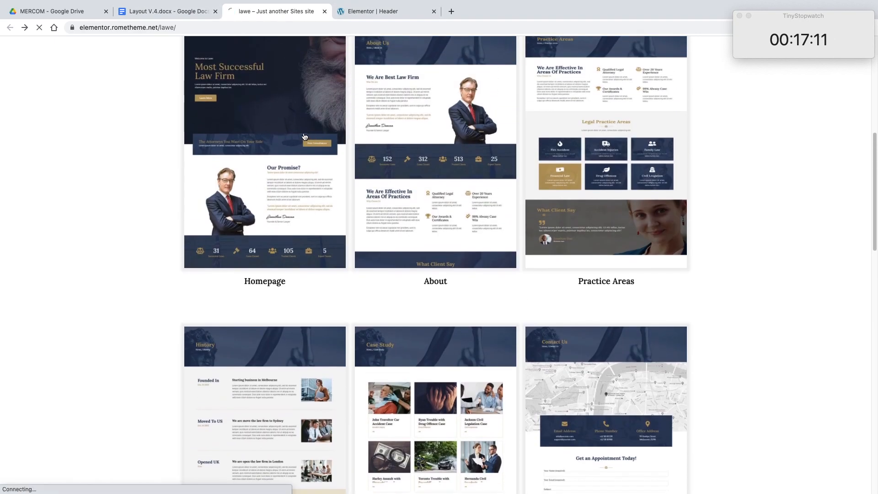
{"action": "left_click", "coordinate": [374, 13]}
{"action": "scroll", "coordinate": [412, 194], "scroll_direction": "down", "scroll_amount": 5}
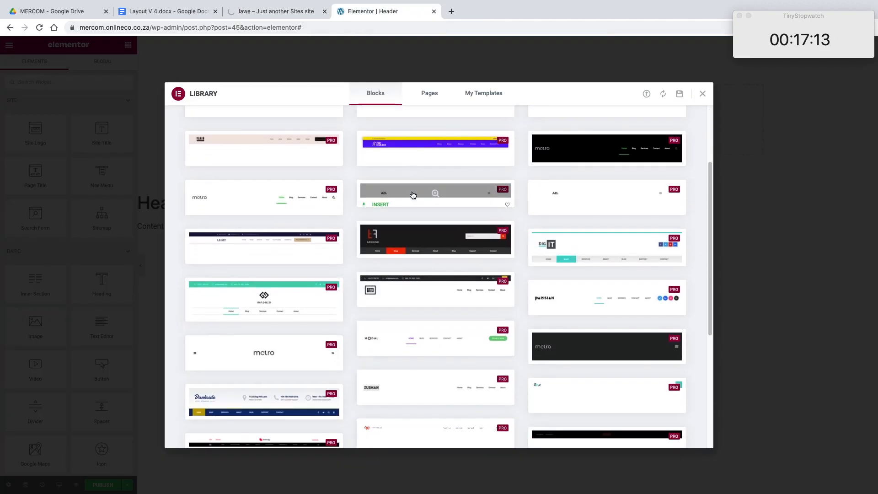
{"action": "mouse_move", "coordinate": [562, 328]}
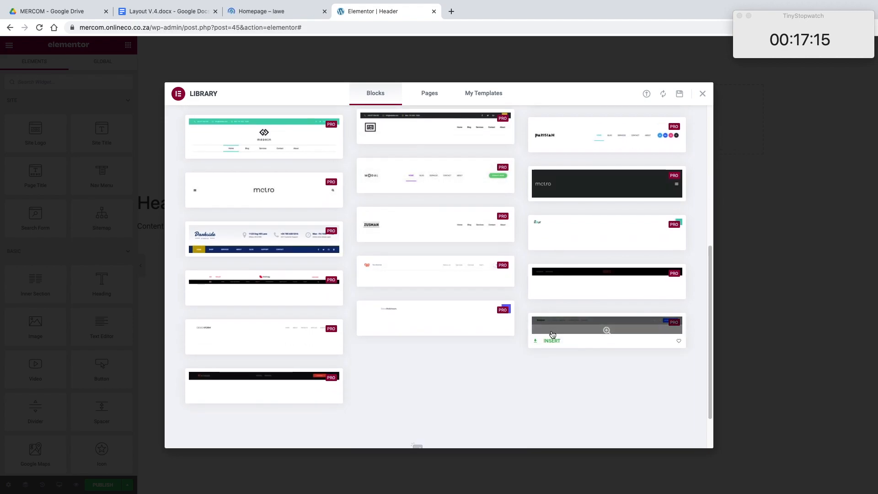
{"action": "left_click", "coordinate": [145, 12]}
{"action": "left_click", "coordinate": [59, 9]}
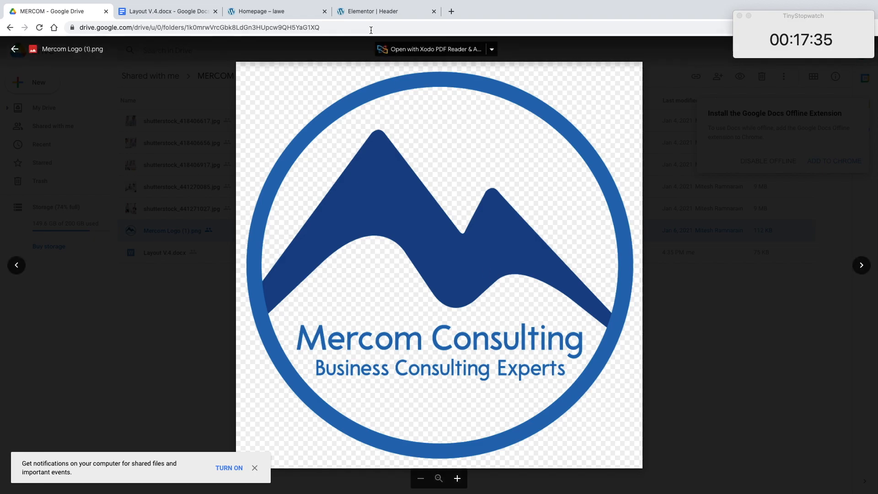
Step: Compare the library's header blocks with the Mercom logo in Google Drive, and insert the LEGIT header block into the template
{"action": "left_click", "coordinate": [375, 14]}
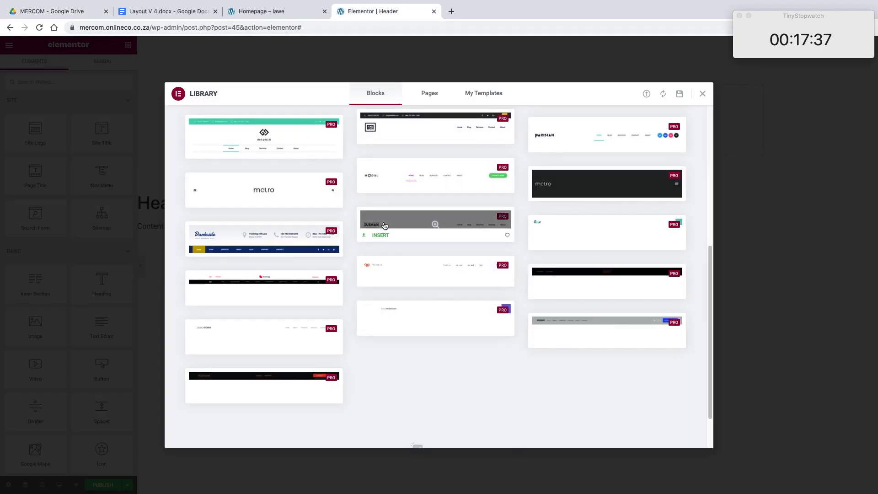
{"action": "left_click", "coordinate": [54, 11]}
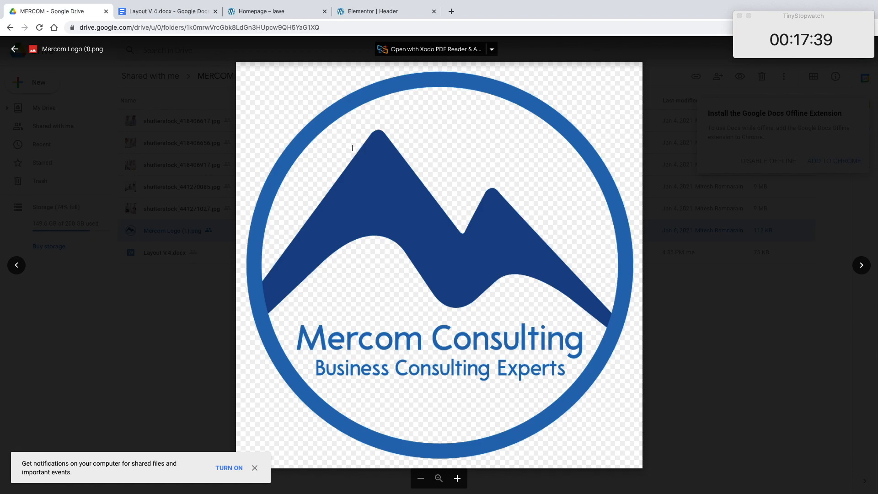
{"action": "left_click", "coordinate": [372, 18]}
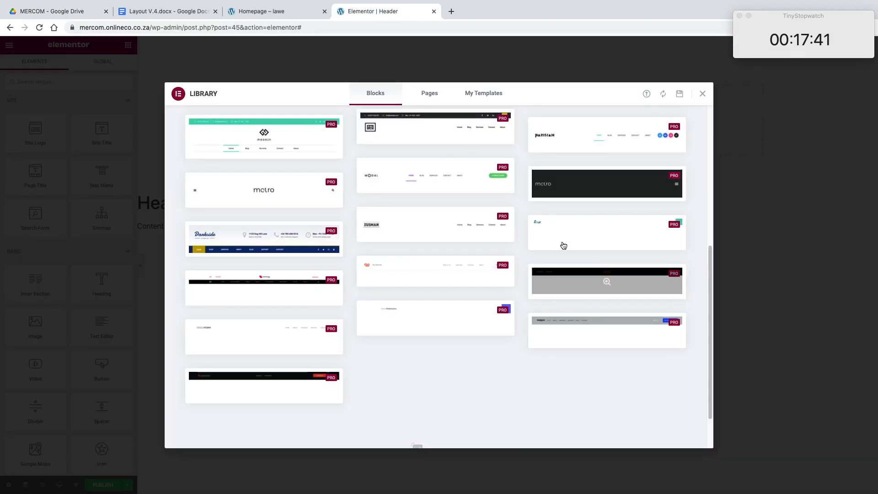
{"action": "scroll", "coordinate": [605, 229], "scroll_direction": "up", "scroll_amount": 5}
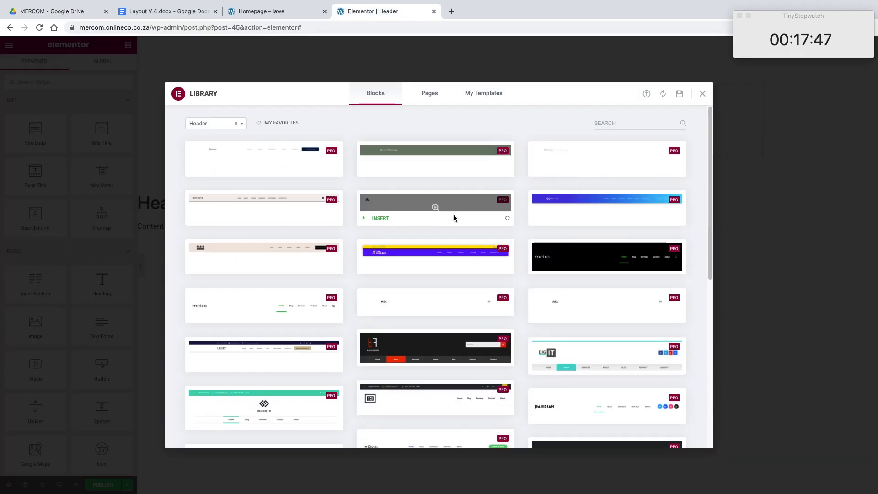
{"action": "scroll", "coordinate": [319, 245], "scroll_direction": "down", "scroll_amount": 3}
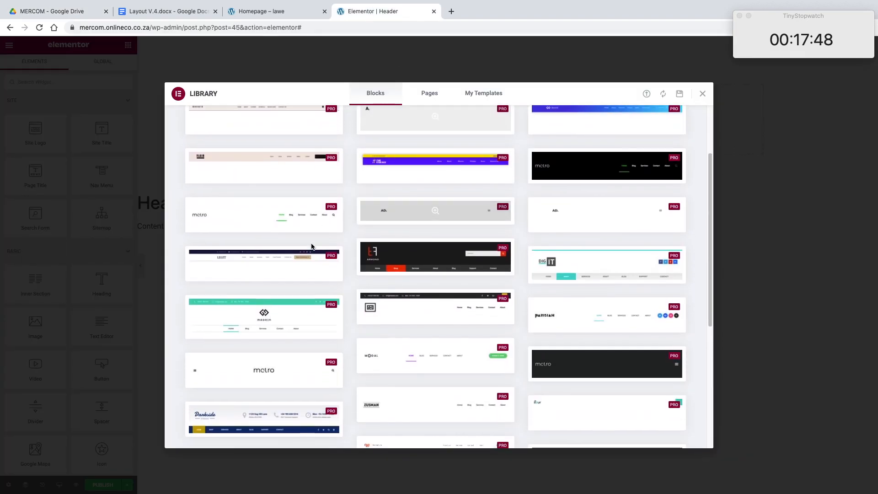
{"action": "left_click", "coordinate": [259, 264]}
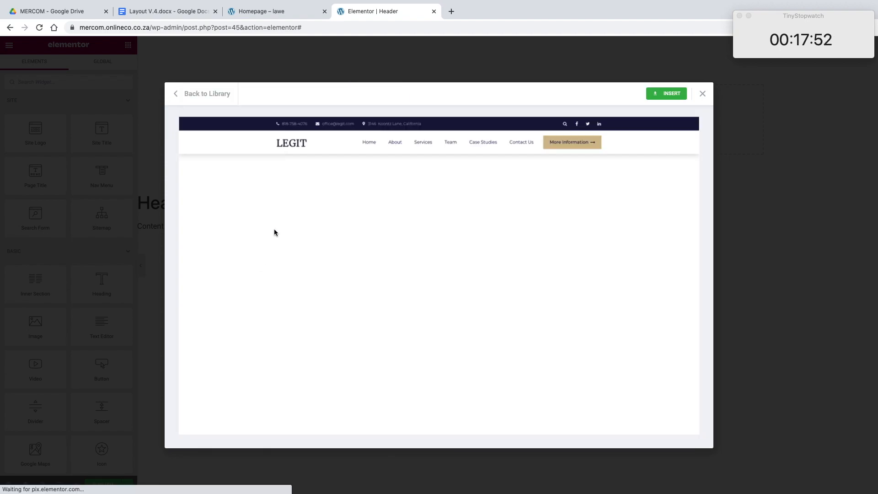
{"action": "left_click", "coordinate": [661, 98]}
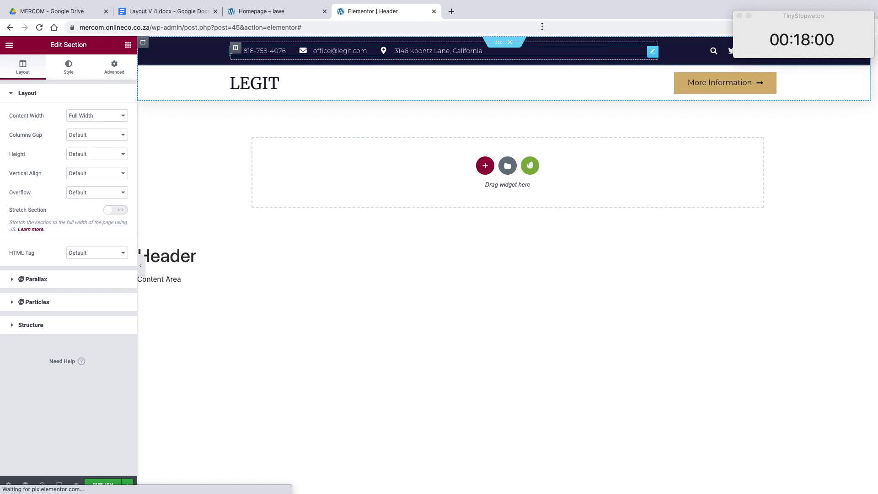
{"action": "left_click", "coordinate": [172, 14]}
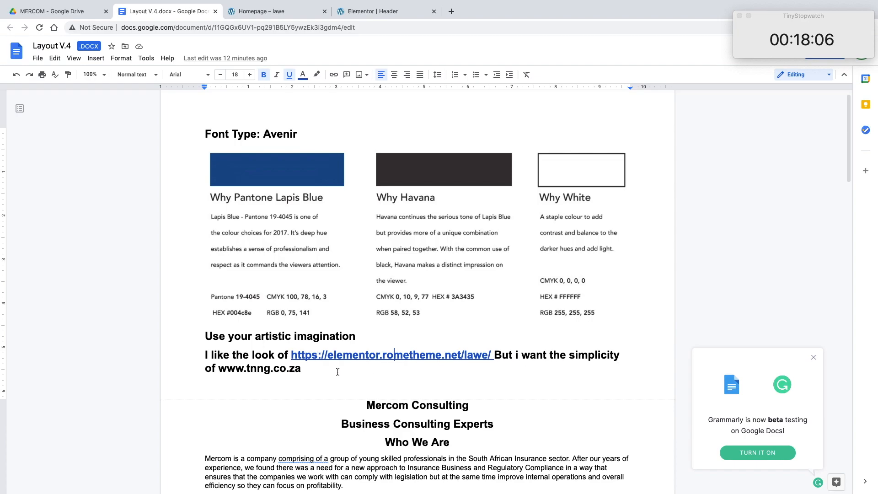
{"action": "left_click_drag", "start_coordinate": [301, 369], "coordinate": [223, 371]}
{"action": "right_click", "coordinate": [221, 372]}
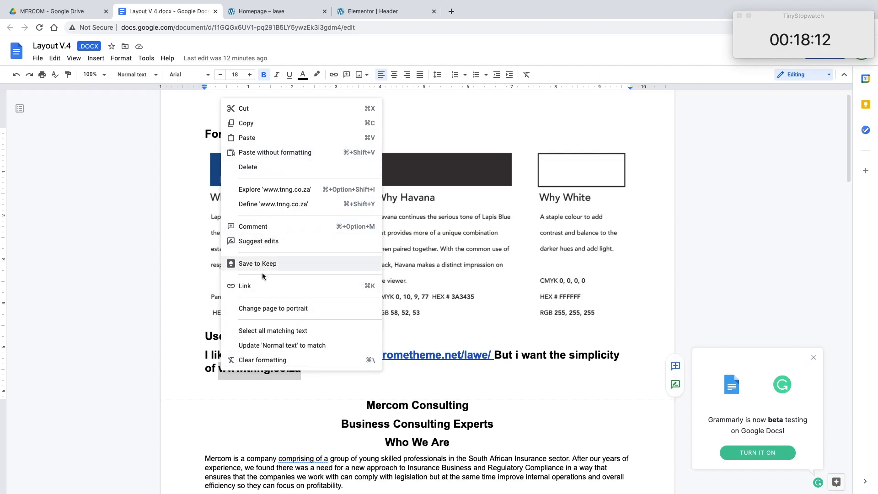
{"action": "left_click", "coordinate": [262, 287]}
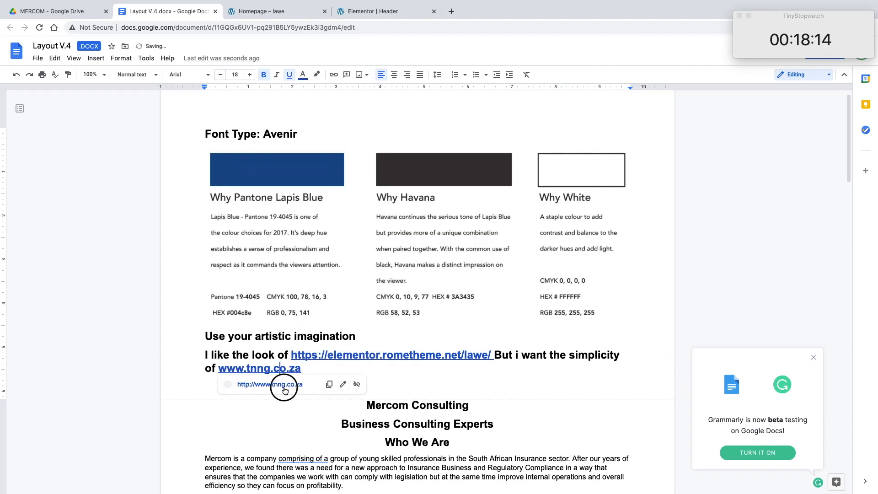
{"action": "left_click", "coordinate": [284, 388]}
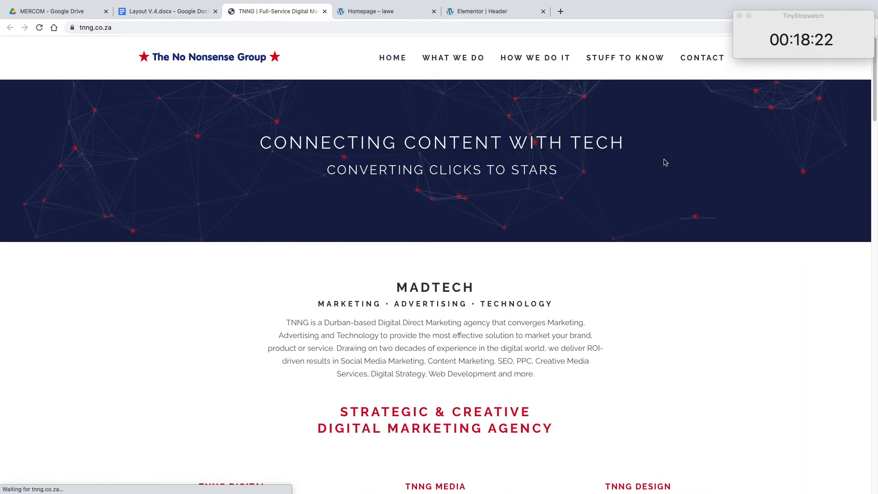
Step: Examine the tnng.co.za homepage from header to footer for its simple layout, checking against the header template and the layout document
{"action": "scroll", "coordinate": [636, 238], "scroll_direction": "down", "scroll_amount": 5}
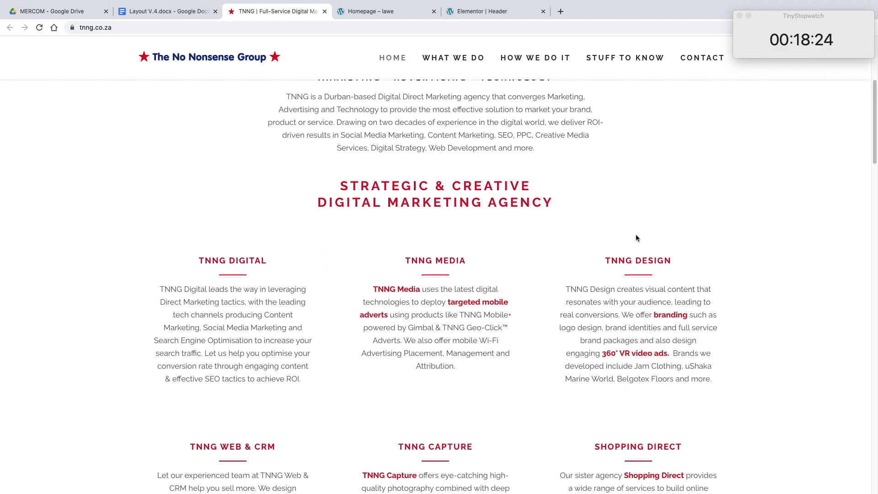
{"action": "left_click", "coordinate": [461, 11]}
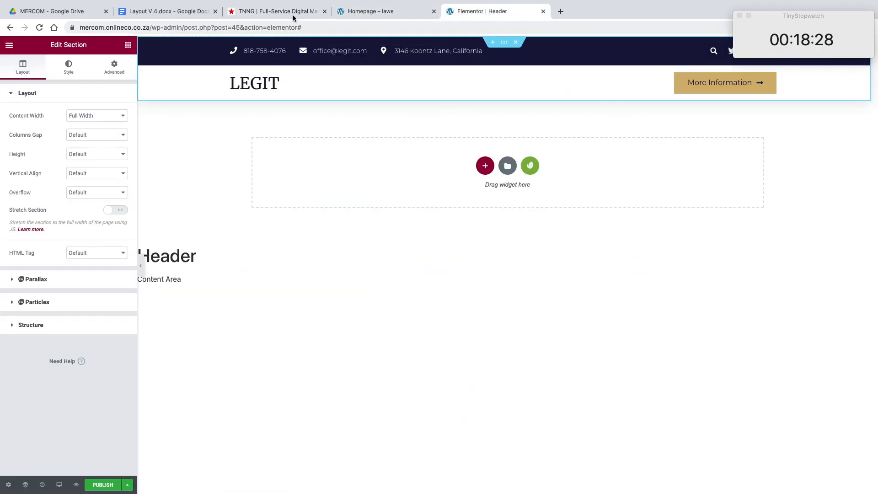
{"action": "left_click", "coordinate": [201, 16]}
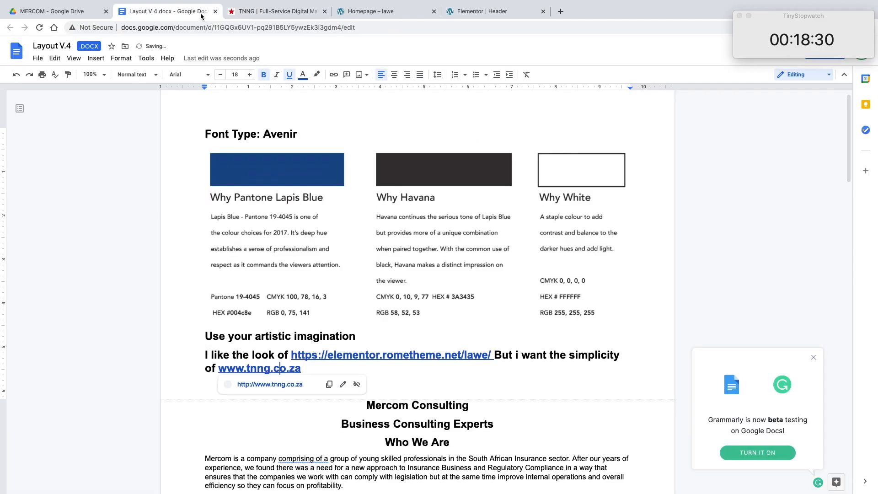
{"action": "left_click", "coordinate": [278, 16]}
{"action": "left_click", "coordinate": [350, 14]}
{"action": "left_click", "coordinate": [320, 14]}
{"action": "scroll", "coordinate": [402, 122], "scroll_direction": "up", "scroll_amount": 5}
{"action": "scroll", "coordinate": [438, 133], "scroll_direction": "down", "scroll_amount": 8}
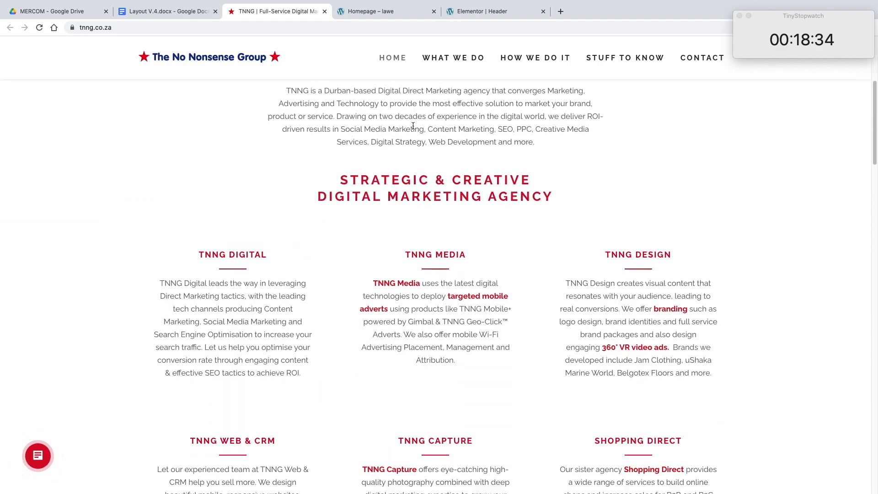
{"action": "scroll", "coordinate": [503, 206], "scroll_direction": "down", "scroll_amount": 8}
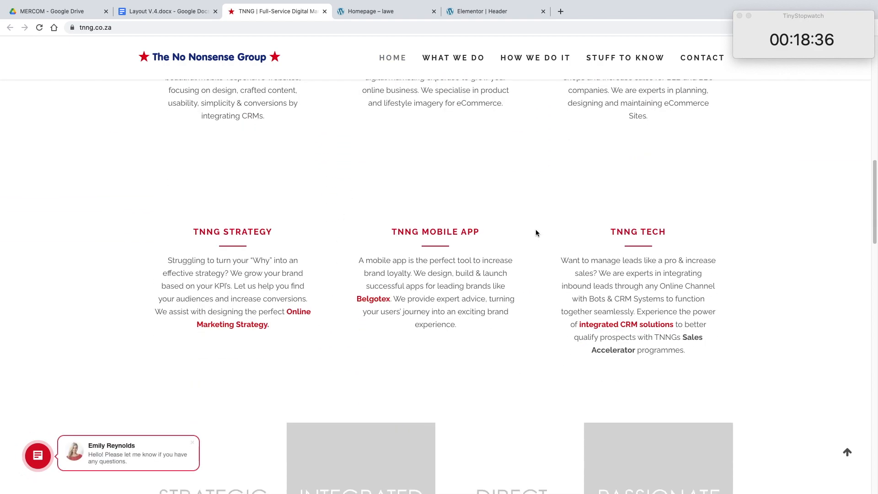
{"action": "scroll", "coordinate": [534, 232], "scroll_direction": "down", "scroll_amount": 5}
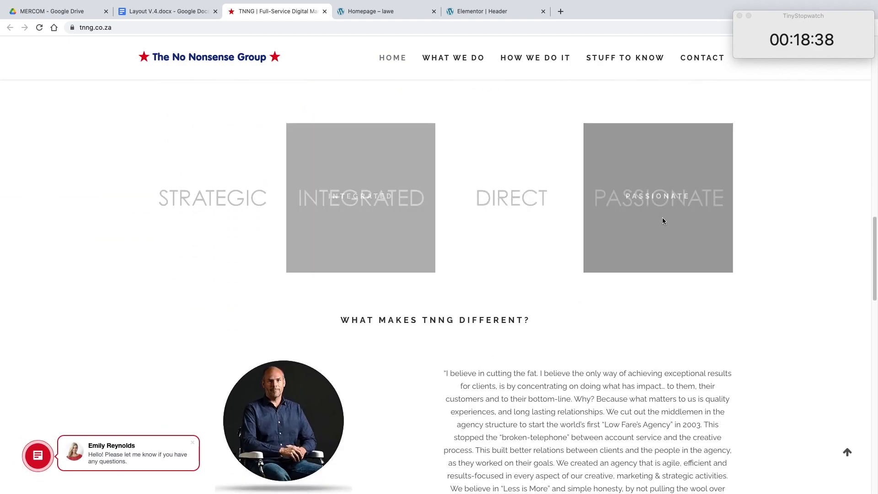
{"action": "scroll", "coordinate": [560, 317], "scroll_direction": "down", "scroll_amount": 10}
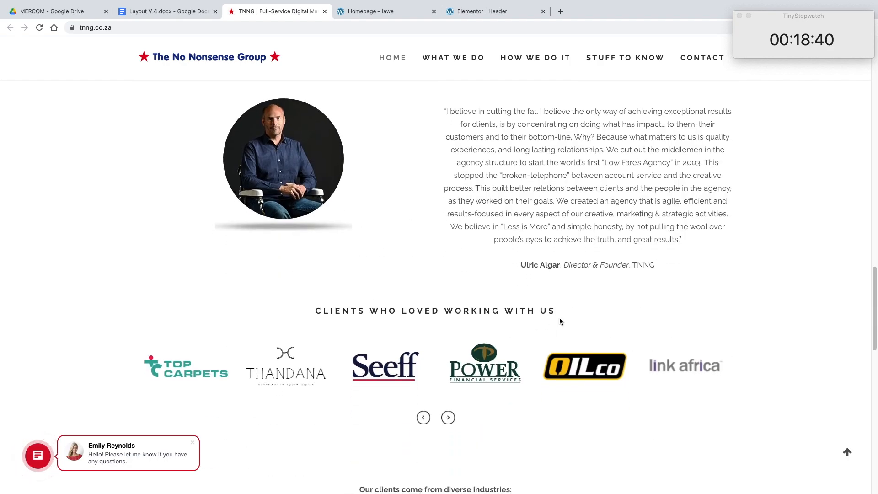
{"action": "scroll", "coordinate": [560, 318], "scroll_direction": "down", "scroll_amount": 15}
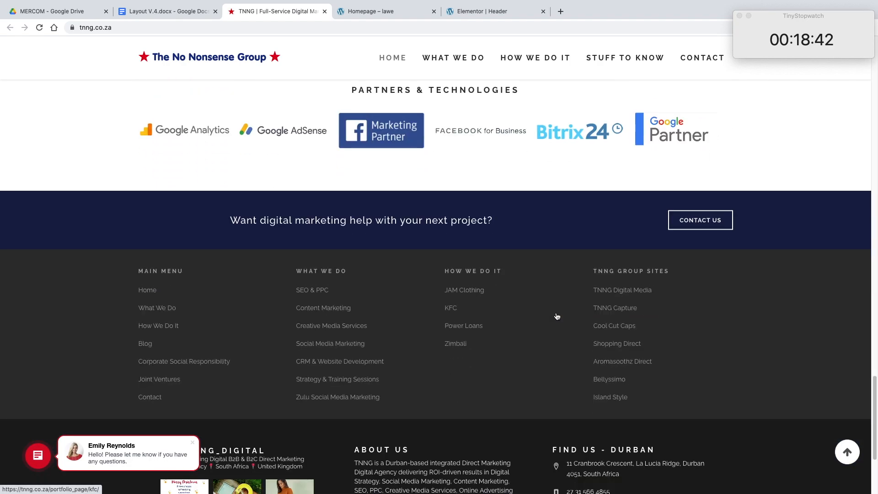
{"action": "scroll", "coordinate": [556, 314], "scroll_direction": "up", "scroll_amount": 20}
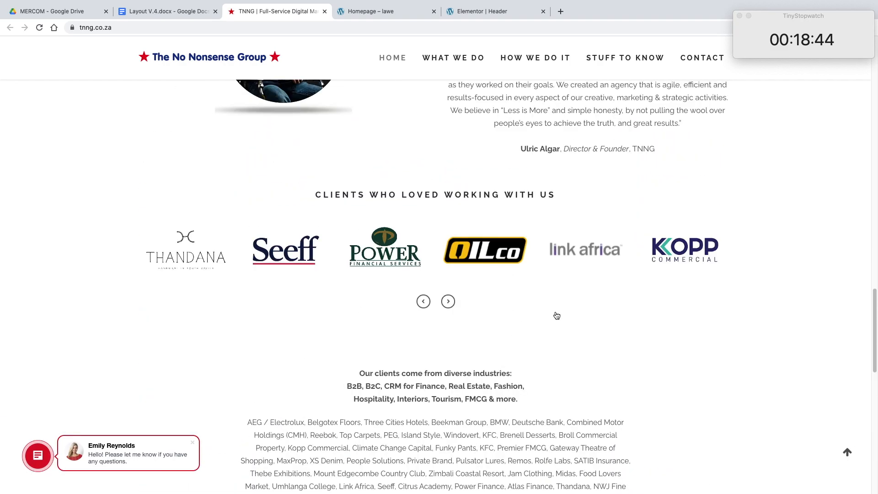
{"action": "scroll", "coordinate": [556, 315], "scroll_direction": "up", "scroll_amount": 15}
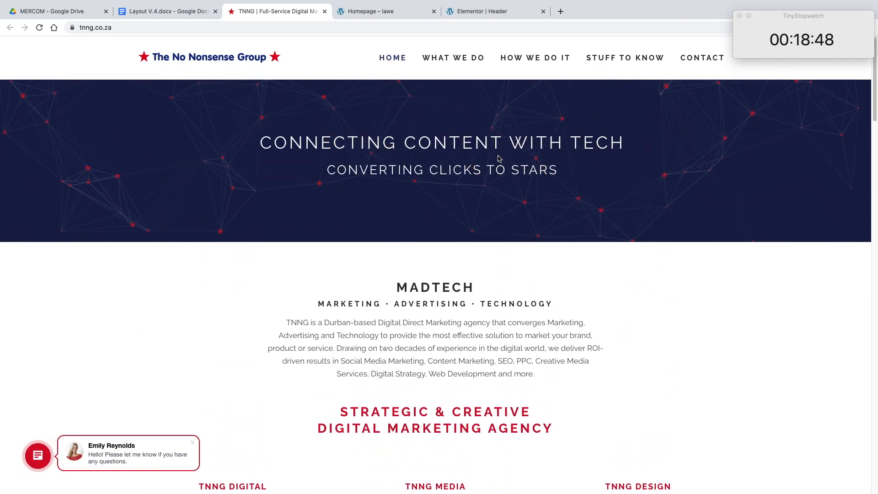
Step: Publish the Header template with a single display condition that includes the Entire Site
{"action": "left_click", "coordinate": [460, 14]}
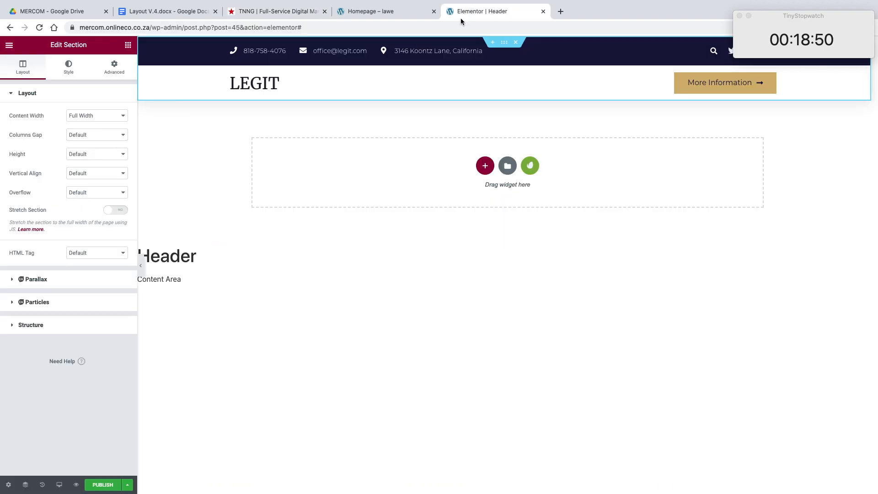
{"action": "left_click", "coordinate": [99, 484]}
{"action": "left_click", "coordinate": [467, 295]}
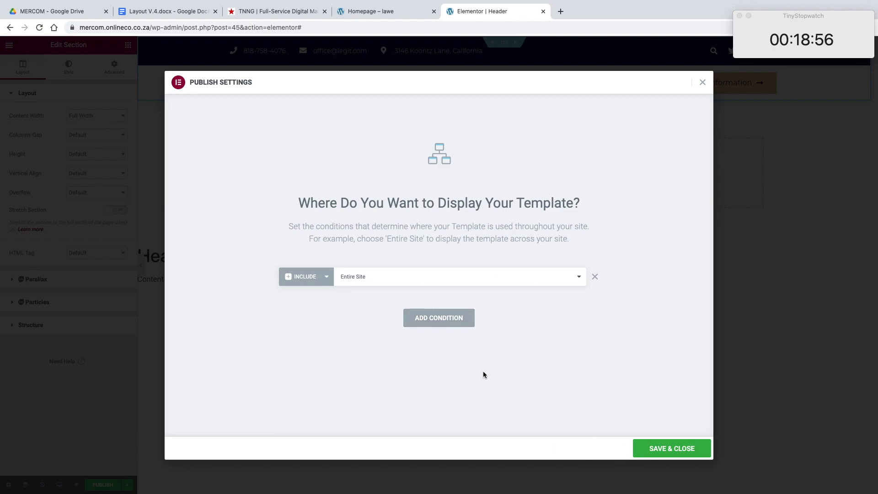
{"action": "left_click", "coordinate": [441, 319]}
{"action": "left_click", "coordinate": [594, 300]}
{"action": "left_click", "coordinate": [654, 446]}
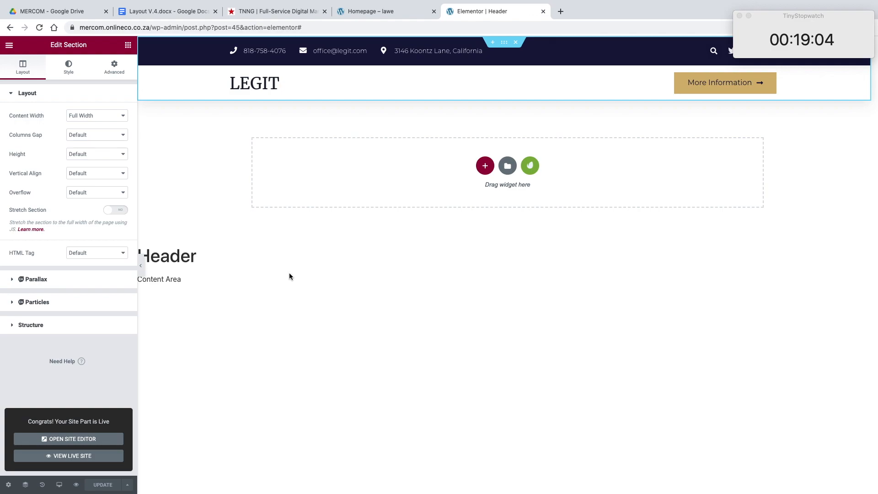
Step: Open the live homepage at mercom.onlineco.co.za and check how the new header behaves over the page's sections
{"action": "left_click", "coordinate": [9, 46]}
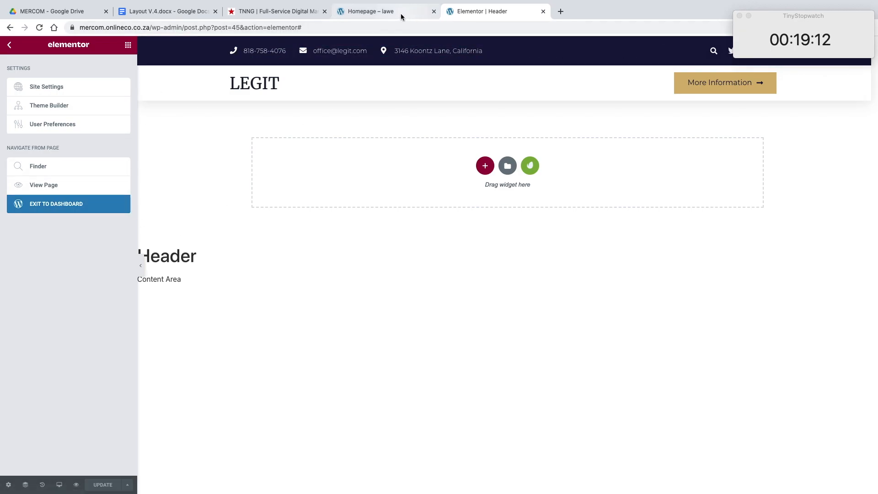
{"action": "left_click_drag", "start_coordinate": [376, 28], "coordinate": [148, 29]}
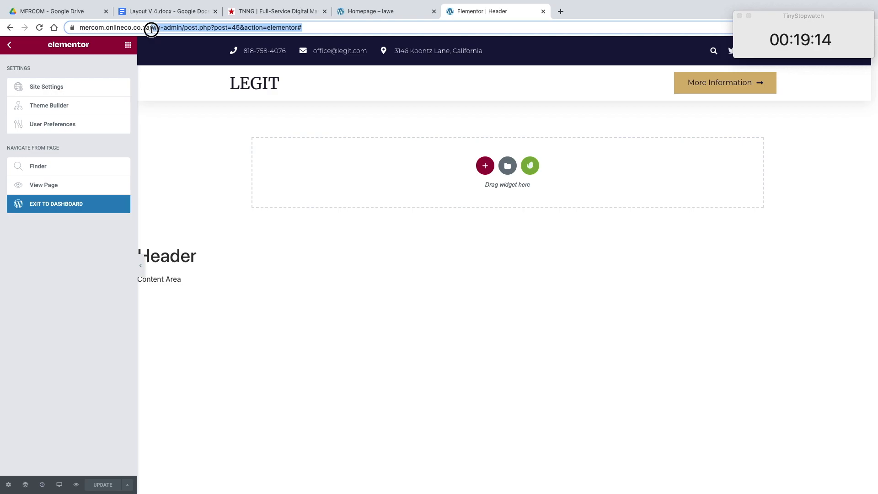
{"action": "key", "text": "BackSpace"}
{"action": "key", "text": "Return"}
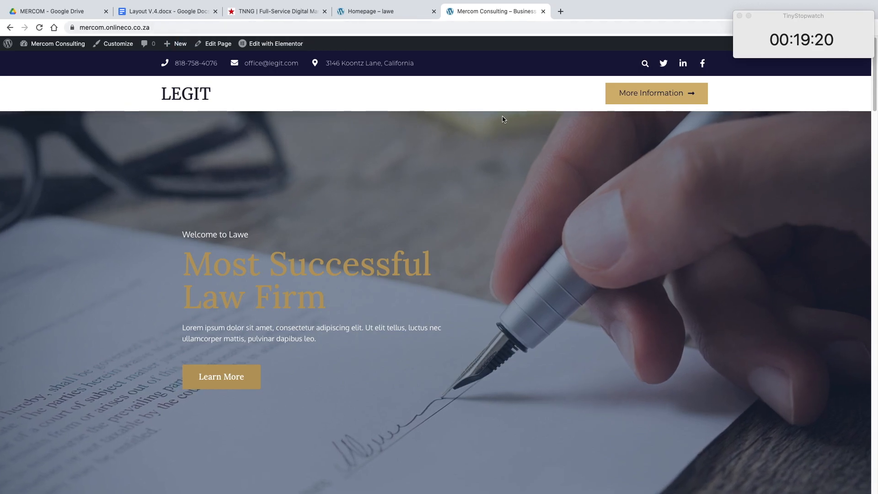
{"action": "scroll", "coordinate": [502, 118], "scroll_direction": "down", "scroll_amount": 5}
{"action": "scroll", "coordinate": [502, 119], "scroll_direction": "down", "scroll_amount": 20}
{"action": "scroll", "coordinate": [502, 119], "scroll_direction": "up", "scroll_amount": 15}
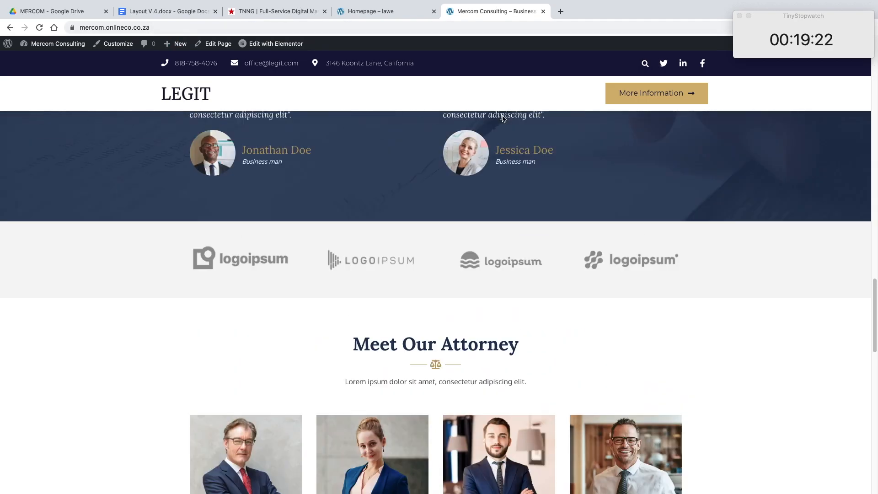
{"action": "scroll", "coordinate": [502, 116], "scroll_direction": "up", "scroll_amount": 10}
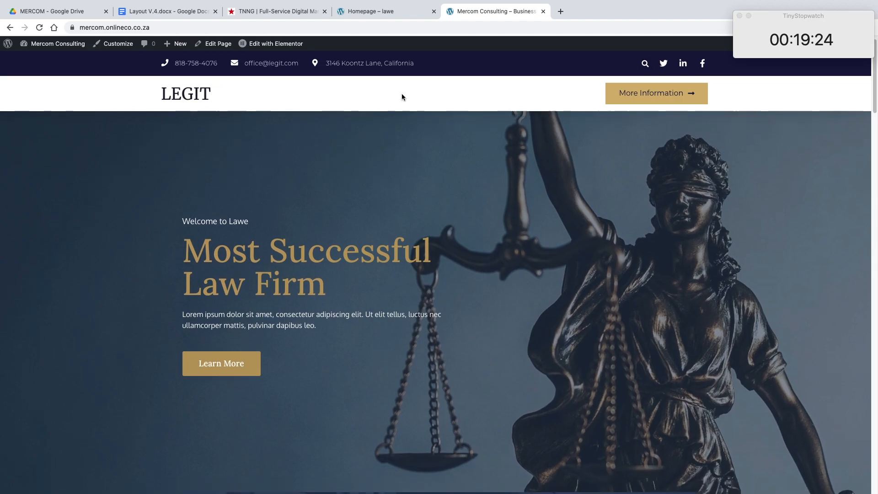
{"action": "scroll", "coordinate": [405, 94], "scroll_direction": "down", "scroll_amount": 10}
{"action": "scroll", "coordinate": [408, 94], "scroll_direction": "down", "scroll_amount": 20}
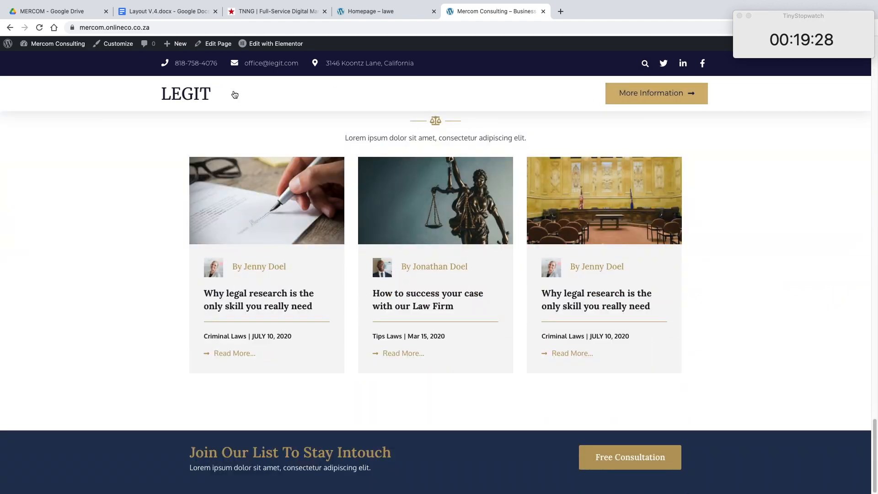
{"action": "scroll", "coordinate": [472, 94], "scroll_direction": "up", "scroll_amount": 20}
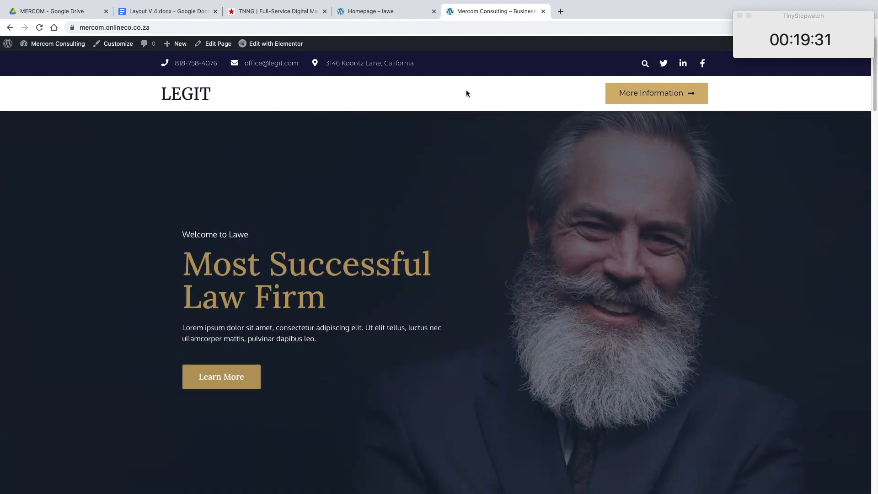
Step: Search Elementor's Finder for "menu" and open the Menus admin page
{"action": "mouse_move", "coordinate": [55, 43]}
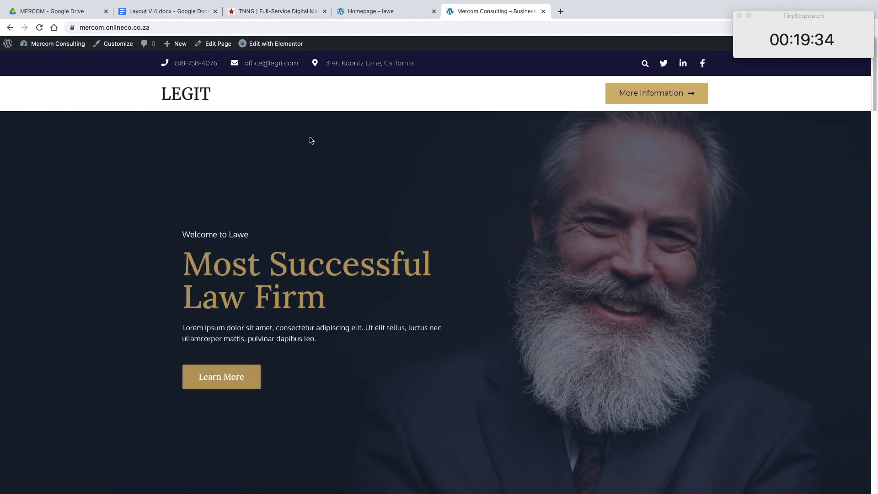
{"action": "key", "text": "super+e"}
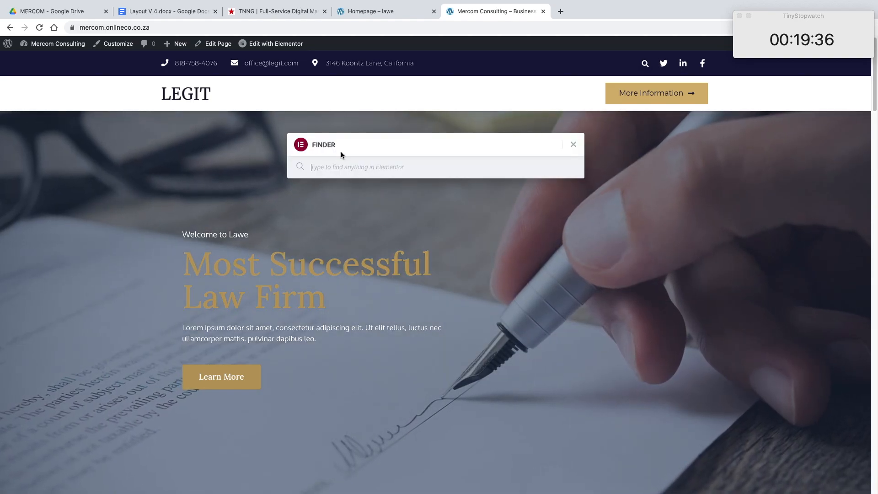
{"action": "type", "text": "menu"}
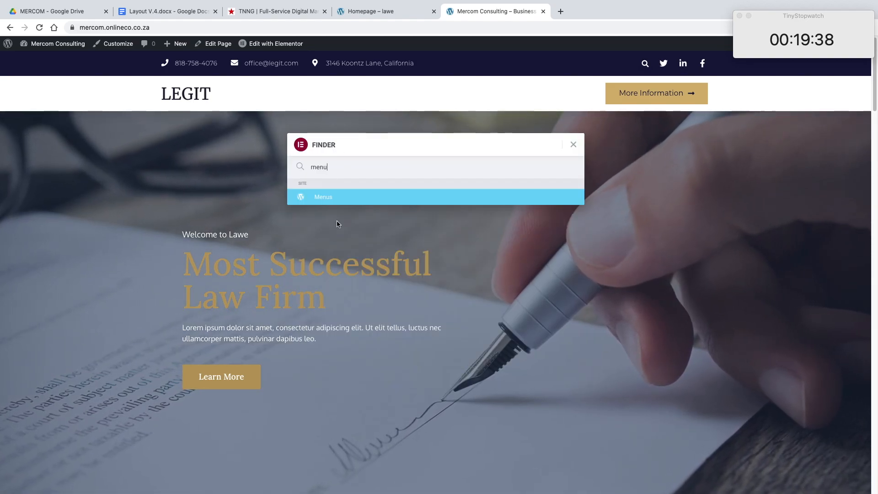
{"action": "left_click", "coordinate": [338, 202]}
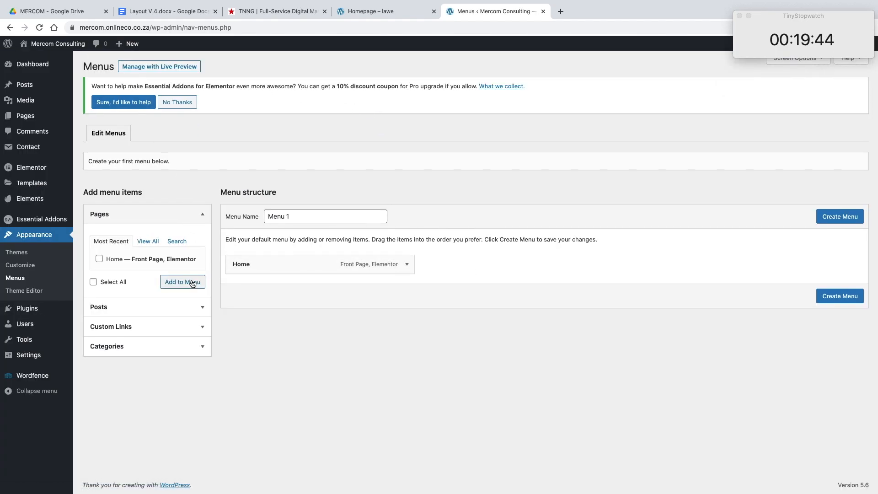
Step: Add an "About Us" heading line between "Business Consulting Experts" and "Who We Are" in the Layout V.4 document
{"action": "left_click", "coordinate": [391, 15]}
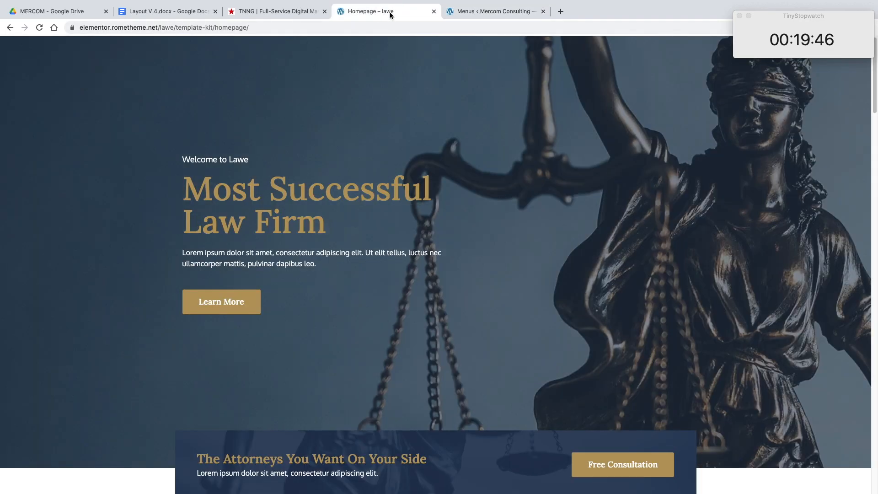
{"action": "left_click", "coordinate": [167, 13]}
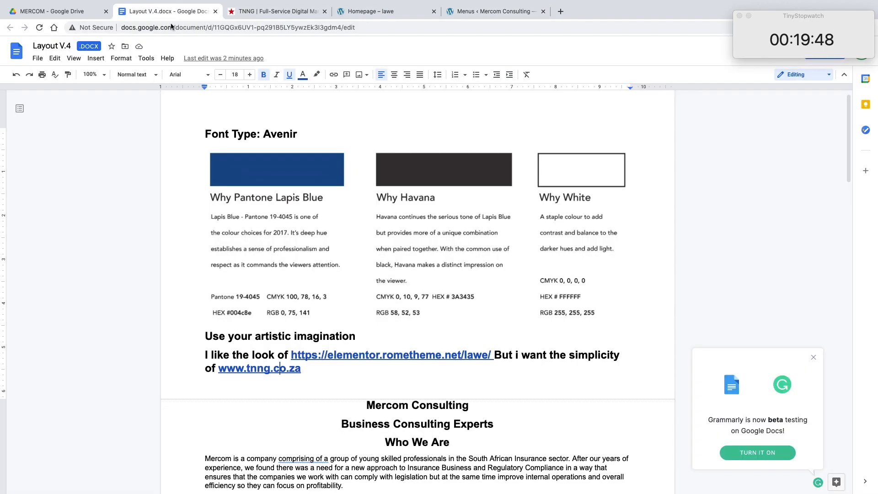
{"action": "scroll", "coordinate": [338, 204], "scroll_direction": "down", "scroll_amount": 7}
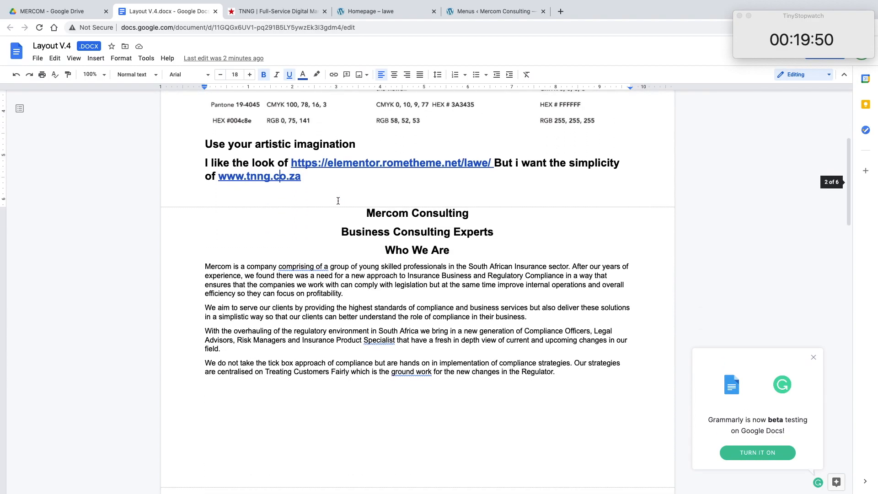
{"action": "scroll", "coordinate": [337, 202], "scroll_direction": "up", "scroll_amount": 2}
{"action": "left_click", "coordinate": [506, 192]}
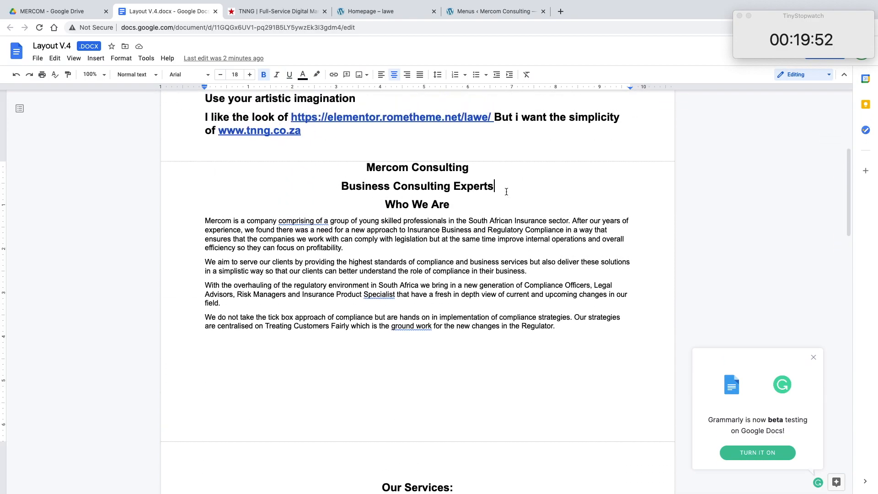
{"action": "key", "text": "Return"}
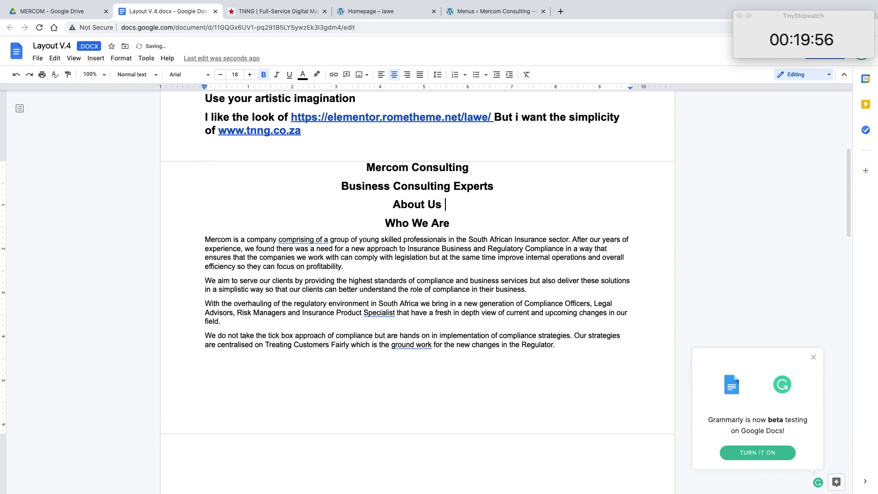
Step: Review the layout document's remaining sections, and add an "About Us" custom link with the URL #aboutus to the WordPress menu
{"action": "scroll", "coordinate": [479, 173], "scroll_direction": "down", "scroll_amount": 6}
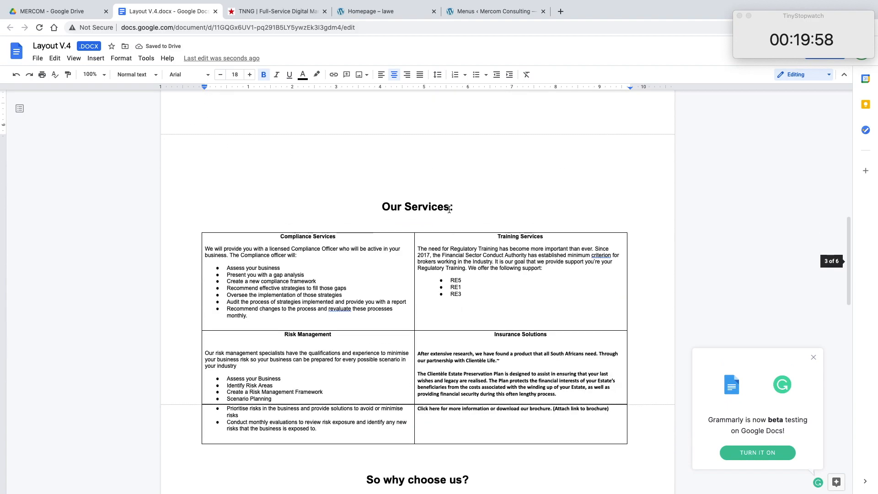
{"action": "scroll", "coordinate": [449, 208], "scroll_direction": "down", "scroll_amount": 13}
{"action": "scroll", "coordinate": [461, 211], "scroll_direction": "down", "scroll_amount": 3}
{"action": "scroll", "coordinate": [450, 177], "scroll_direction": "up", "scroll_amount": 11}
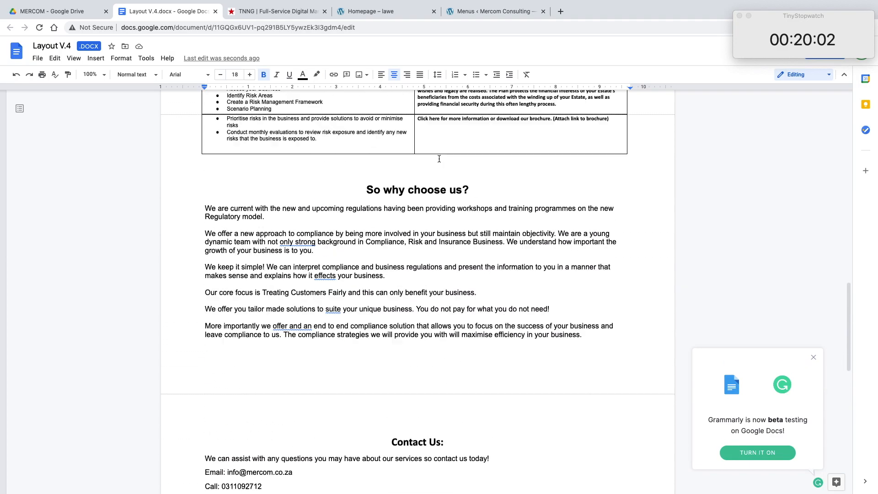
{"action": "left_click", "coordinate": [460, 13]}
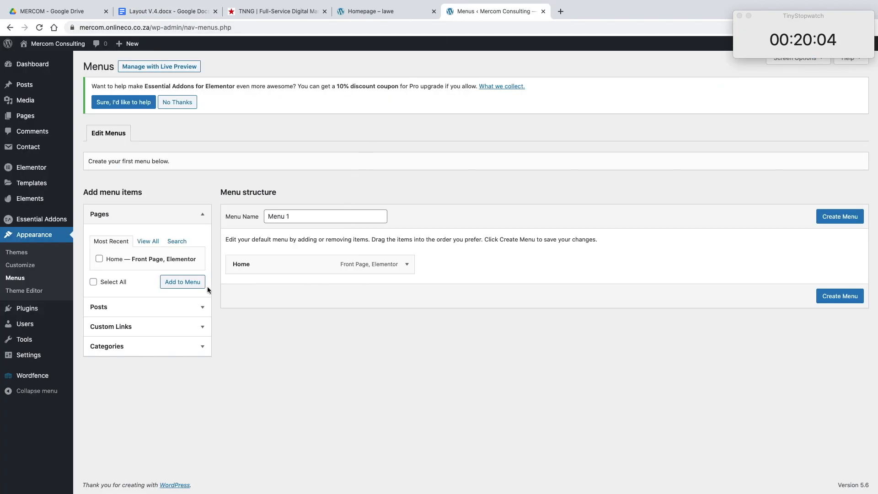
{"action": "left_click", "coordinate": [169, 328]}
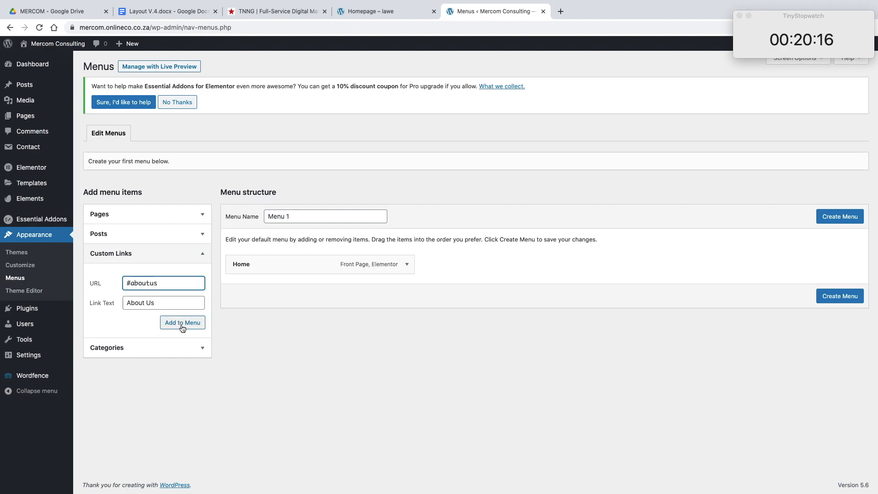
Step: Add an "Our Services" custom link with the URL #ourservices to the menu
{"action": "left_click", "coordinate": [158, 301]}
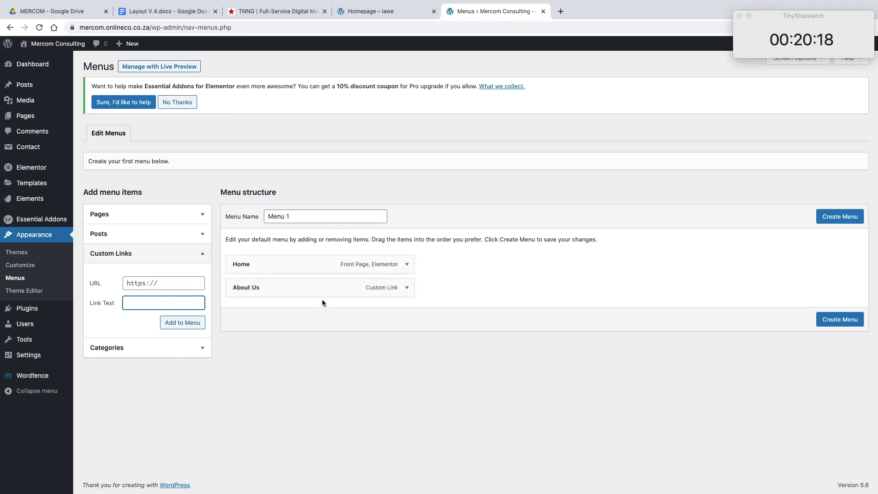
{"action": "left_click", "coordinate": [406, 292]}
{"action": "left_click", "coordinate": [406, 289]}
{"action": "type", "text": "Our Services"}
{"action": "left_click", "coordinate": [164, 283]}
{"action": "type", "text": "#outservices"}
{"action": "left_click", "coordinate": [183, 323]}
Step: Check the layout document for the next section, and add a "Why Choose Us" custom link with the URL #whyus to the menu
{"action": "left_click", "coordinate": [397, 14]}
{"action": "left_click", "coordinate": [168, 12]}
{"action": "scroll", "coordinate": [359, 128], "scroll_direction": "down", "scroll_amount": 5}
{"action": "left_click", "coordinate": [496, 12]}
{"action": "left_click", "coordinate": [164, 302]}
{"action": "type", "text": "Why Choose Us"}
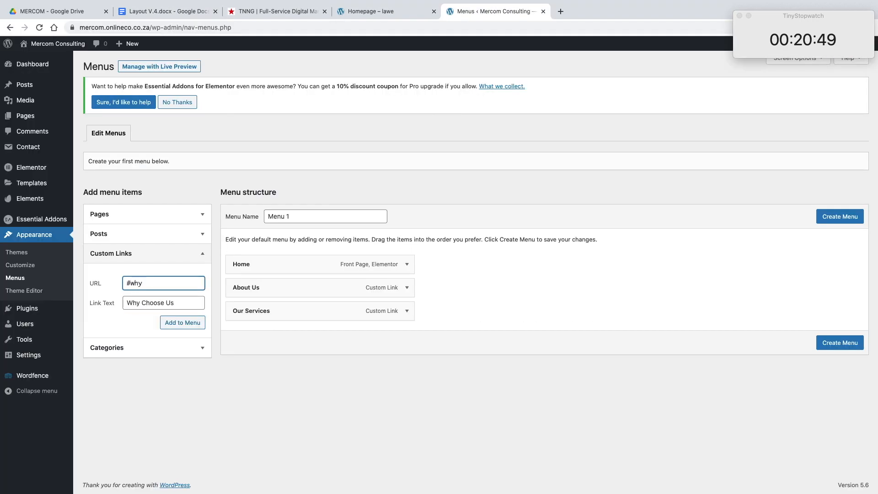
{"action": "left_click", "coordinate": [182, 322]}
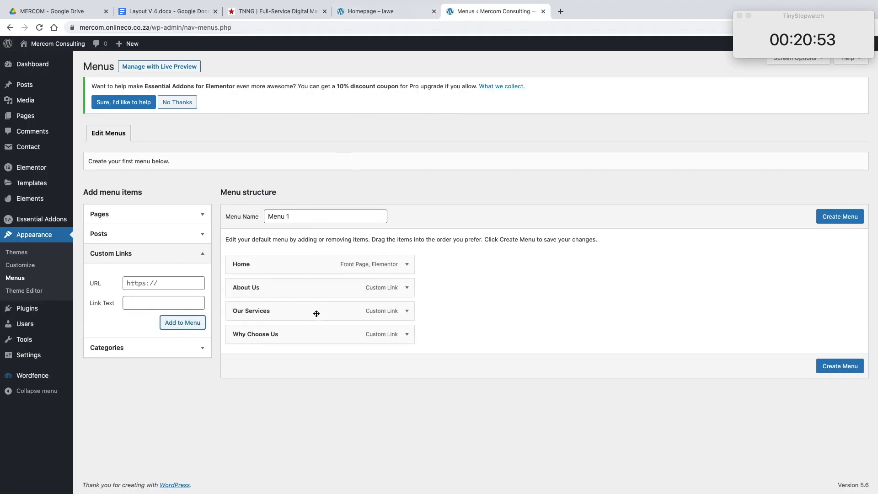
Step: Reorder the menu items to Home, Why Choose Us, About Us, Our Services
{"action": "left_click_drag", "start_coordinate": [392, 336], "coordinate": [386, 290]}
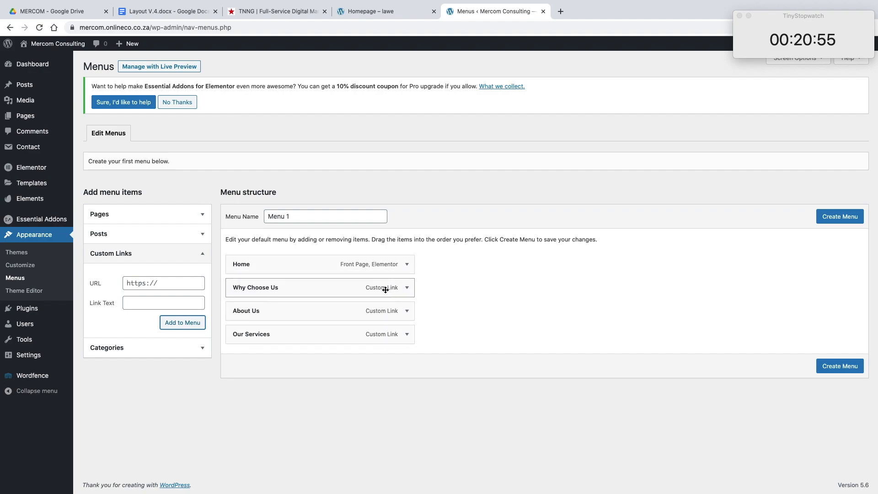
{"action": "left_click_drag", "start_coordinate": [361, 334], "coordinate": [368, 310]}
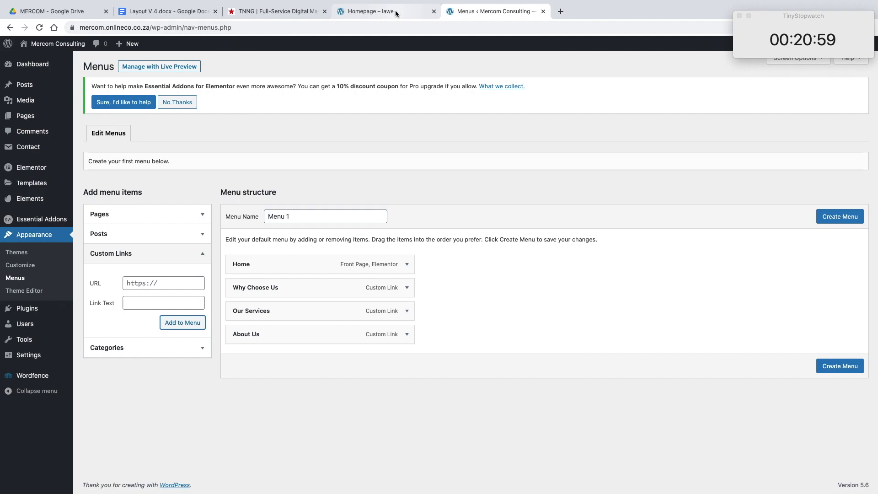
{"action": "left_click_drag", "start_coordinate": [307, 335], "coordinate": [314, 312]}
Step: Check the layout document's contact section, add a "Contact Us" custom link as the last menu item, and create Menu 1
{"action": "left_click", "coordinate": [386, 17]}
{"action": "left_click", "coordinate": [168, 12]}
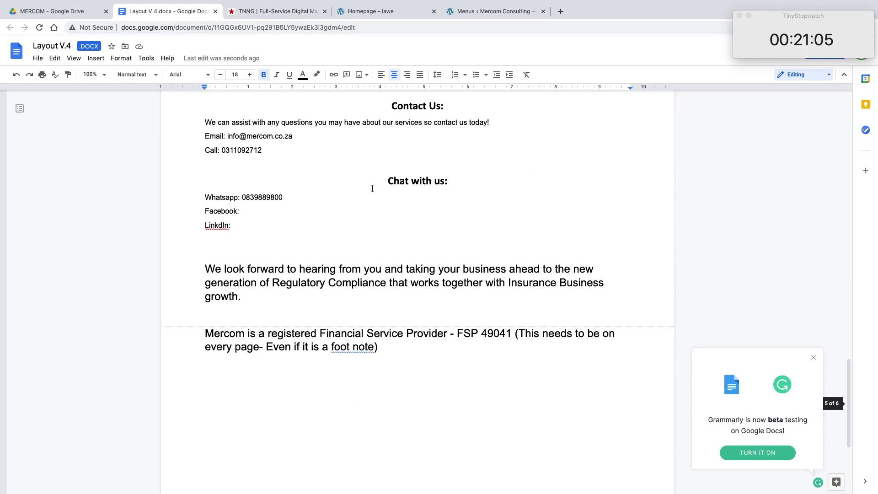
{"action": "left_click", "coordinate": [495, 12]}
{"action": "left_click", "coordinate": [163, 303]}
{"action": "type", "text": "Contact Us"}
{"action": "left_click", "coordinate": [163, 286]}
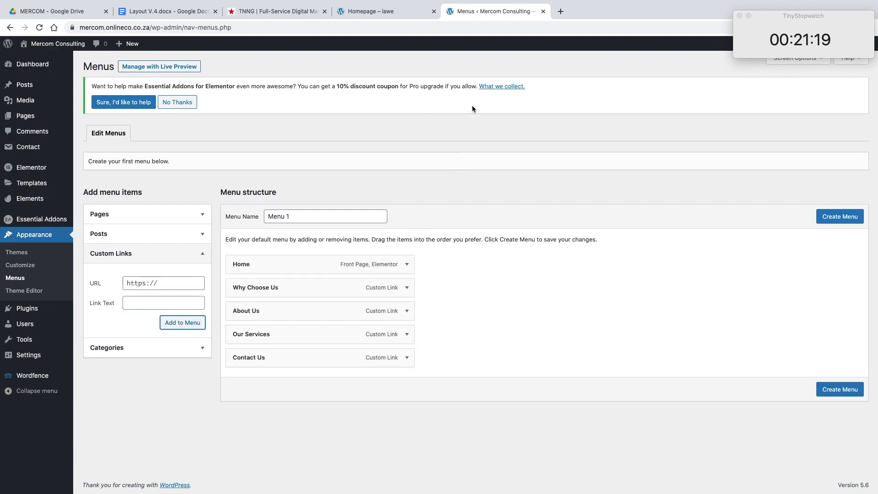
{"action": "left_click", "coordinate": [825, 390]}
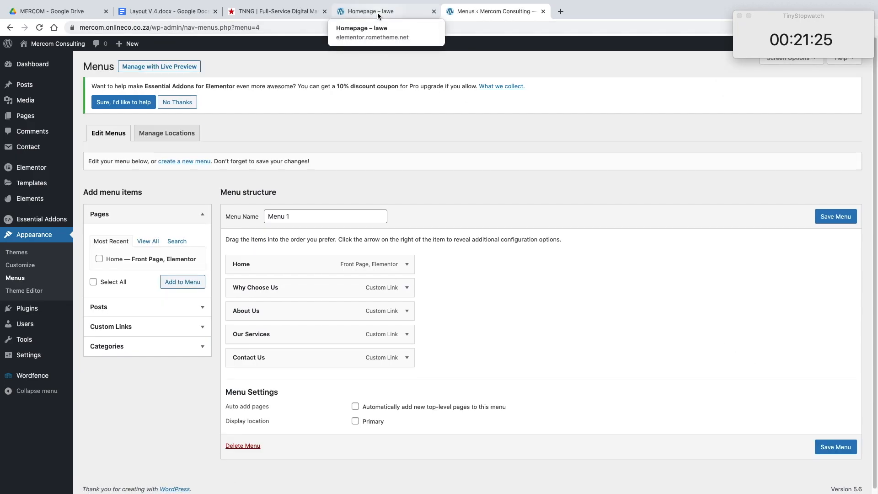
Step: Open the live homepage at mercom.onlineco.co.za and test the Our Services link in the header menu
{"action": "left_click", "coordinate": [378, 16]}
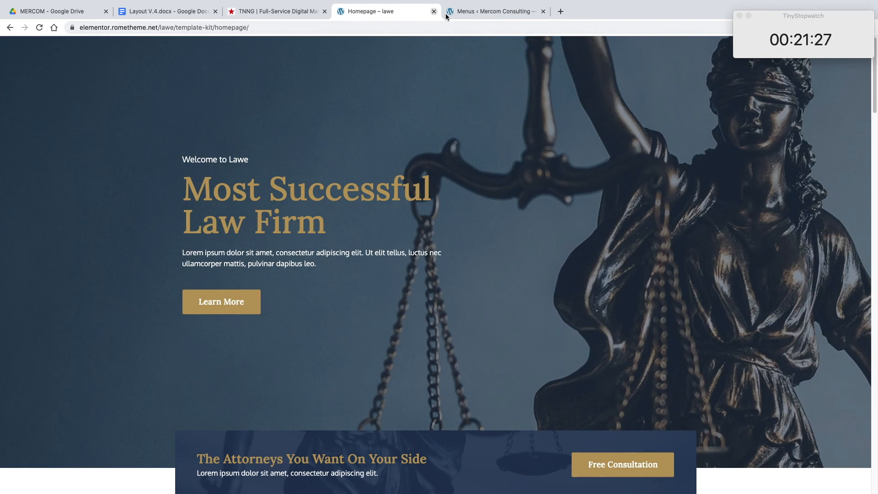
{"action": "left_click", "coordinate": [460, 14]}
{"action": "left_click", "coordinate": [231, 27]}
{"action": "left_click_drag", "start_coordinate": [171, 28], "coordinate": [404, 32]}
{"action": "key", "text": "BackSpace"}
{"action": "key", "text": "Return"}
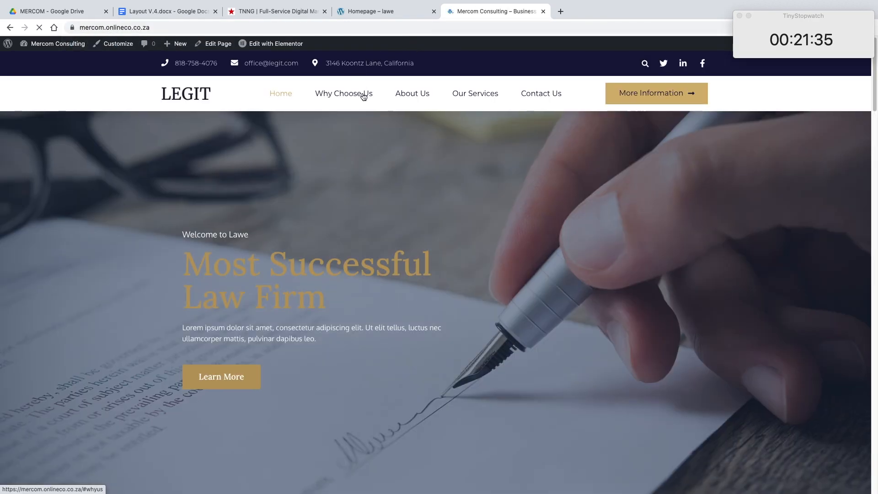
{"action": "left_click", "coordinate": [475, 98]}
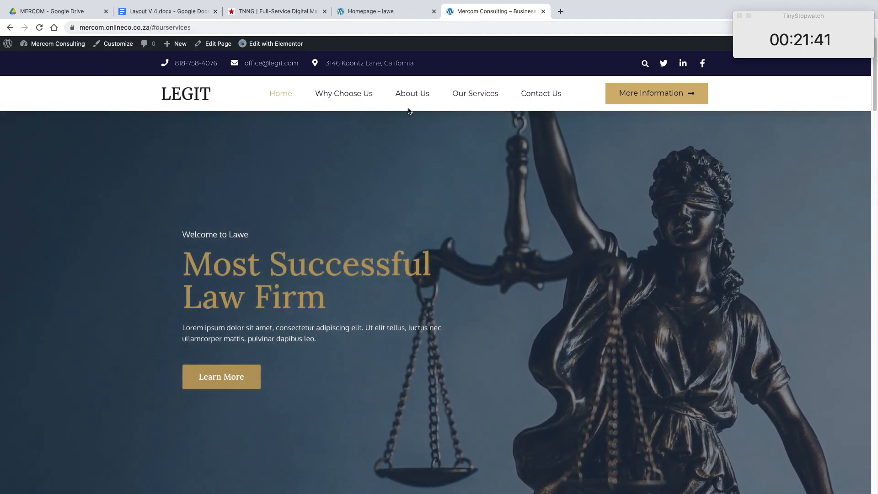
Step: Open the homepage in the Elementor editor, show the hero section's settings and dismiss the Meet Right Click tip
{"action": "left_click", "coordinate": [274, 45]}
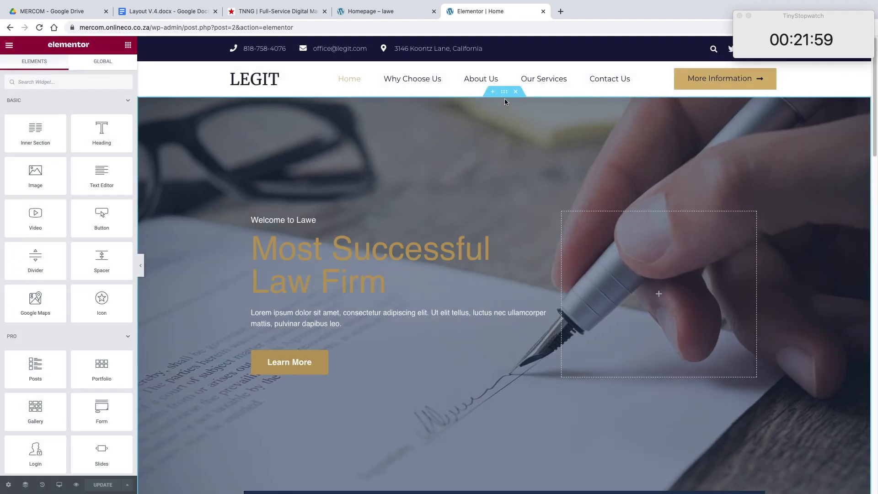
{"action": "left_click", "coordinate": [504, 91]}
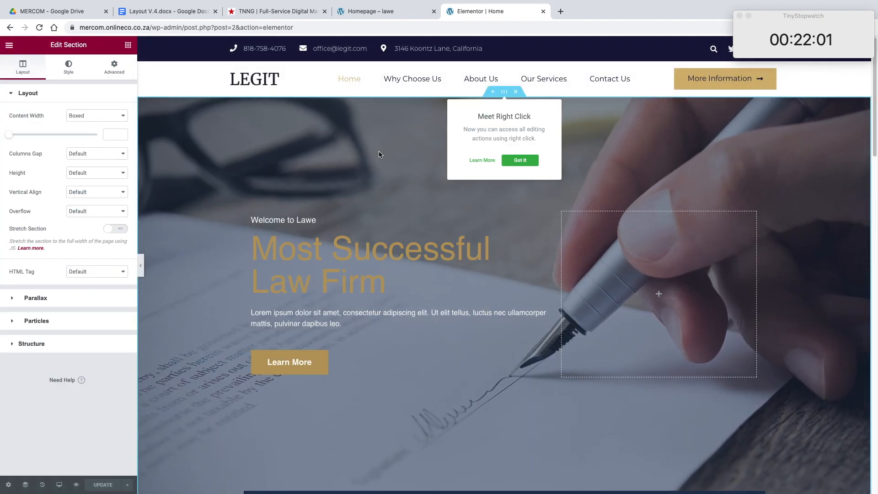
{"action": "scroll", "coordinate": [378, 154], "scroll_direction": "down", "scroll_amount": 3}
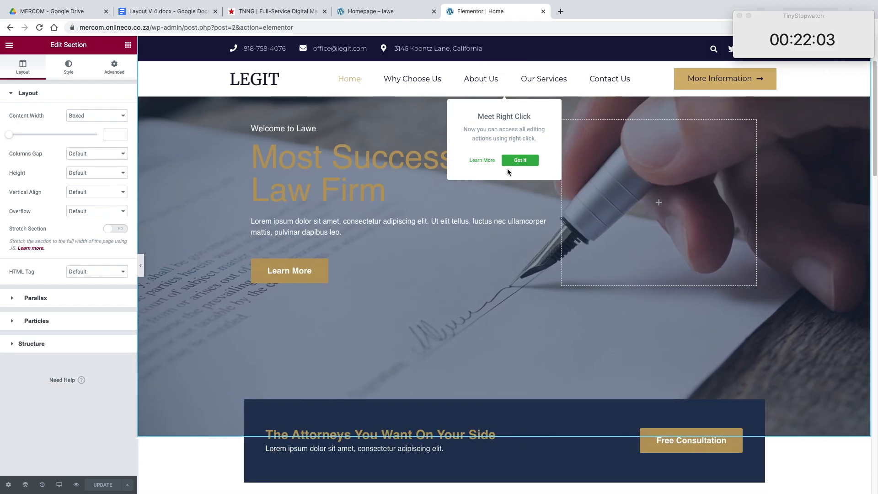
{"action": "left_click", "coordinate": [520, 161]}
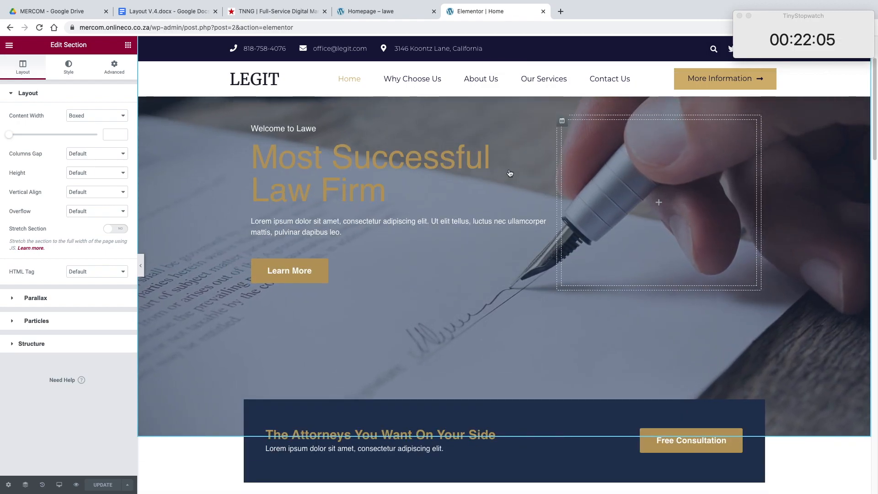
Step: Look through the homepage's sections for the one matching Our Services, and open the Legal Practice Areas section for editing
{"action": "scroll", "coordinate": [518, 167], "scroll_direction": "down", "scroll_amount": 10}
{"action": "scroll", "coordinate": [556, 196], "scroll_direction": "down", "scroll_amount": 10}
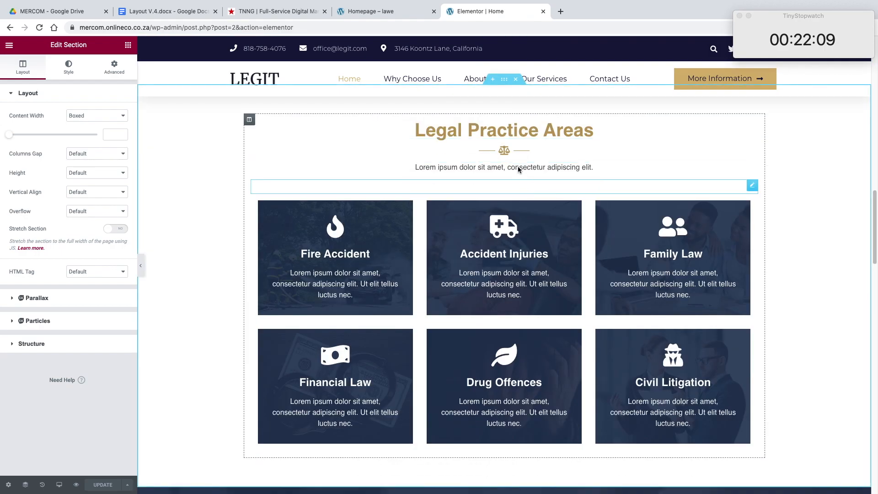
{"action": "scroll", "coordinate": [501, 98], "scroll_direction": "up", "scroll_amount": 10}
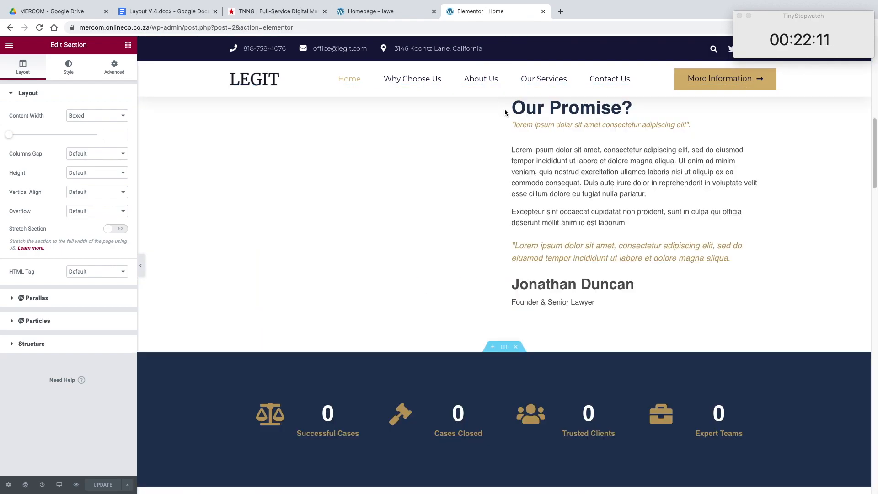
{"action": "scroll", "coordinate": [505, 135], "scroll_direction": "up", "scroll_amount": 9}
{"action": "scroll", "coordinate": [505, 135], "scroll_direction": "down", "scroll_amount": 2}
{"action": "scroll", "coordinate": [505, 137], "scroll_direction": "down", "scroll_amount": 7}
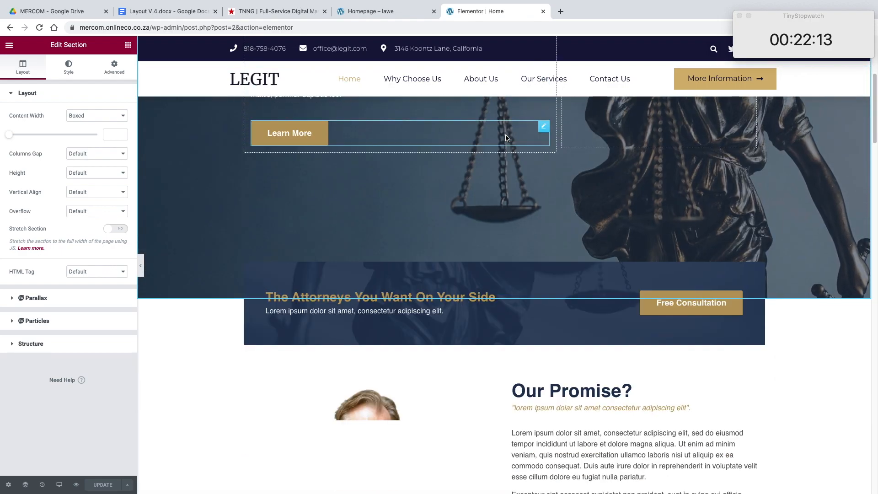
{"action": "scroll", "coordinate": [505, 135], "scroll_direction": "down", "scroll_amount": 4}
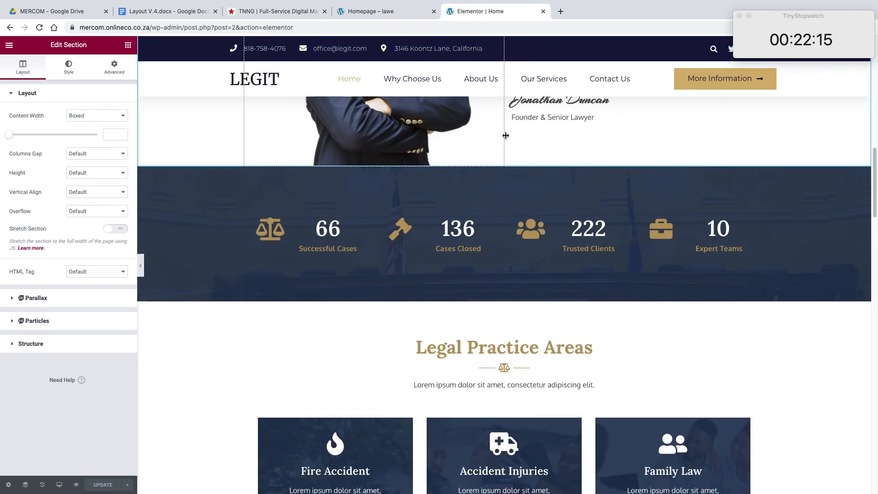
{"action": "scroll", "coordinate": [505, 137], "scroll_direction": "up", "scroll_amount": 2}
{"action": "scroll", "coordinate": [505, 138], "scroll_direction": "down", "scroll_amount": 10}
{"action": "scroll", "coordinate": [506, 137], "scroll_direction": "up", "scroll_amount": 4}
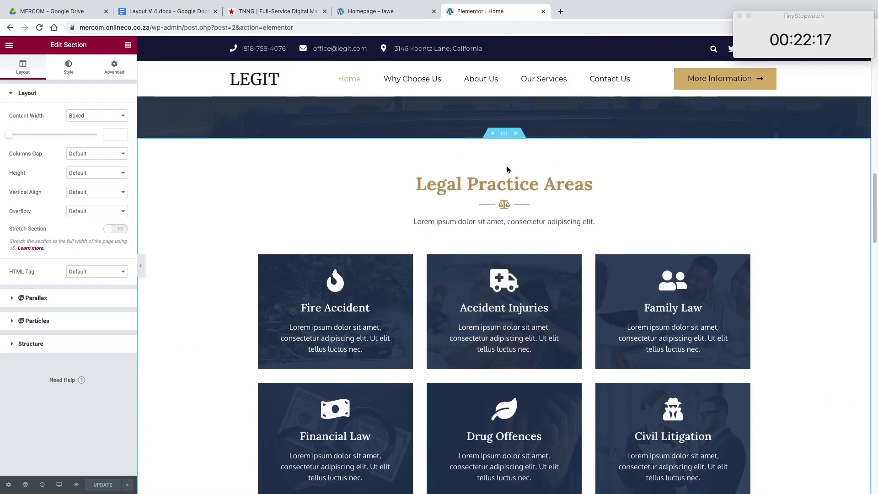
{"action": "right_click", "coordinate": [503, 139]}
{"action": "left_click", "coordinate": [520, 199]}
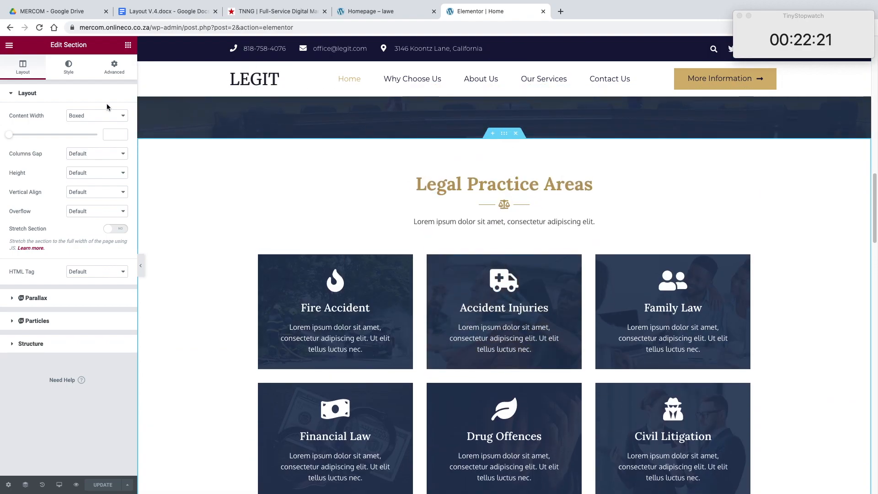
Step: Set the Legal Practice Areas section's CSS ID to ourservices, update the page, and test the Our Services menu link
{"action": "left_click", "coordinate": [114, 68]}
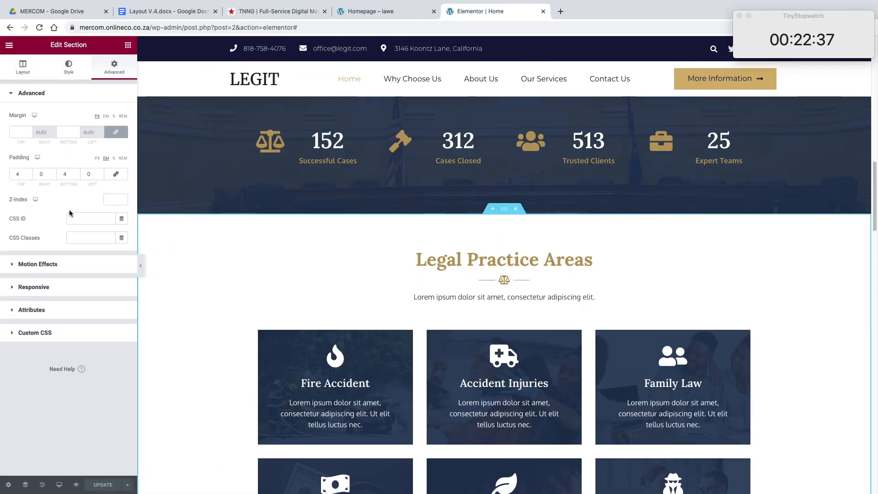
{"action": "left_click", "coordinate": [72, 219]}
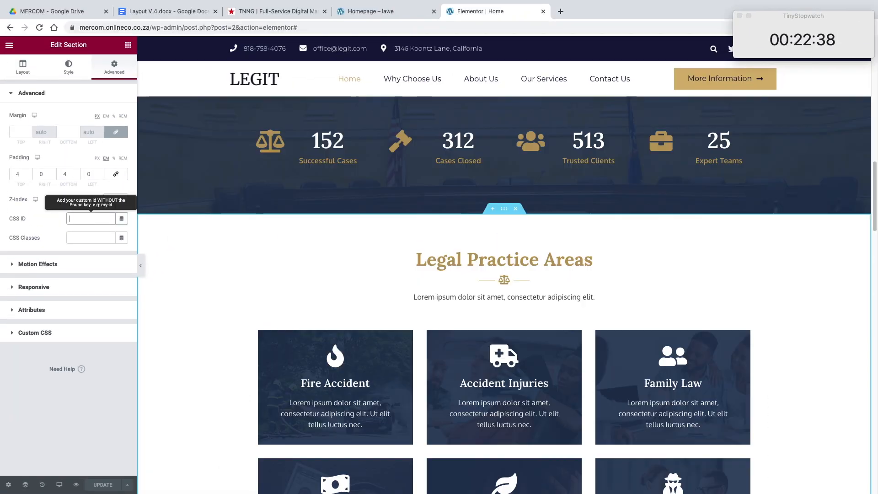
{"action": "type", "text": "ourservices"}
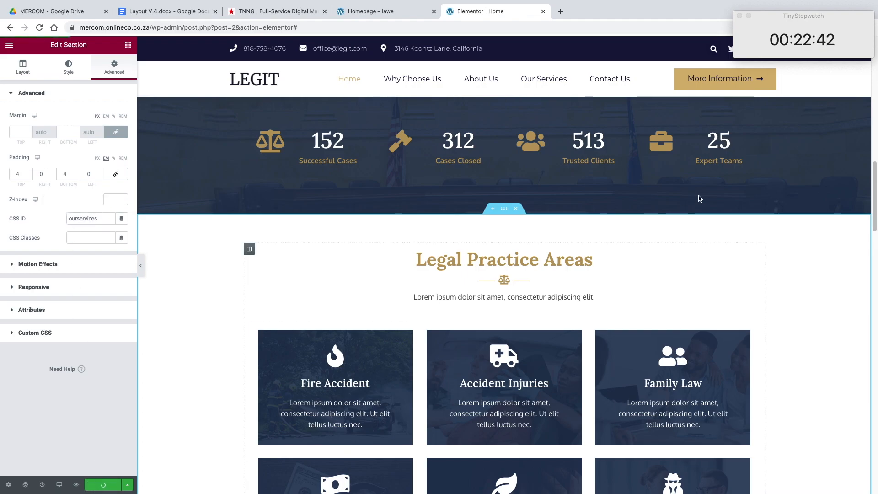
{"action": "scroll", "coordinate": [560, 91], "scroll_direction": "up", "scroll_amount": 10}
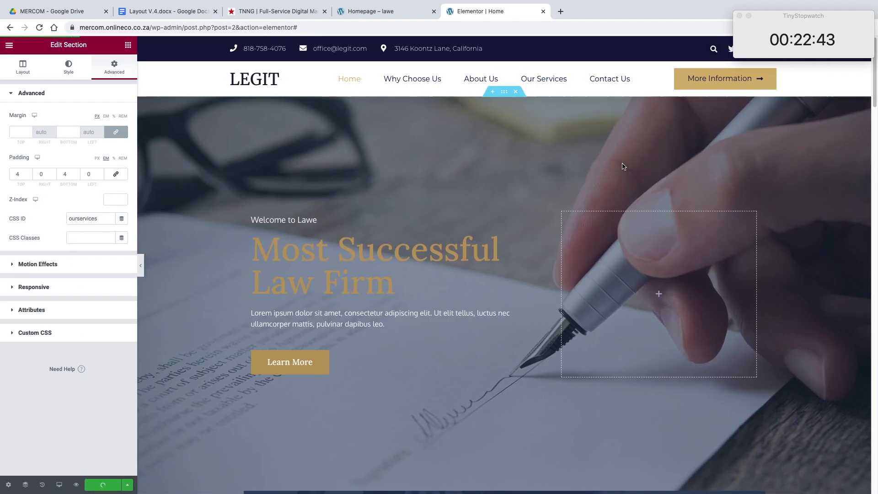
{"action": "left_click", "coordinate": [543, 80]}
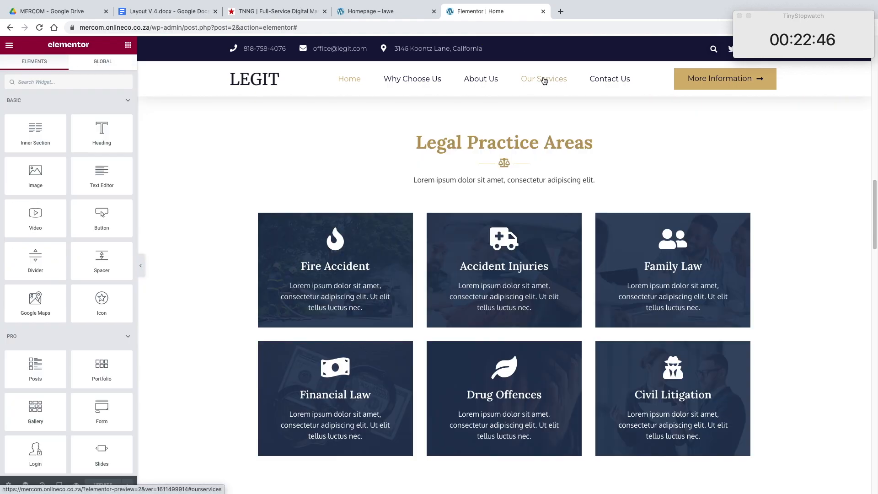
Step: Test the Our Services menu link again from higher up on the homepage
{"action": "scroll", "coordinate": [557, 165], "scroll_direction": "up", "scroll_amount": 15}
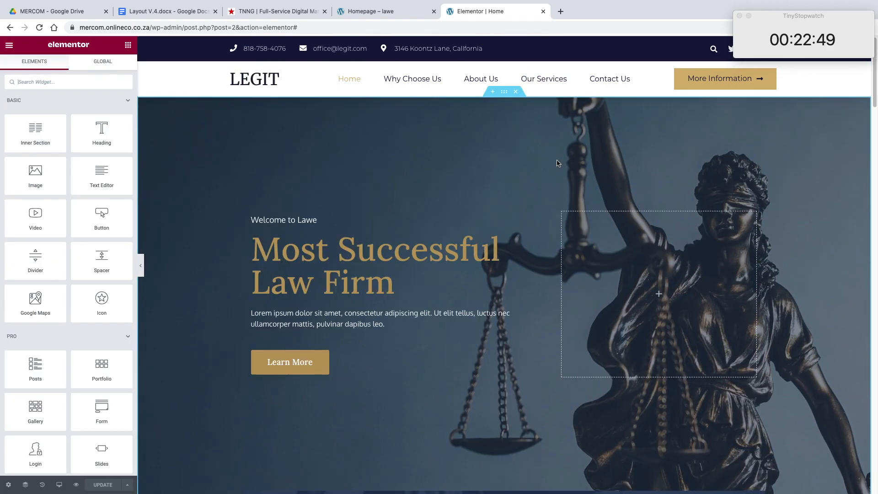
{"action": "left_click", "coordinate": [544, 82]}
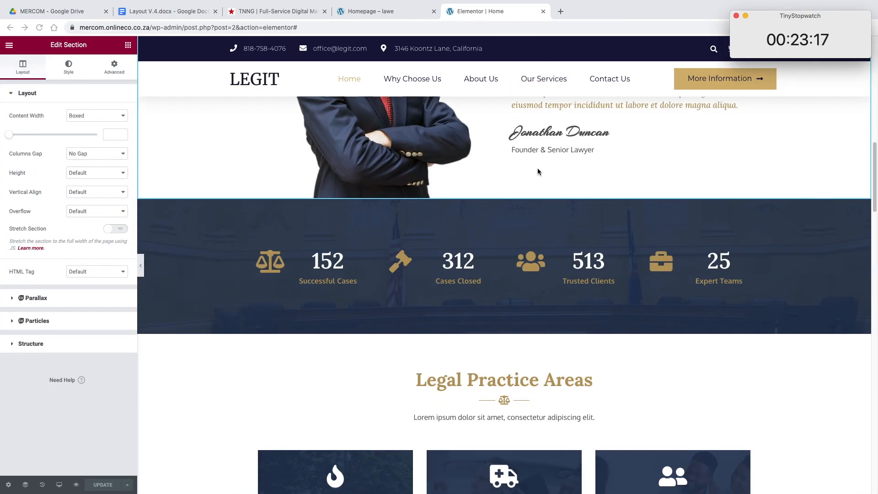
{"action": "scroll", "coordinate": [537, 168], "scroll_direction": "down", "scroll_amount": 15}
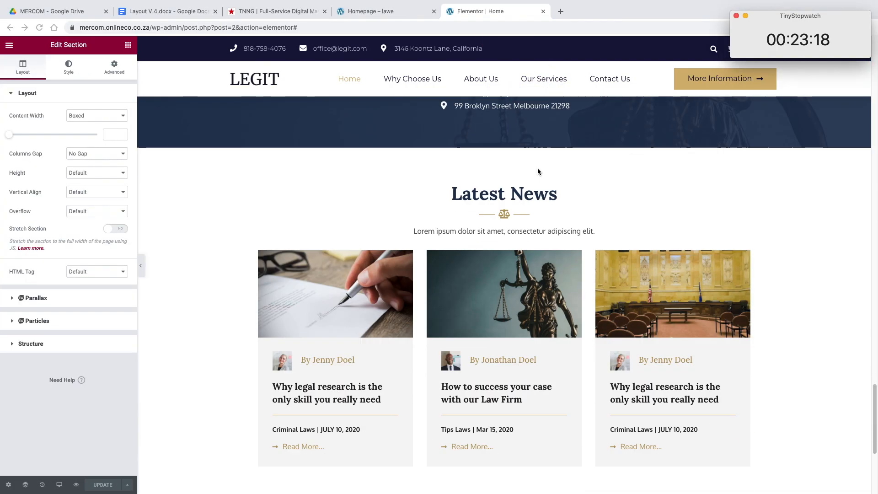
{"action": "scroll", "coordinate": [537, 169], "scroll_direction": "down", "scroll_amount": 5}
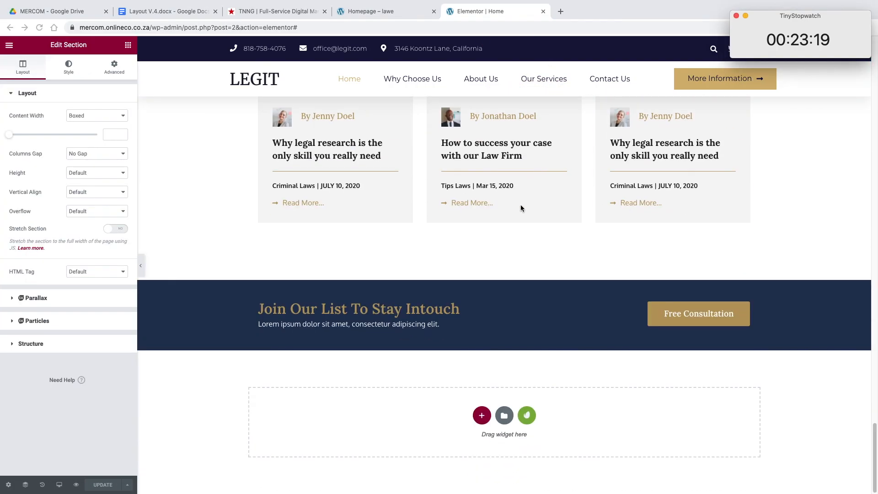
{"action": "left_click", "coordinate": [505, 420]}
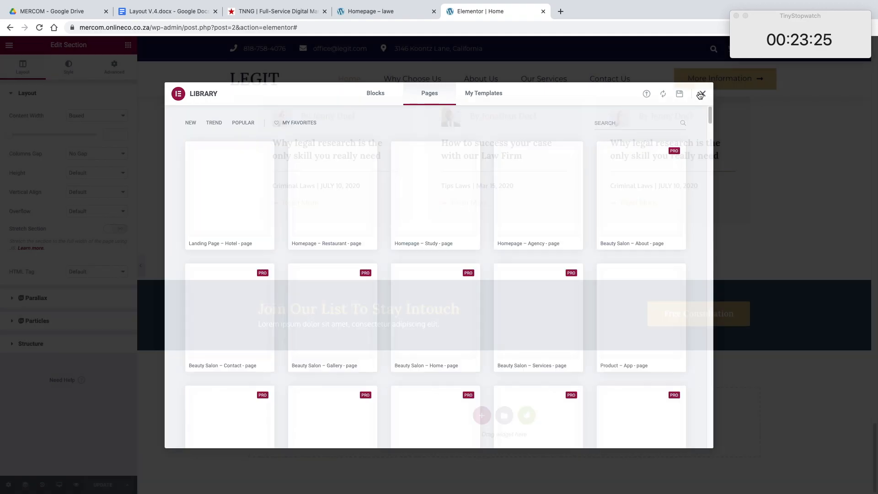
{"action": "left_click", "coordinate": [701, 93]}
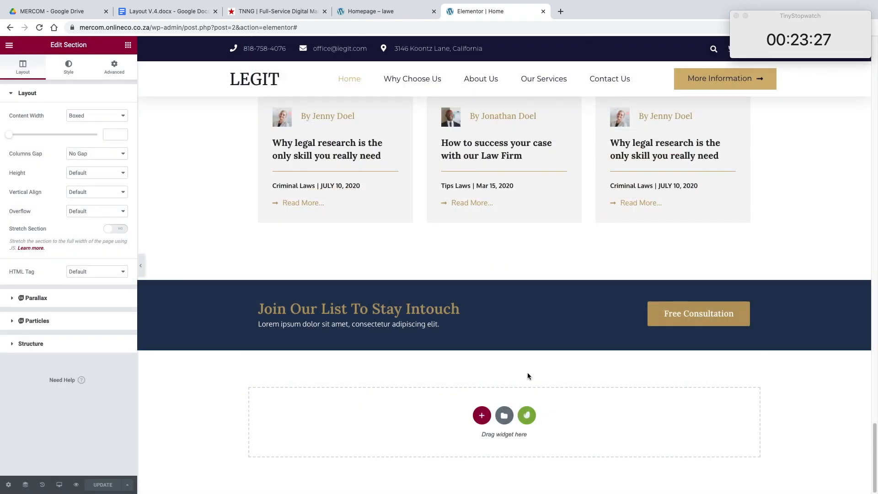
Step: Find Add New Template through the Elementor Finder and create an unnamed template of type Footer
{"action": "key", "text": "super+e"}
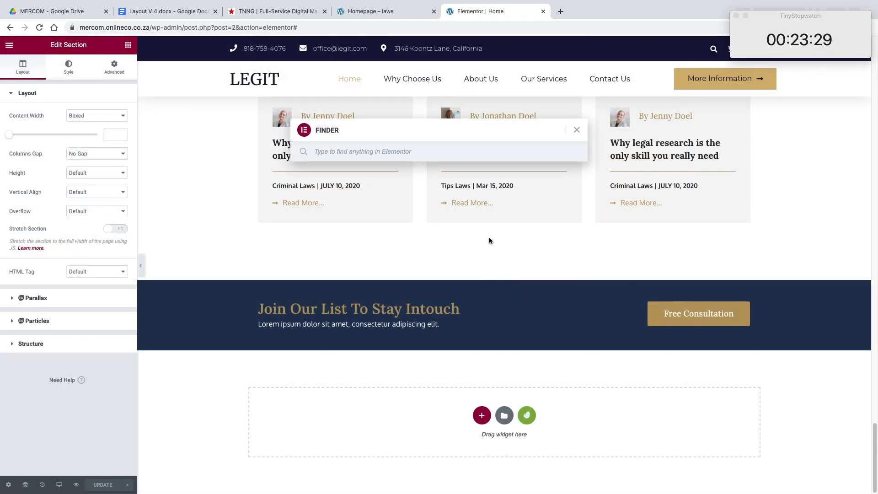
{"action": "type", "text": "tema"}
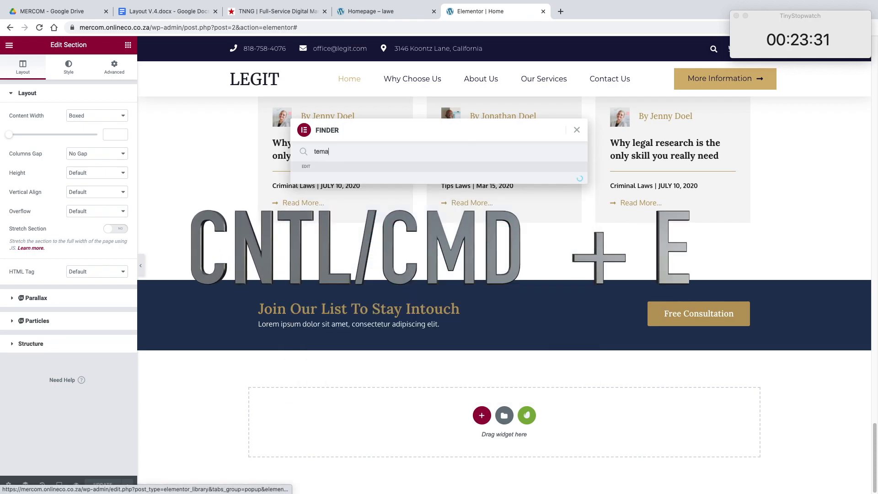
{"action": "key", "text": "BackSpace"}
{"action": "type", "text": "p"}
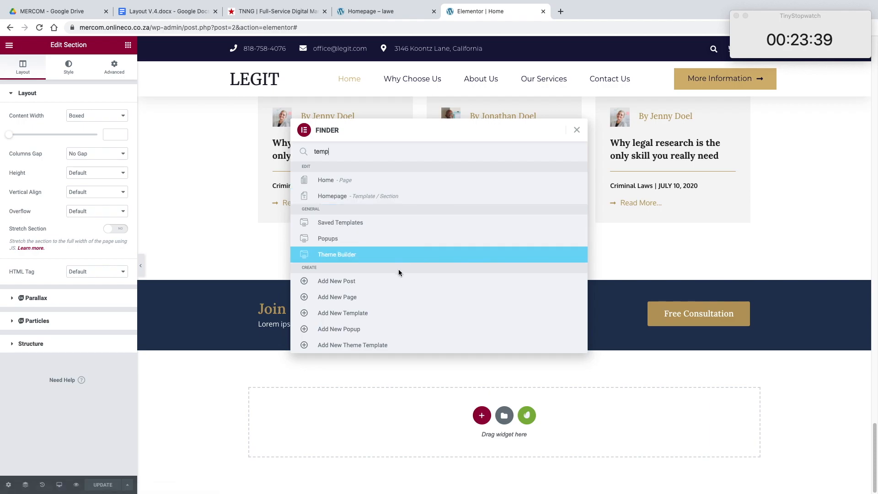
{"action": "left_click", "coordinate": [389, 315]}
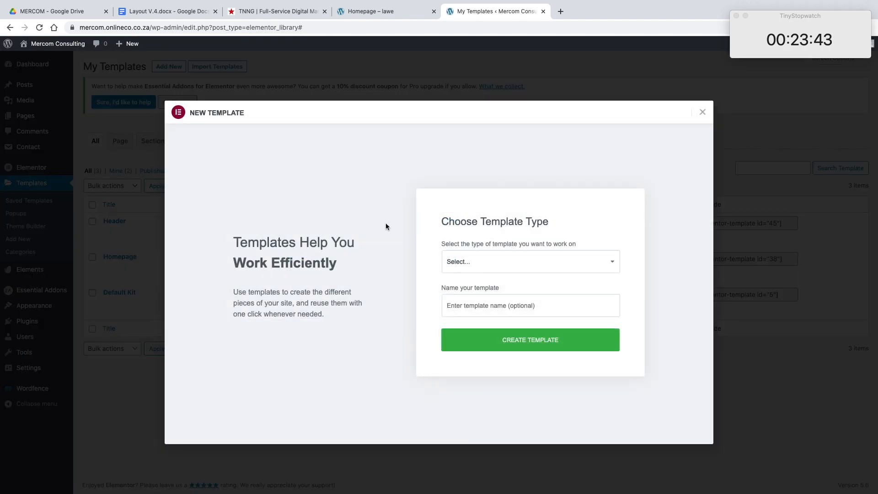
{"action": "left_click", "coordinate": [466, 265]}
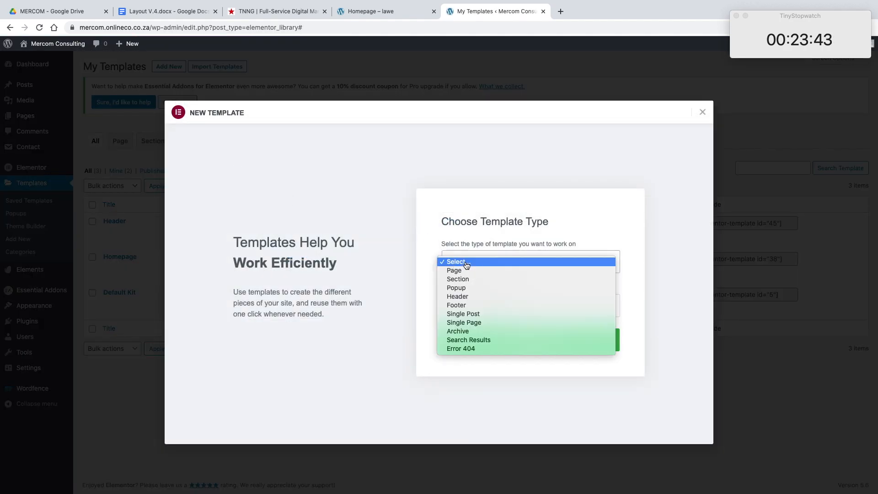
{"action": "left_click", "coordinate": [463, 304]}
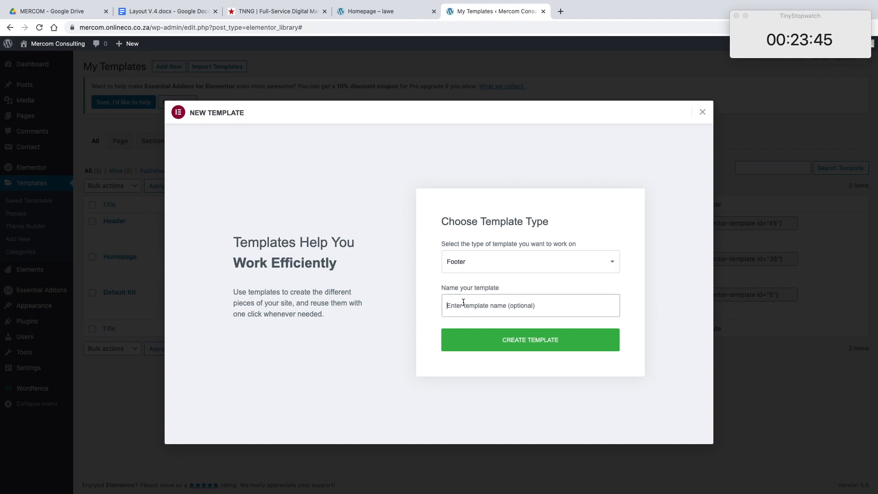
{"action": "key", "text": "Return"}
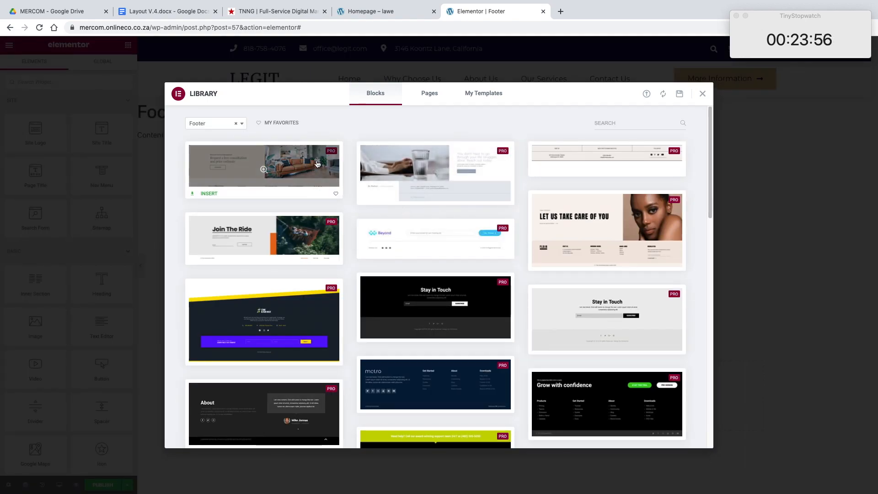
Step: Look through the library's footer blocks, examine the footer of the TNNG website for reference, and return to the Footer template
{"action": "scroll", "coordinate": [522, 219], "scroll_direction": "down", "scroll_amount": 3}
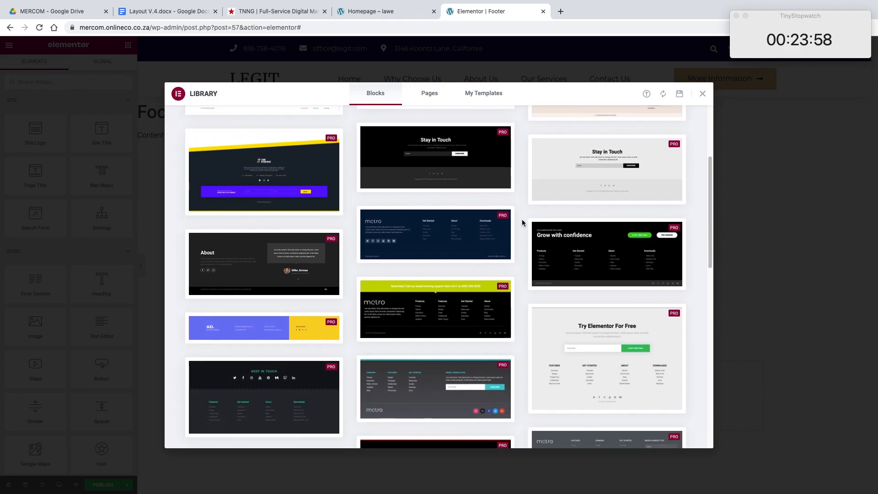
{"action": "scroll", "coordinate": [522, 219], "scroll_direction": "down", "scroll_amount": 1}
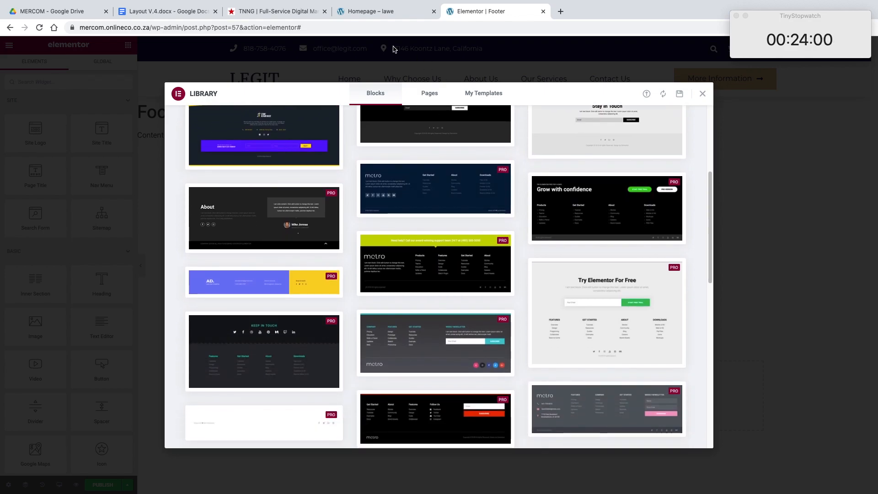
{"action": "left_click", "coordinate": [285, 10]}
{"action": "scroll", "coordinate": [478, 126], "scroll_direction": "down", "scroll_amount": 10}
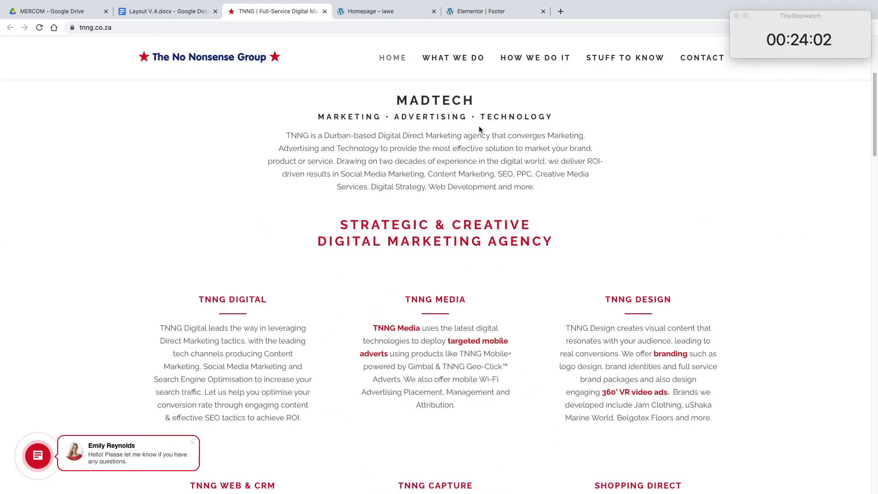
{"action": "scroll", "coordinate": [478, 125], "scroll_direction": "down", "scroll_amount": 20}
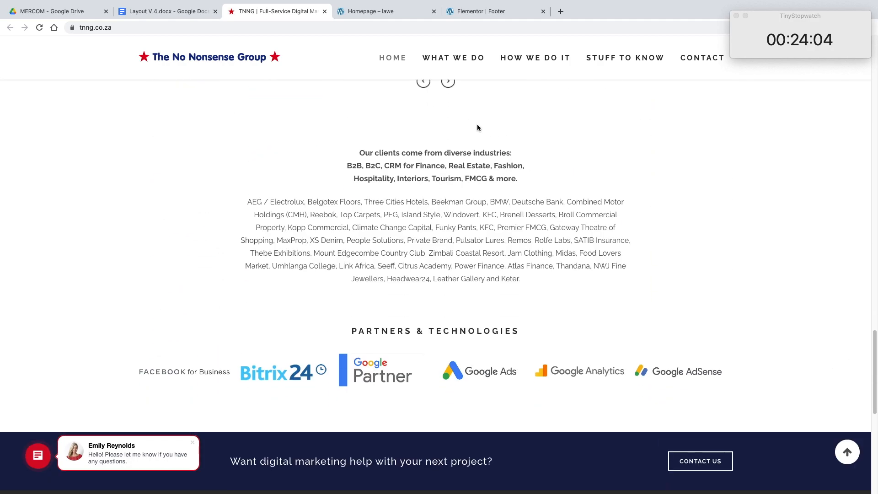
{"action": "scroll", "coordinate": [478, 128], "scroll_direction": "down", "scroll_amount": 2}
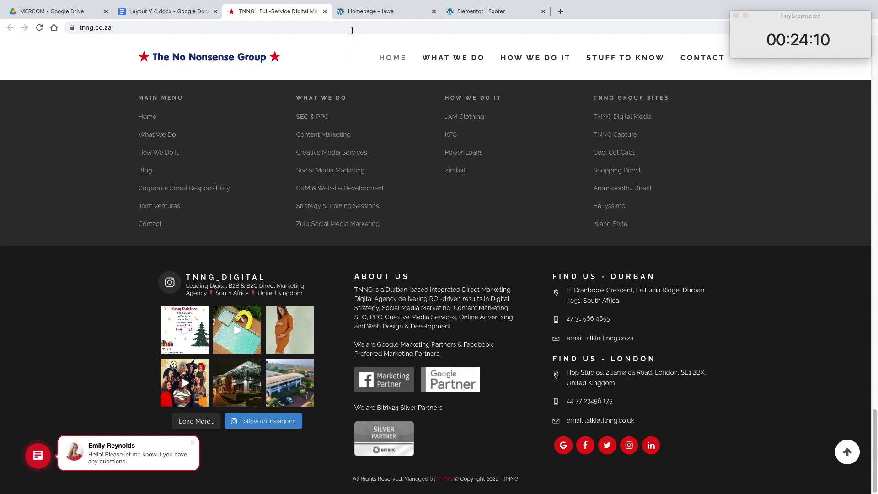
{"action": "left_click", "coordinate": [360, 17]}
{"action": "left_click", "coordinate": [471, 16]}
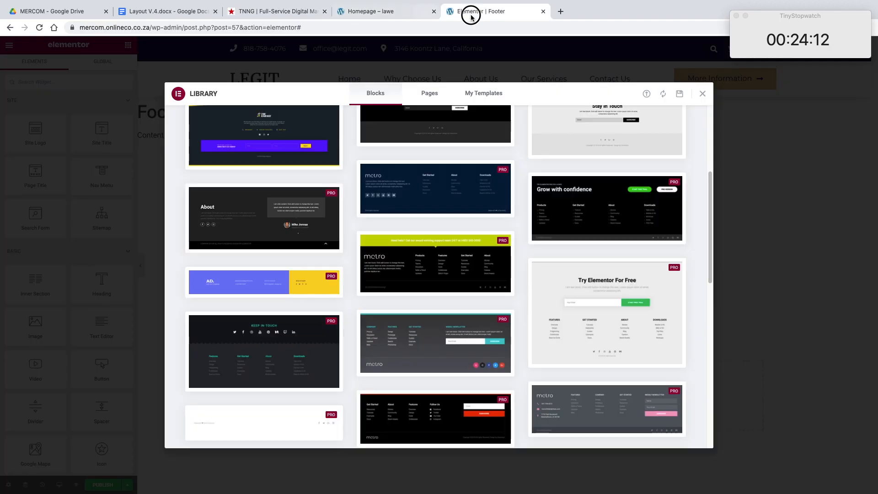
Step: Compare the available footer blocks and insert the dark navy Metro block with Get Started, About and Downloads columns
{"action": "scroll", "coordinate": [439, 192], "scroll_direction": "up", "scroll_amount": 2}
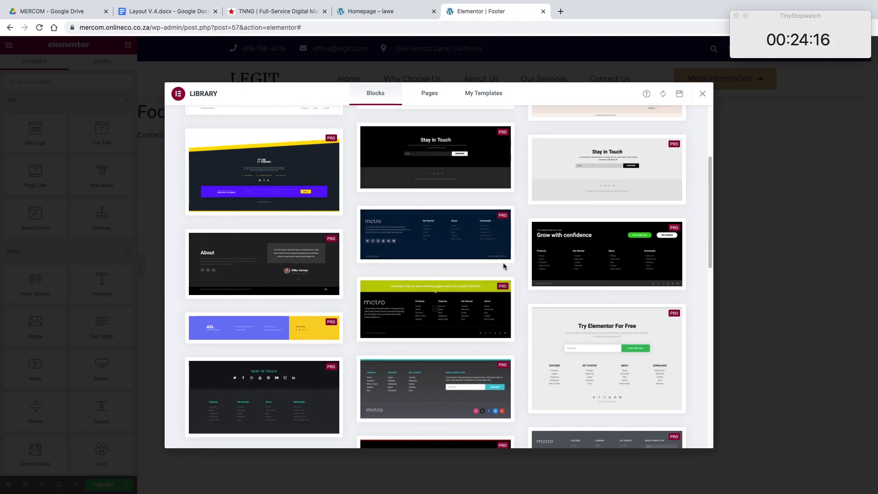
{"action": "scroll", "coordinate": [506, 269], "scroll_direction": "down", "scroll_amount": 4}
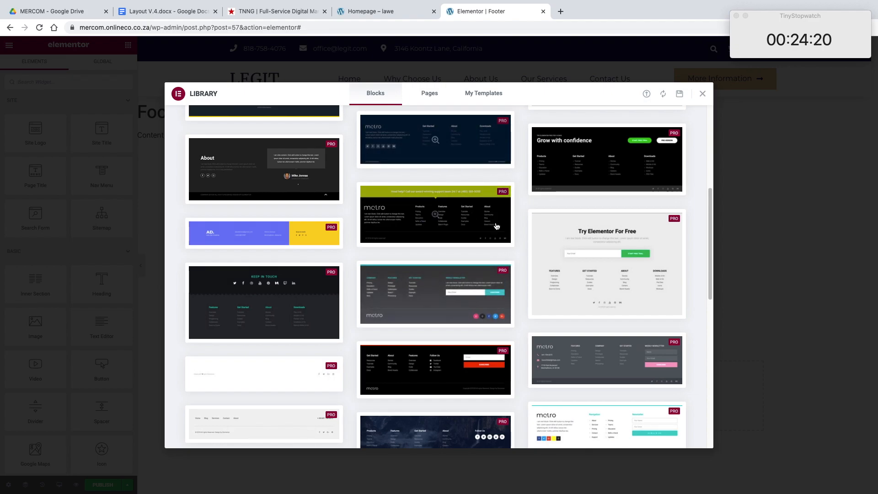
{"action": "scroll", "coordinate": [500, 273], "scroll_direction": "down", "scroll_amount": 15}
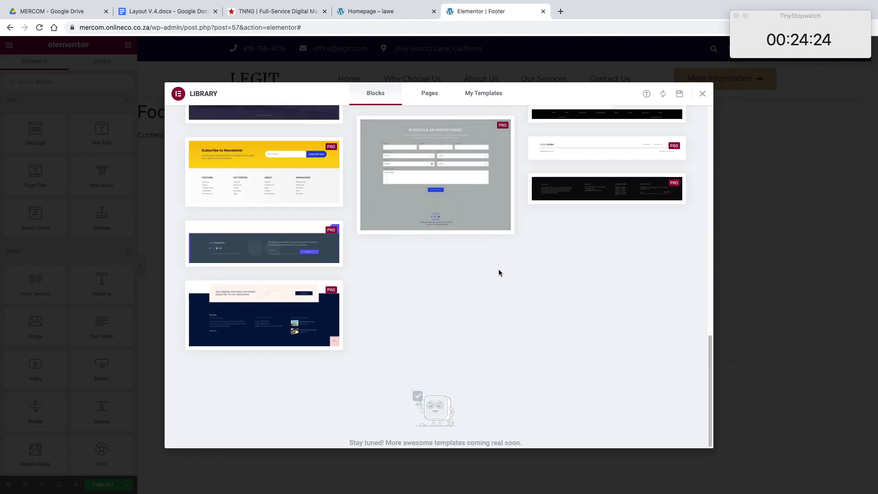
{"action": "scroll", "coordinate": [523, 275], "scroll_direction": "up", "scroll_amount": 10}
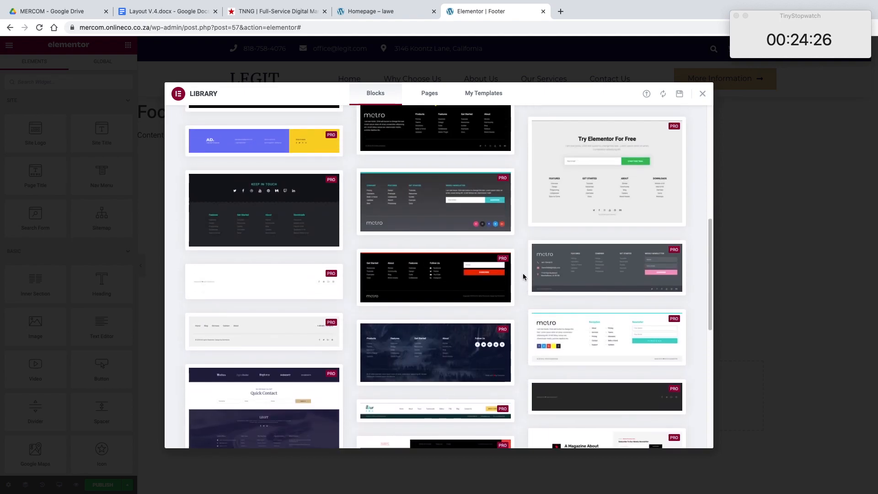
{"action": "scroll", "coordinate": [523, 277], "scroll_direction": "up", "scroll_amount": 3}
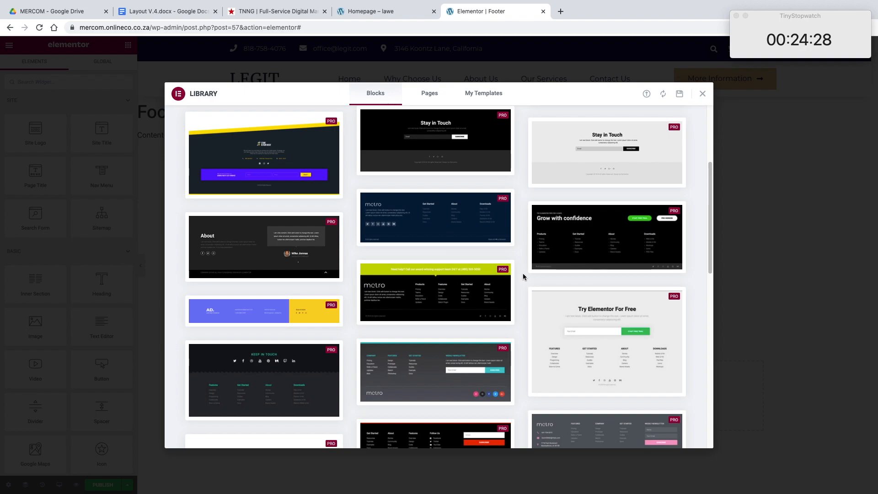
{"action": "mouse_move", "coordinate": [439, 231]}
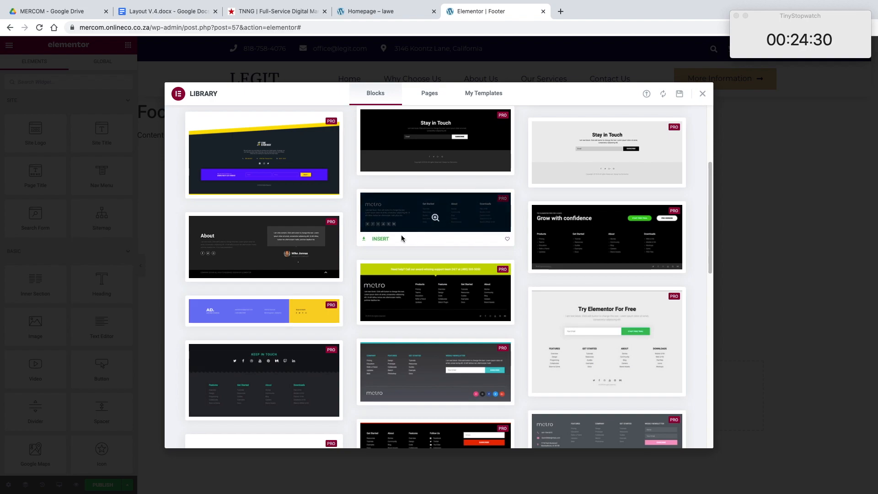
{"action": "left_click", "coordinate": [378, 240]}
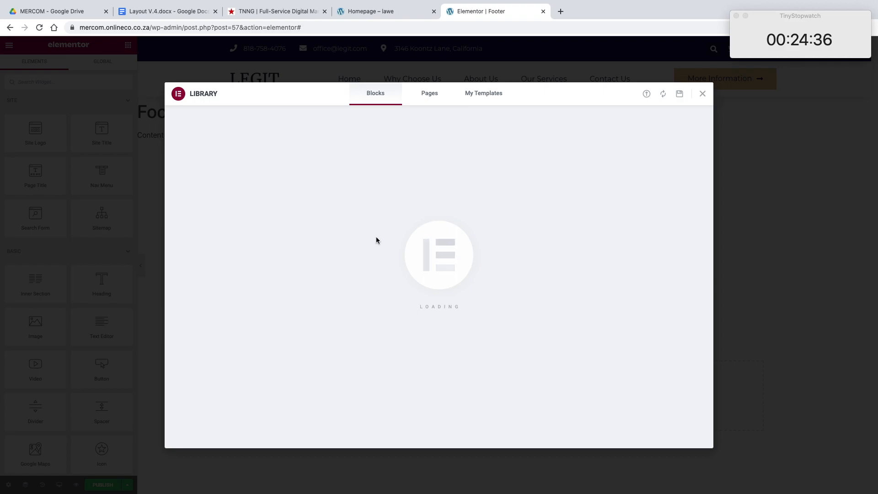
Step: Review the inserted footer and publish the template with a display condition added
{"action": "scroll", "coordinate": [483, 236], "scroll_direction": "down", "scroll_amount": 4}
{"action": "scroll", "coordinate": [483, 236], "scroll_direction": "up", "scroll_amount": 4}
{"action": "scroll", "coordinate": [512, 255], "scroll_direction": "down", "scroll_amount": 3}
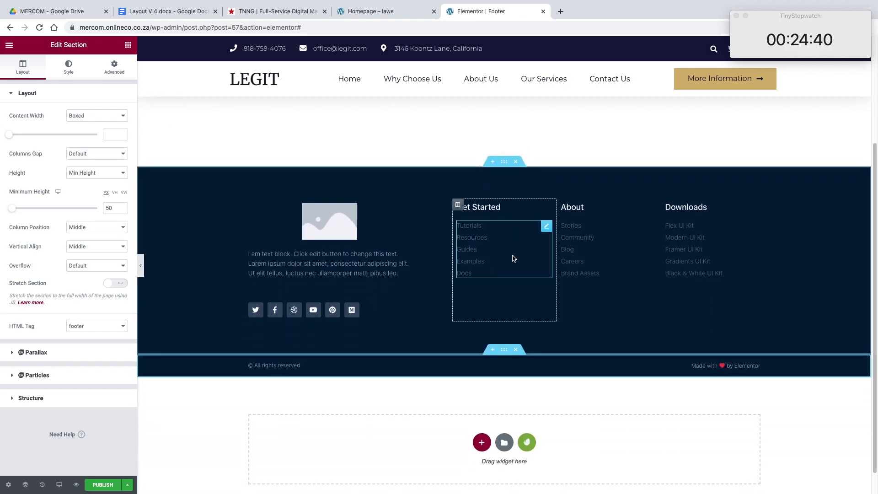
{"action": "scroll", "coordinate": [512, 256], "scroll_direction": "up", "scroll_amount": 3}
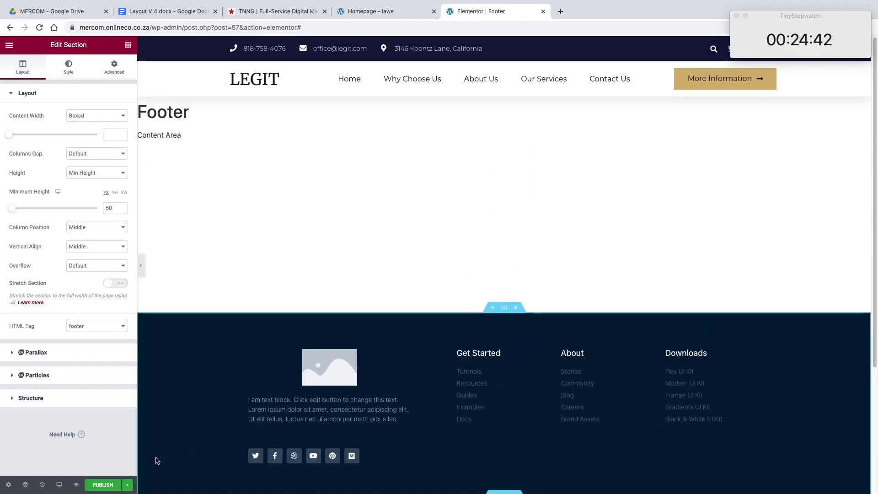
{"action": "left_click", "coordinate": [120, 481]}
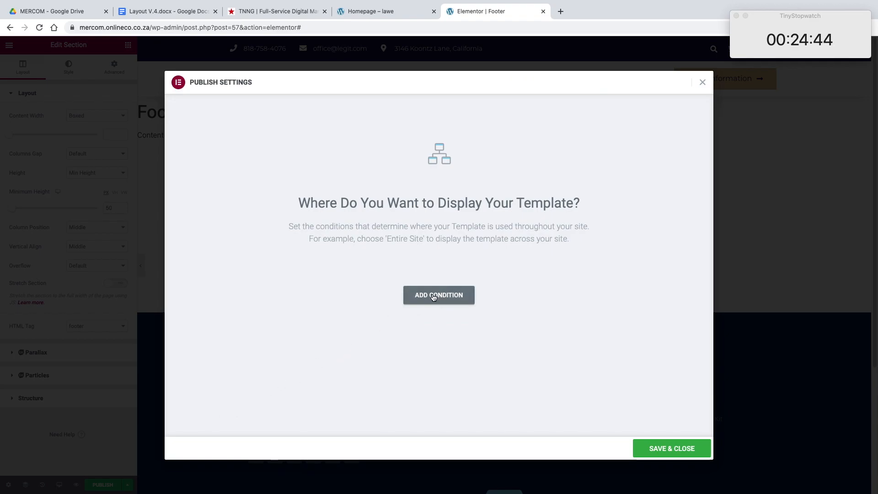
{"action": "left_click", "coordinate": [434, 296]}
{"action": "left_click", "coordinate": [671, 447]}
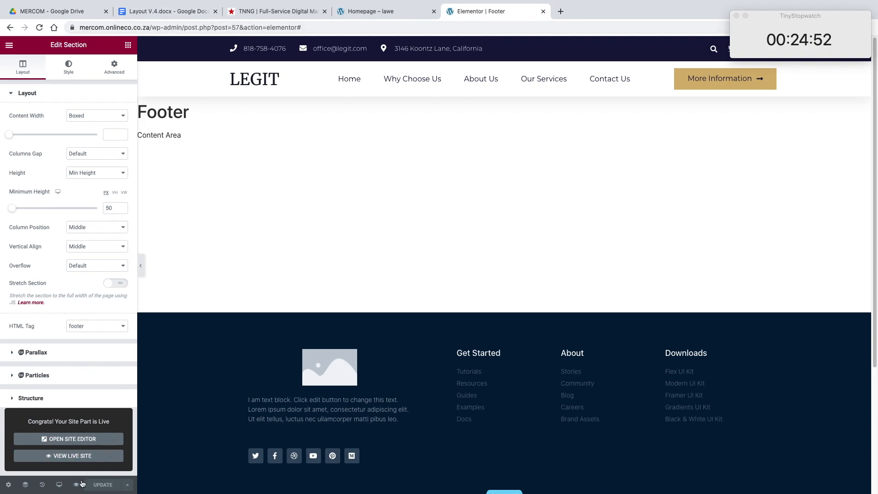
Step: Preview the footer template in a new browser tab and open the live homepage at mercom.onlineco.co.za from there
{"action": "mouse_move", "coordinate": [76, 484]}
{"action": "left_click", "coordinate": [91, 469]}
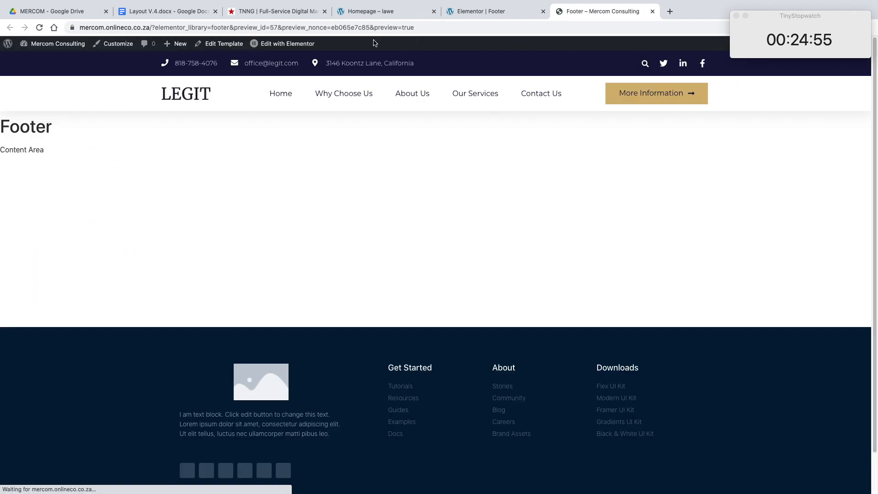
{"action": "left_click_drag", "start_coordinate": [443, 27], "coordinate": [153, 28]}
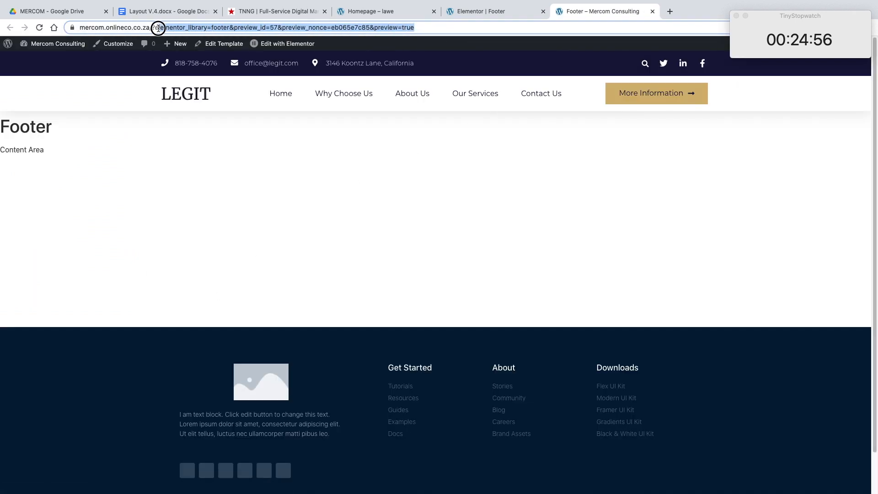
{"action": "key", "text": "BackSpace"}
{"action": "key", "text": "Return"}
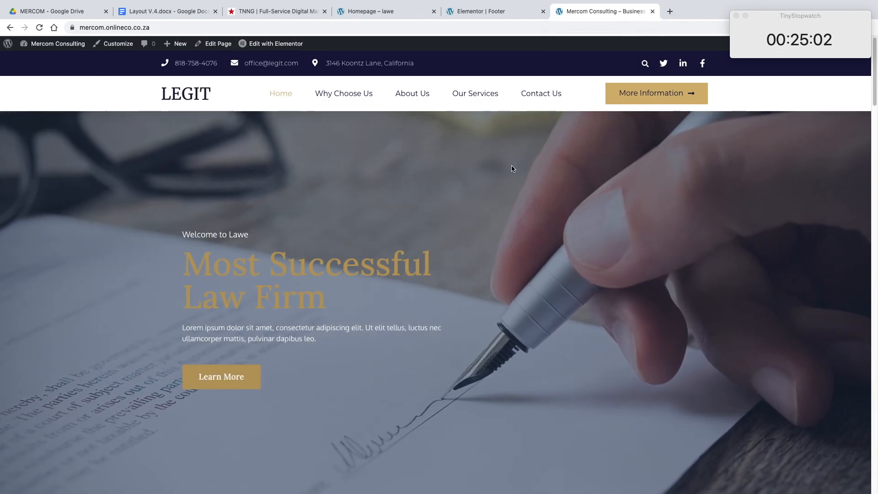
Step: Examine the live homepage down to the footer, and check the header menu while moving through the page
{"action": "scroll", "coordinate": [510, 170], "scroll_direction": "down", "scroll_amount": 15}
{"action": "scroll", "coordinate": [513, 169], "scroll_direction": "down", "scroll_amount": 2}
{"action": "left_click_drag", "start_coordinate": [874, 247], "coordinate": [839, 78]}
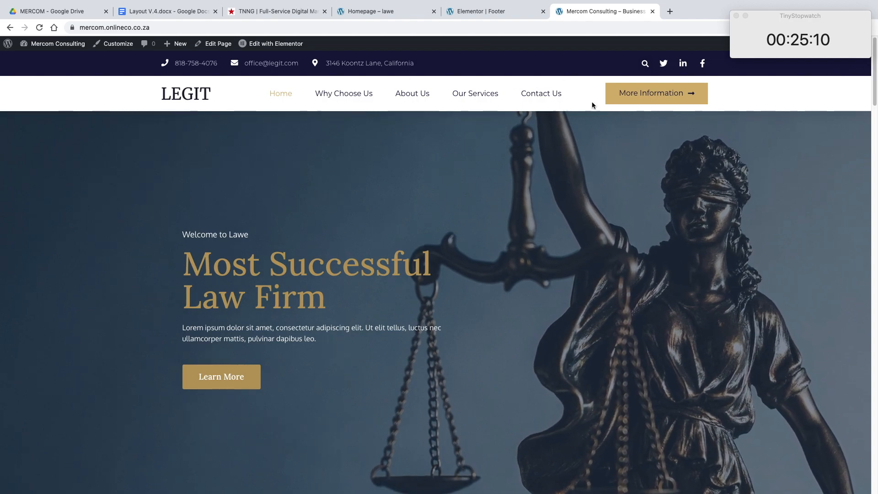
{"action": "mouse_move", "coordinate": [767, 50]}
{"action": "scroll", "coordinate": [545, 93], "scroll_direction": "down", "scroll_amount": 8}
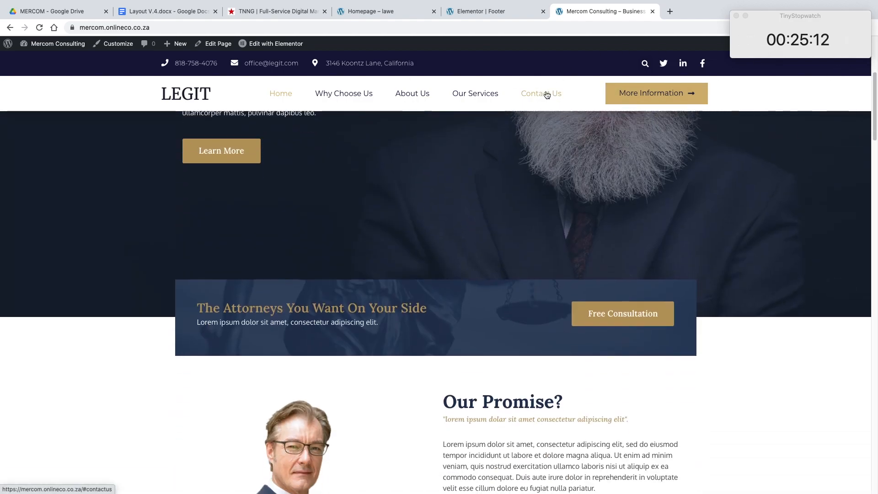
Step: Look over the live homepage's upper sections and open the page for editing with Elementor
{"action": "scroll", "coordinate": [514, 69], "scroll_direction": "down", "scroll_amount": 15}
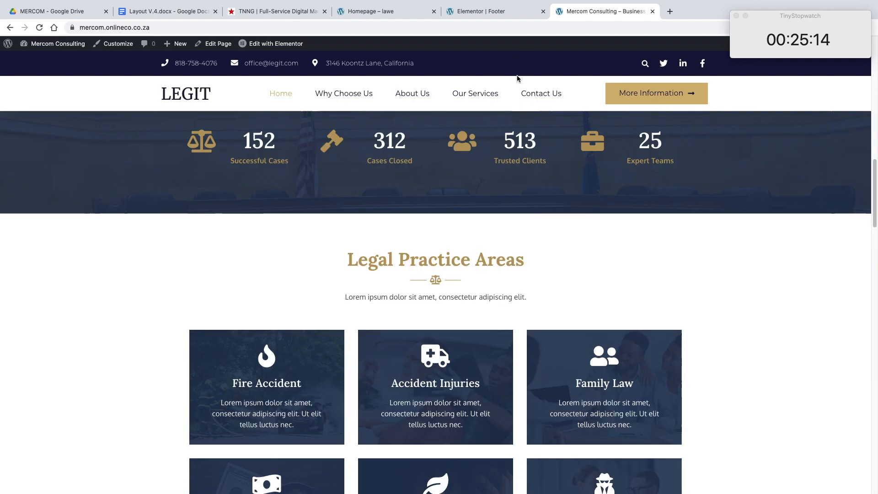
{"action": "scroll", "coordinate": [516, 81], "scroll_direction": "up", "scroll_amount": 6}
{"action": "scroll", "coordinate": [517, 81], "scroll_direction": "up", "scroll_amount": 10}
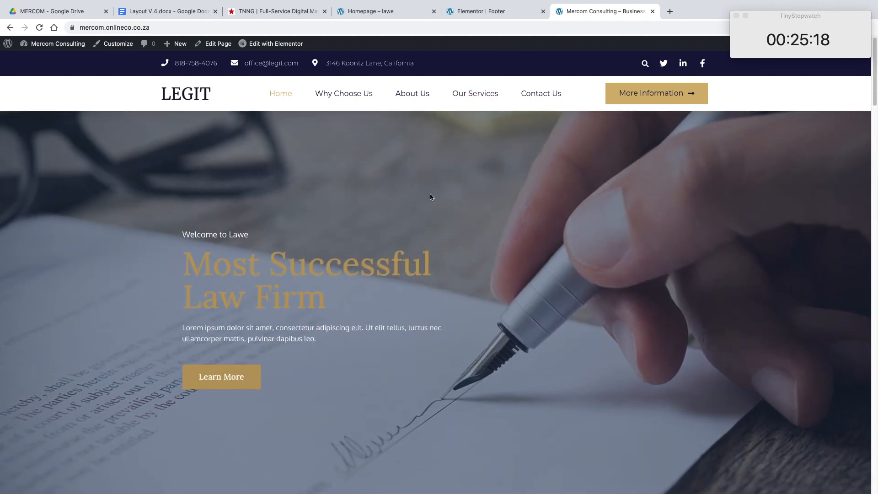
{"action": "left_click", "coordinate": [273, 44]}
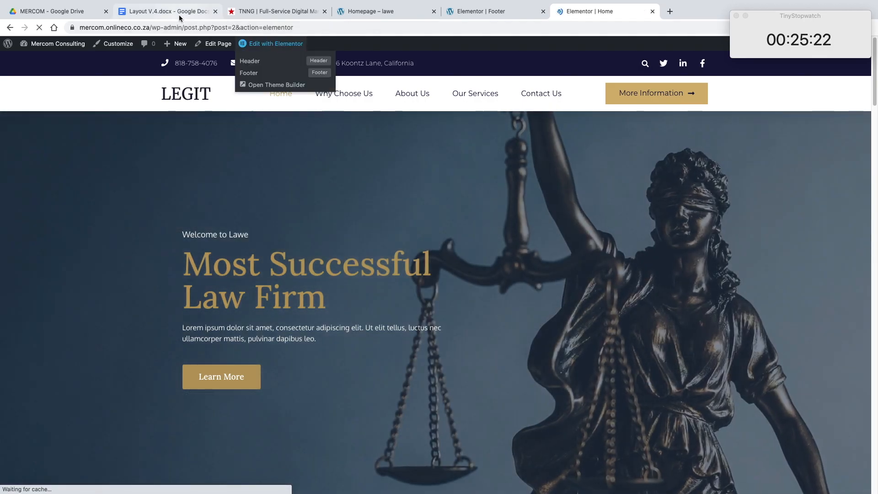
Step: Read the Layout V.4 document's contact, why-choose-us and services copy
{"action": "left_click", "coordinate": [179, 14]}
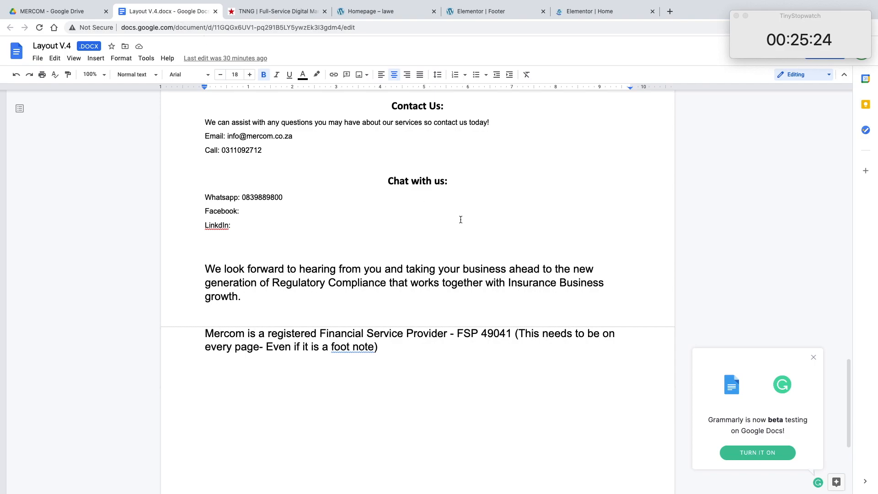
{"action": "scroll", "coordinate": [483, 234], "scroll_direction": "up", "scroll_amount": 15}
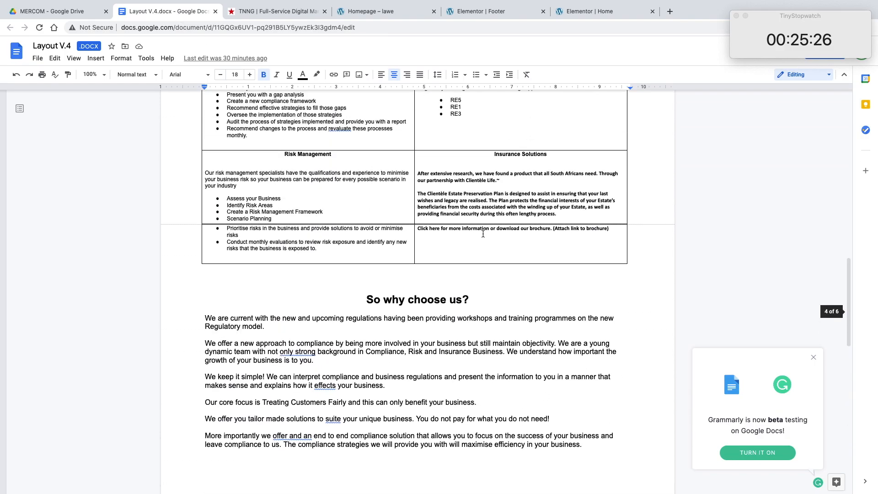
{"action": "scroll", "coordinate": [482, 233], "scroll_direction": "up", "scroll_amount": 3}
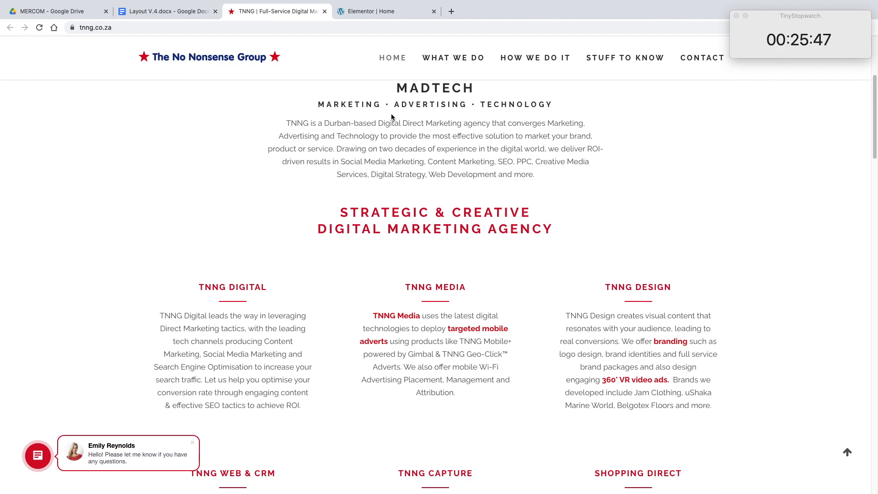
Step: Capture the full tnng.co.za homepage with GoFullPage and save it as a PNG image in Downloads
{"action": "scroll", "coordinate": [391, 113], "scroll_direction": "up", "scroll_amount": 5}
{"action": "left_click_drag", "start_coordinate": [779, 33], "coordinate": [779, 107]}
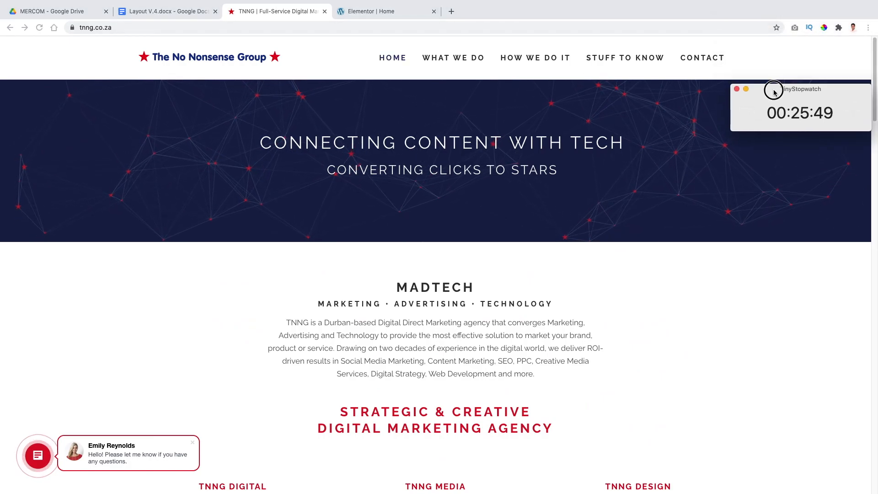
{"action": "left_click", "coordinate": [795, 29]}
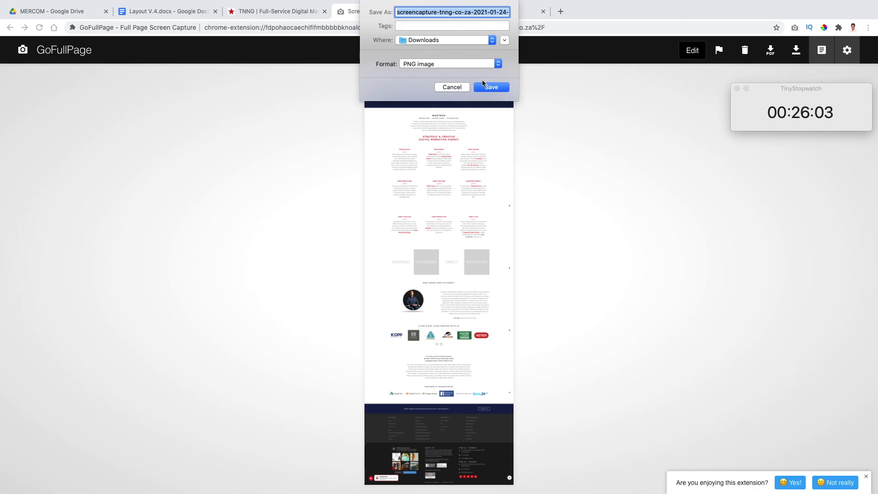
{"action": "left_click", "coordinate": [491, 86]}
Step: Insert the saved tnng.co.za screen capture at the end of the Layout V.4 document
{"action": "left_click", "coordinate": [164, 13]}
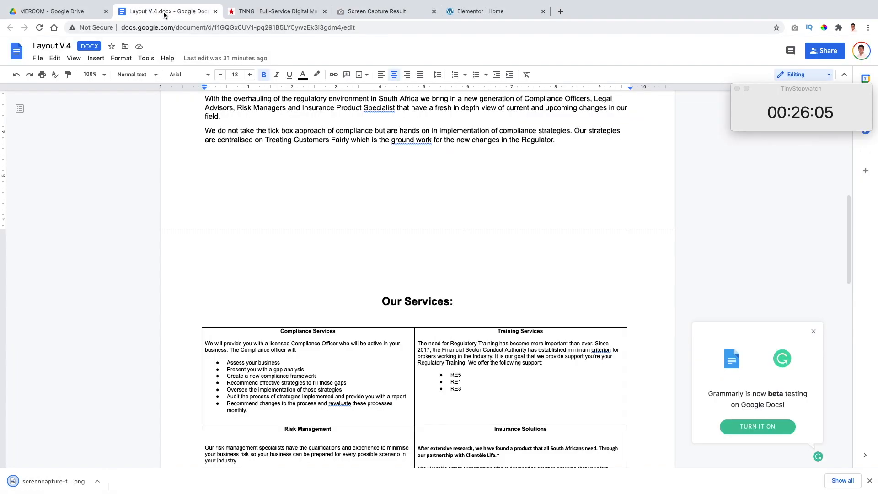
{"action": "scroll", "coordinate": [310, 307], "scroll_direction": "down", "scroll_amount": 20}
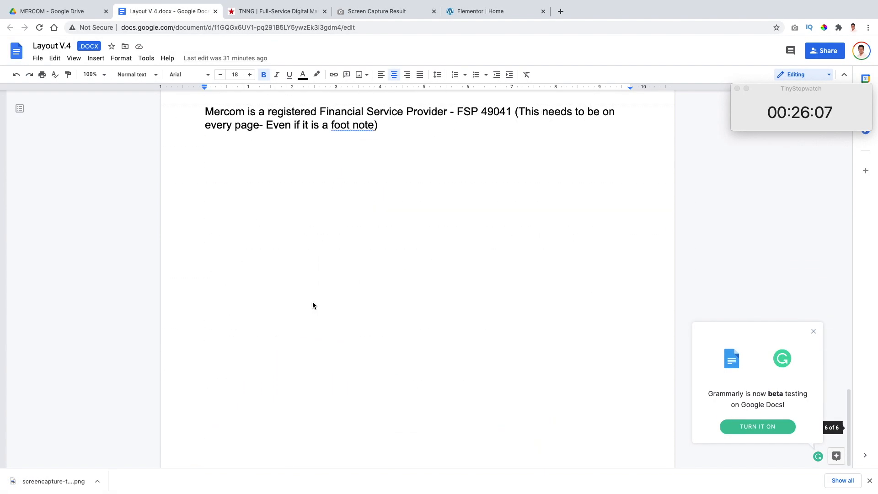
{"action": "left_click_drag", "start_coordinate": [46, 481], "coordinate": [292, 273]}
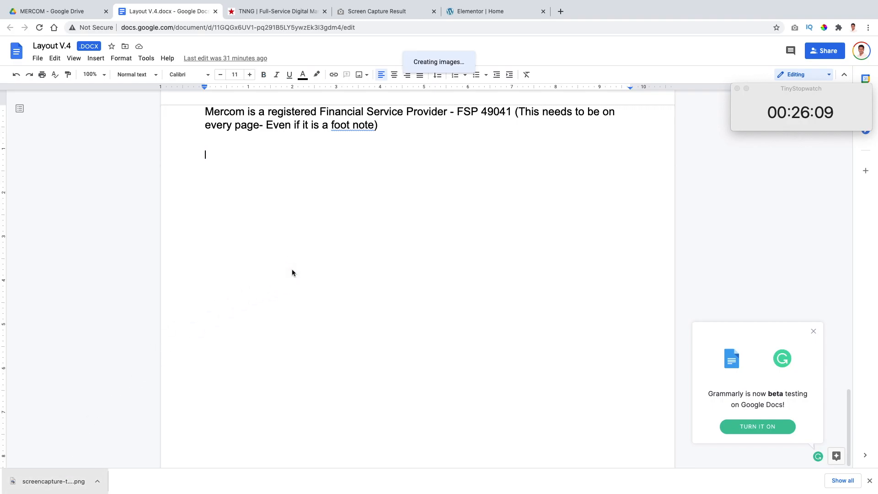
{"action": "scroll", "coordinate": [329, 279], "scroll_direction": "up", "scroll_amount": 20}
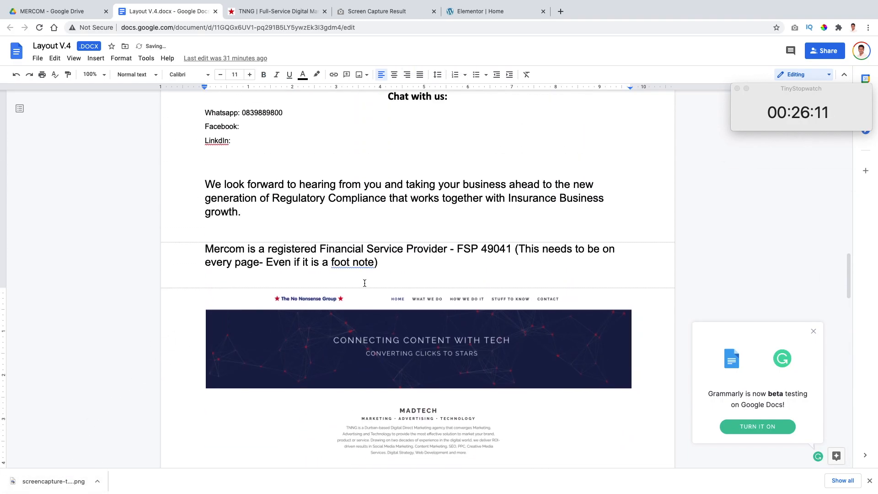
{"action": "scroll", "coordinate": [364, 283], "scroll_direction": "up", "scroll_amount": 20}
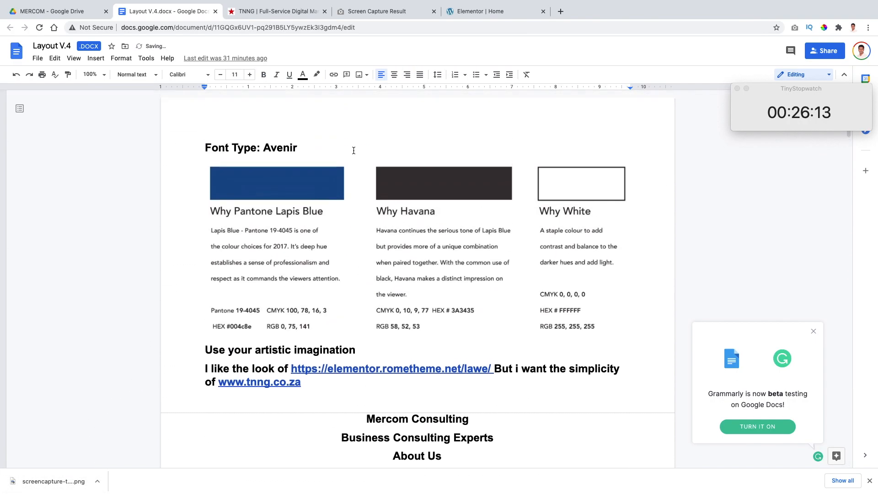
Step: In the Elementor homepage editor, add a single-column section above the footer and place a Text Editor widget in it
{"action": "left_click", "coordinate": [455, 12]}
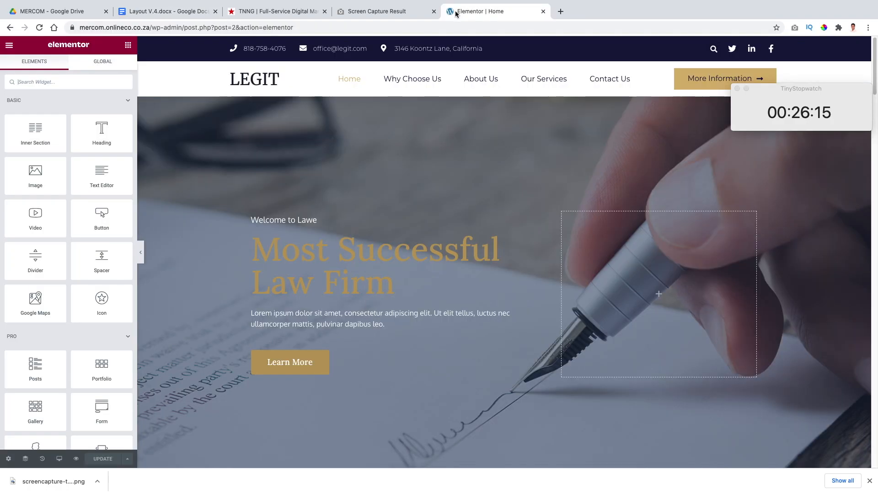
{"action": "scroll", "coordinate": [473, 177], "scroll_direction": "down", "scroll_amount": 15}
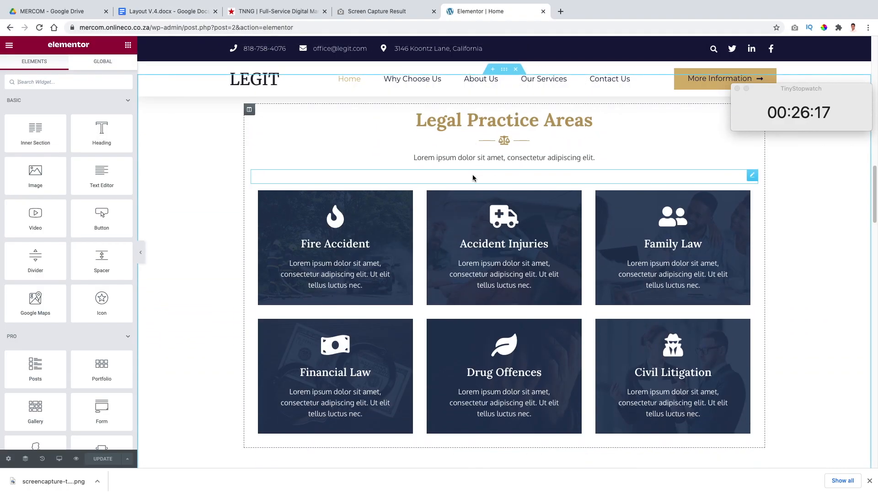
{"action": "scroll", "coordinate": [472, 174], "scroll_direction": "down", "scroll_amount": 20}
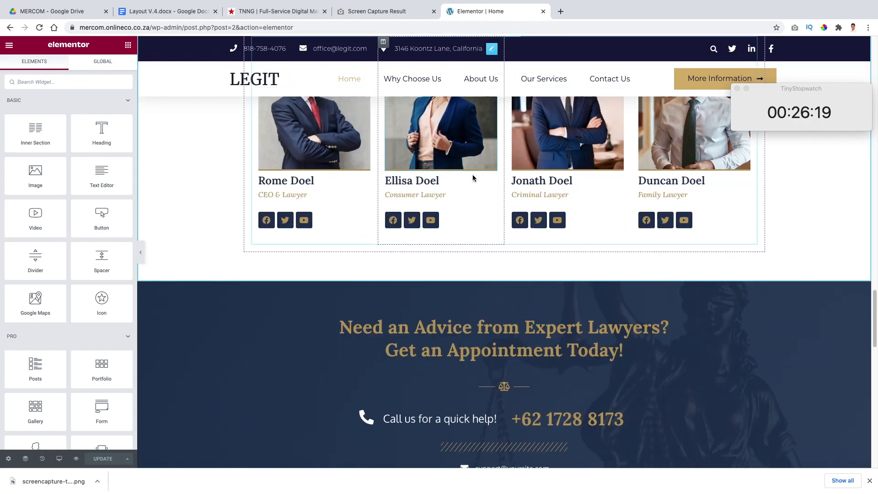
{"action": "scroll", "coordinate": [472, 178], "scroll_direction": "down", "scroll_amount": 5}
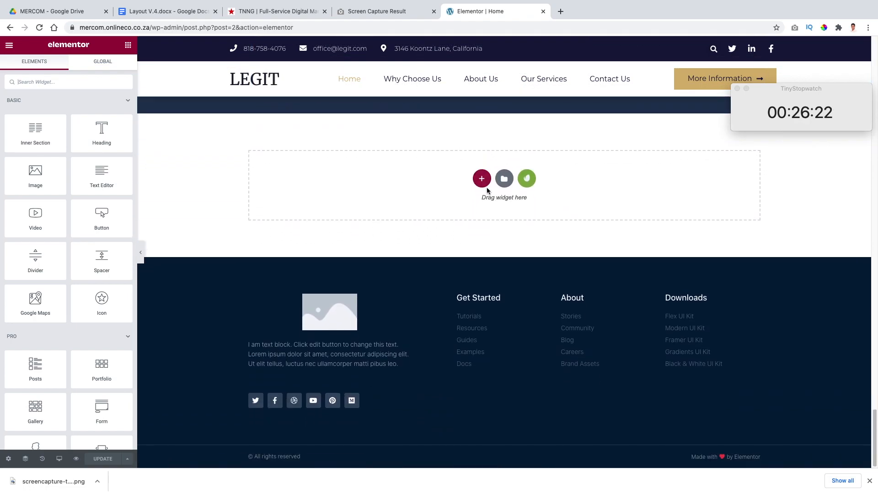
{"action": "left_click", "coordinate": [483, 185]}
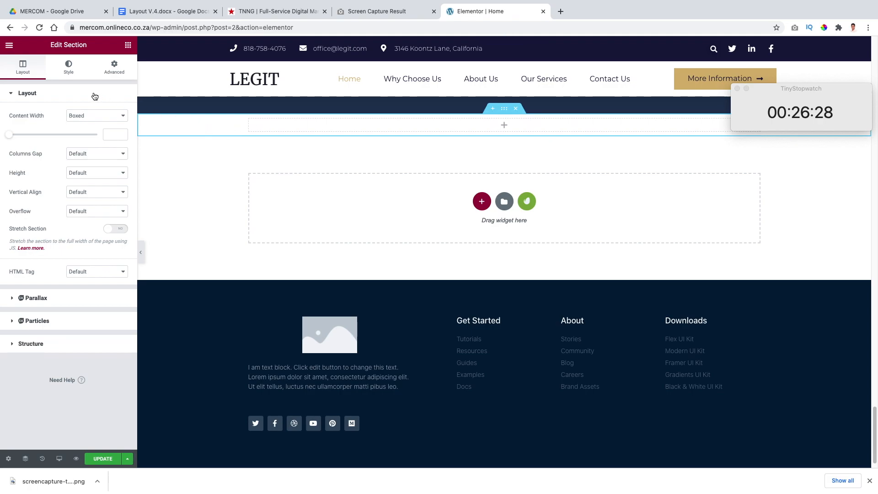
{"action": "left_click", "coordinate": [129, 46]}
{"action": "left_click_drag", "start_coordinate": [101, 174], "coordinate": [283, 126]}
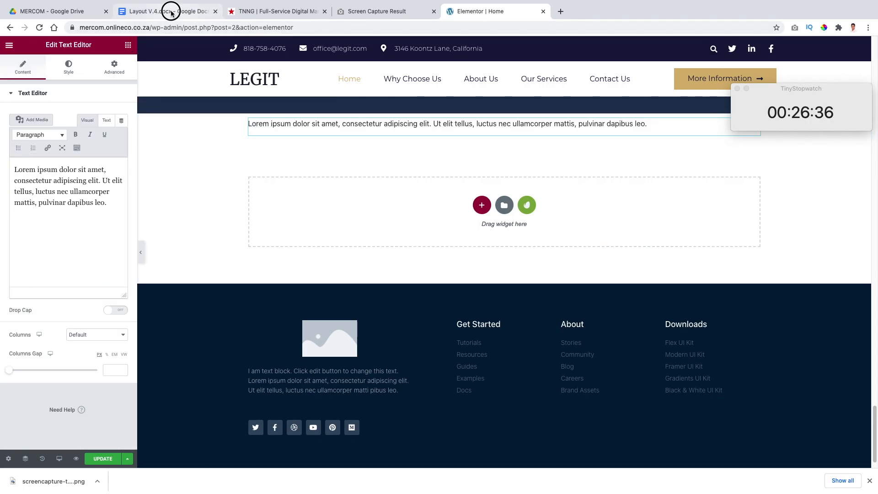
Step: Replace the widget's placeholder text with the Who We Are heading and paragraphs copied from the Layout V.4 document
{"action": "left_click", "coordinate": [171, 13]}
{"action": "scroll", "coordinate": [389, 247], "scroll_direction": "down", "scroll_amount": 8}
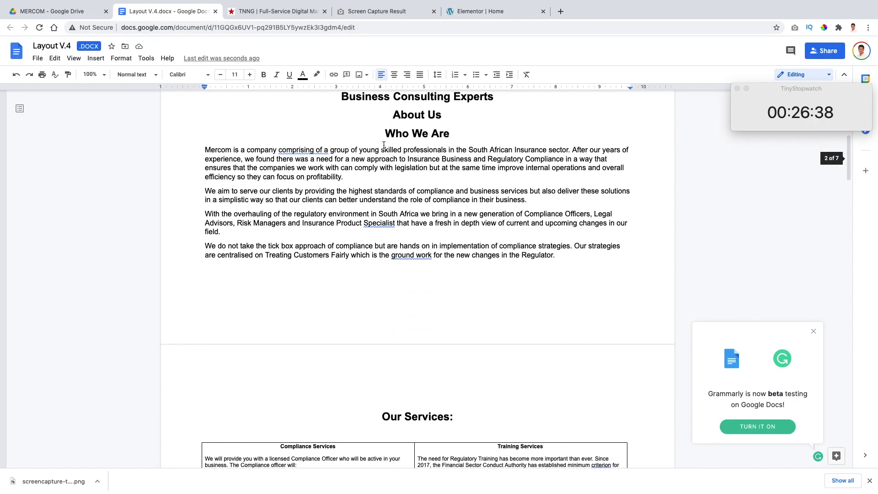
{"action": "left_click_drag", "start_coordinate": [384, 132], "coordinate": [519, 255]}
{"action": "key", "text": "super+c"}
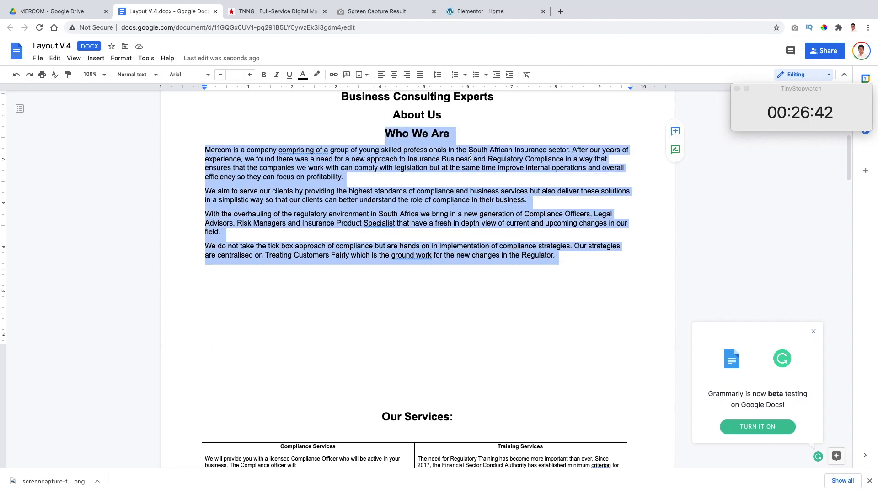
{"action": "left_click", "coordinate": [482, 10]}
{"action": "key", "text": "super+a"}
{"action": "key", "text": "super+v"}
Step: Bring the remaining Layout V.4 copy, from Our Services through the FSP 49041 footnote, into text editors on the homepage
{"action": "left_click", "coordinate": [68, 11]}
{"action": "left_click", "coordinate": [191, 103]}
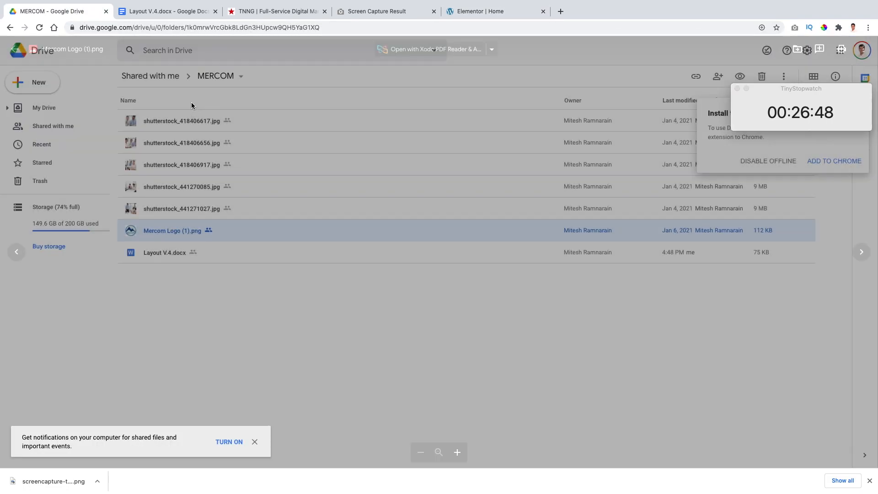
{"action": "left_click", "coordinate": [180, 11]}
{"action": "left_click", "coordinate": [482, 11]}
{"action": "scroll", "coordinate": [463, 109], "scroll_direction": "down", "scroll_amount": 5}
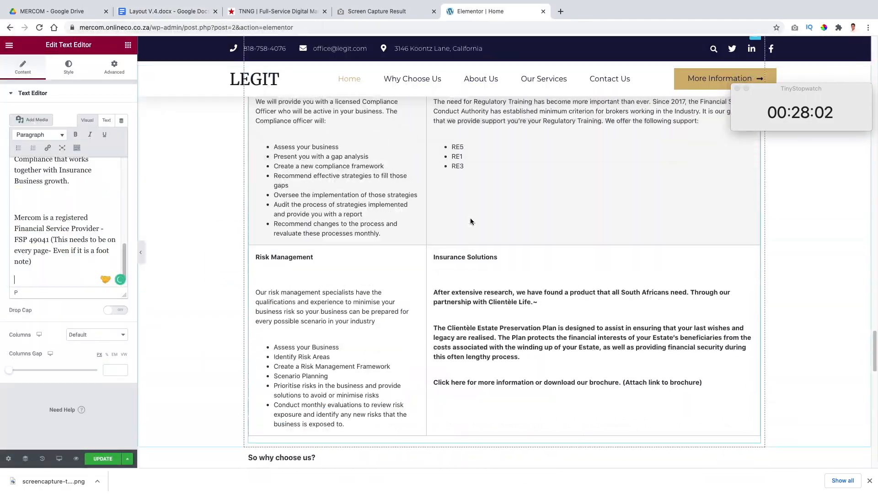
Step: Download the whole MERCOM folder from Google Drive
{"action": "scroll", "coordinate": [470, 217], "scroll_direction": "up", "scroll_amount": 7}
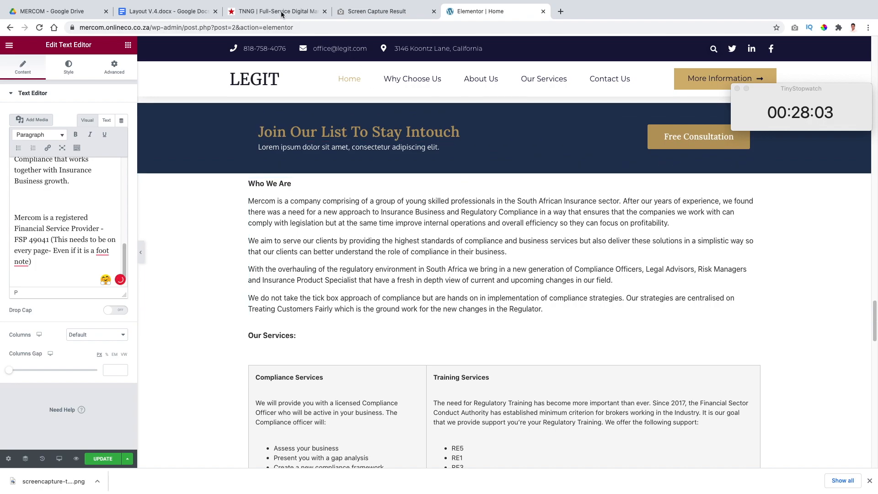
{"action": "left_click", "coordinate": [65, 12]}
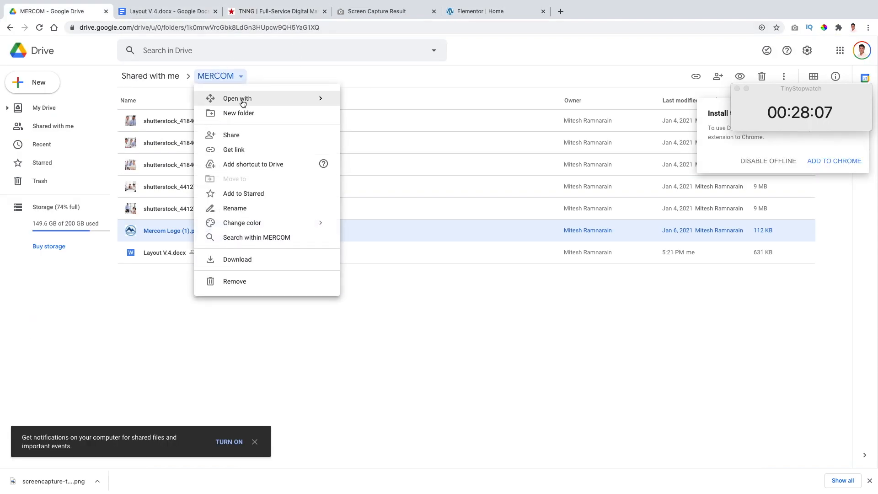
{"action": "left_click", "coordinate": [251, 258]}
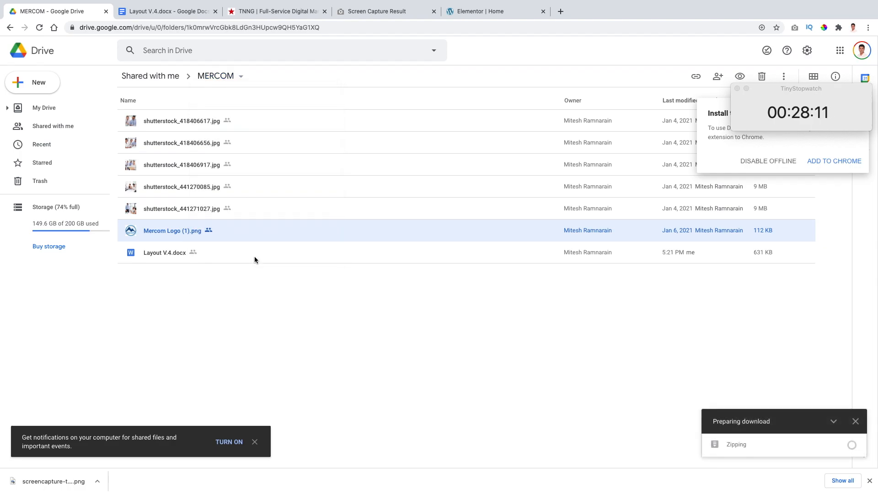
Step: Find the gallery widgets in the Elementor homepage editor and add a Basic Gallery below the pasted copy
{"action": "left_click", "coordinate": [474, 12]}
{"action": "scroll", "coordinate": [503, 210], "scroll_direction": "down", "scroll_amount": 10}
{"action": "scroll", "coordinate": [504, 213], "scroll_direction": "down", "scroll_amount": 10}
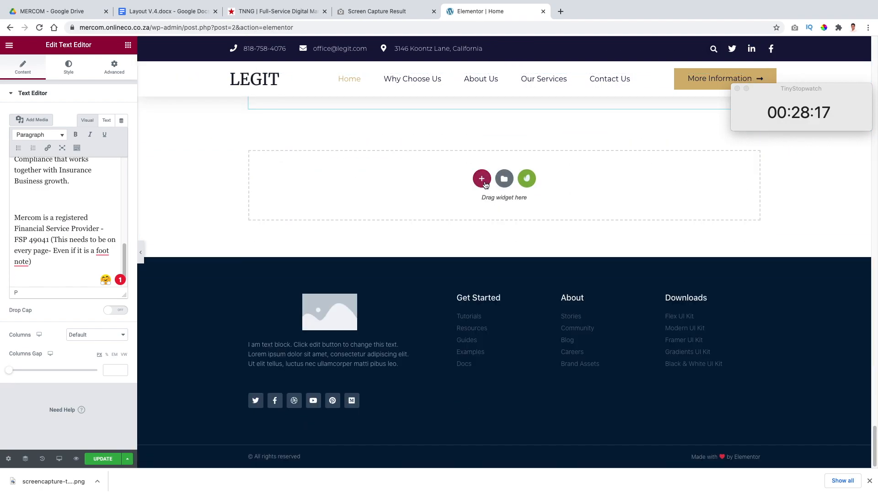
{"action": "left_click", "coordinate": [482, 179]}
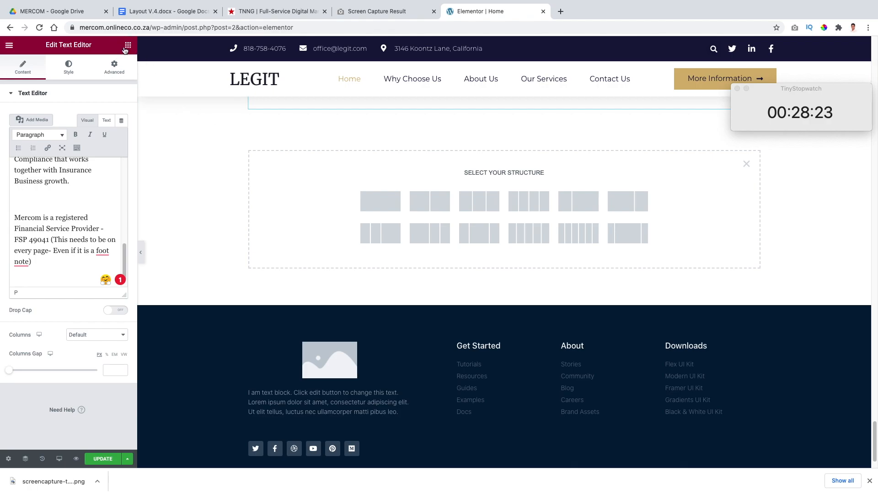
{"action": "left_click", "coordinate": [127, 46]}
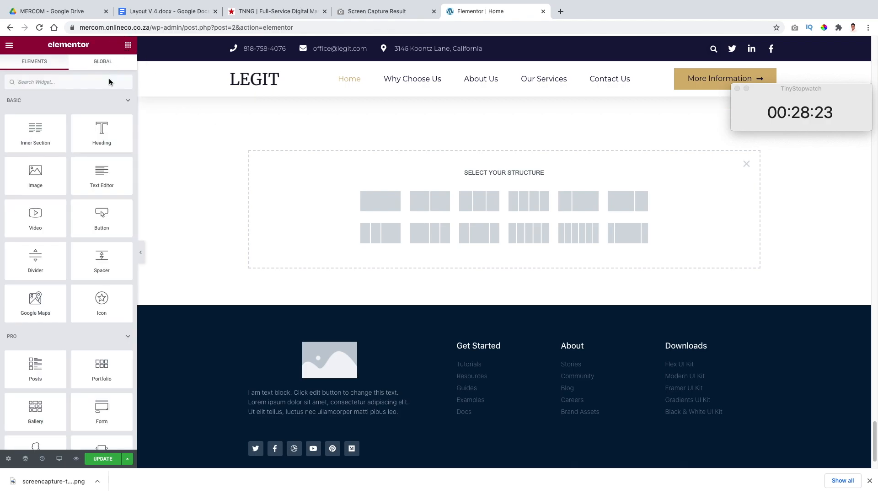
{"action": "left_click", "coordinate": [56, 85]}
{"action": "type", "text": "g"}
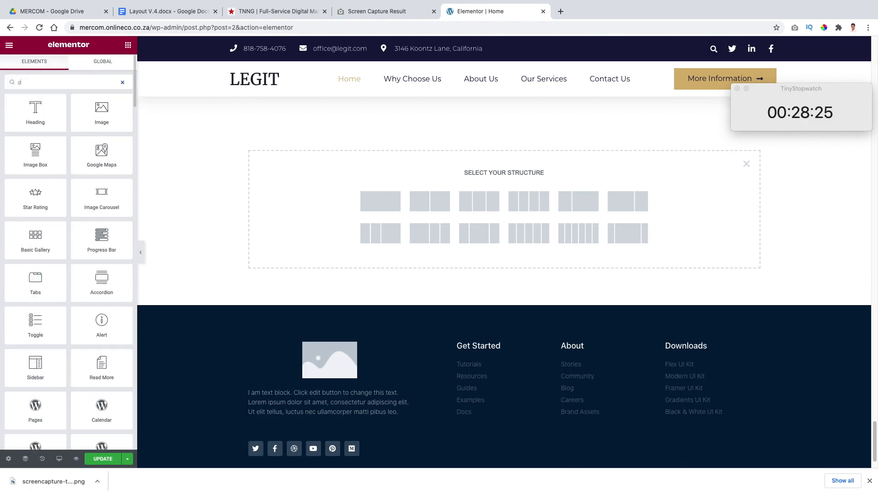
{"action": "type", "text": "a"}
{"action": "left_click_drag", "start_coordinate": [43, 114], "coordinate": [470, 198]}
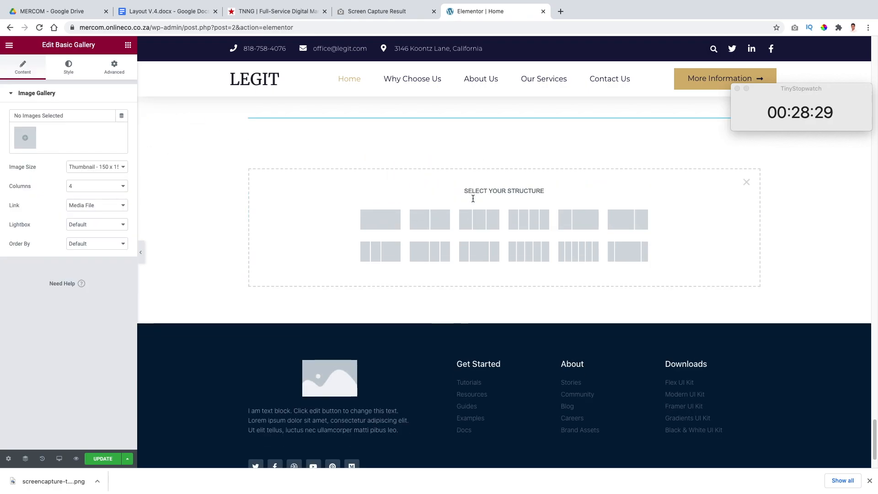
{"action": "left_click", "coordinate": [25, 138]}
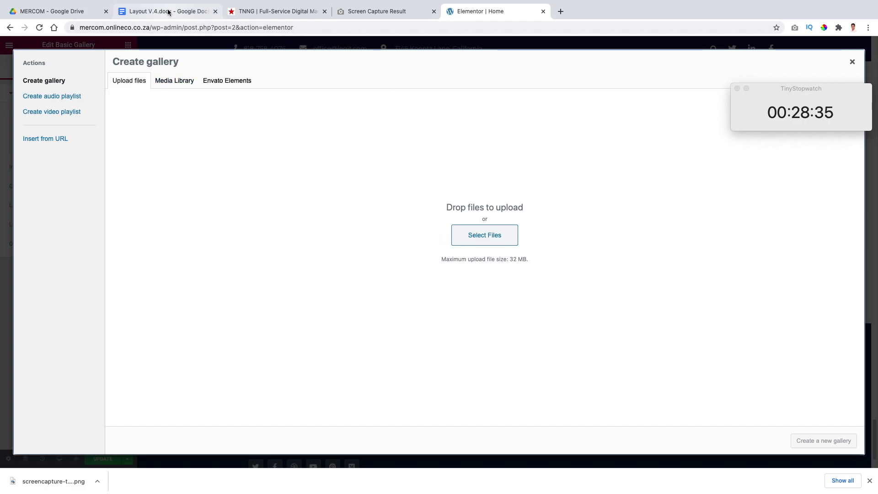
{"action": "left_click", "coordinate": [74, 10]}
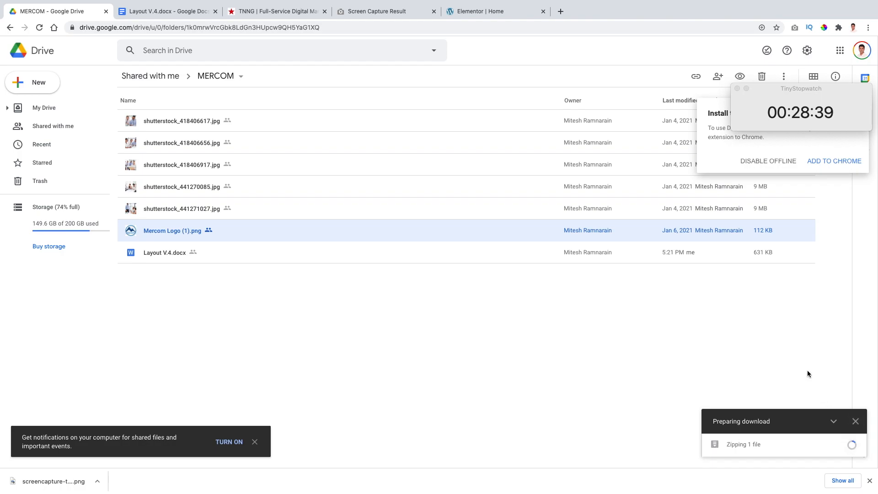
{"action": "left_click", "coordinate": [476, 11]}
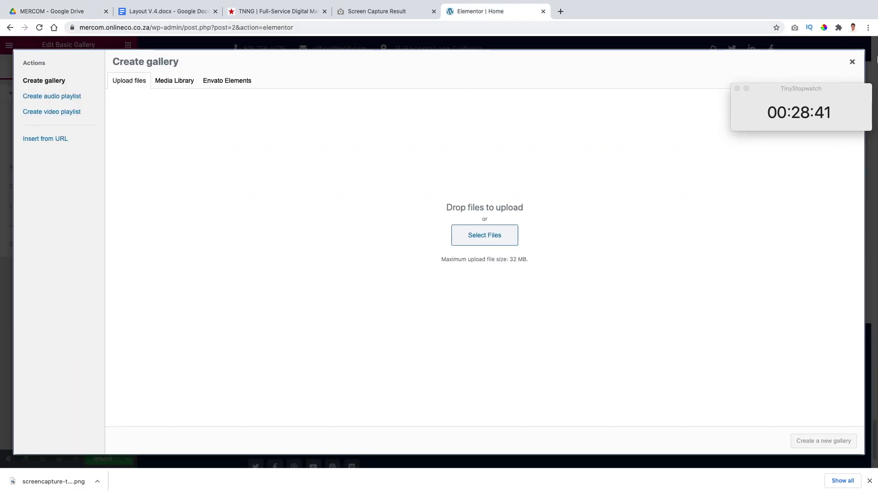
{"action": "left_click", "coordinate": [852, 61]}
Step: Look back over the homepage from the pasted copy up to the hero banner
{"action": "scroll", "coordinate": [523, 295], "scroll_direction": "up", "scroll_amount": 10}
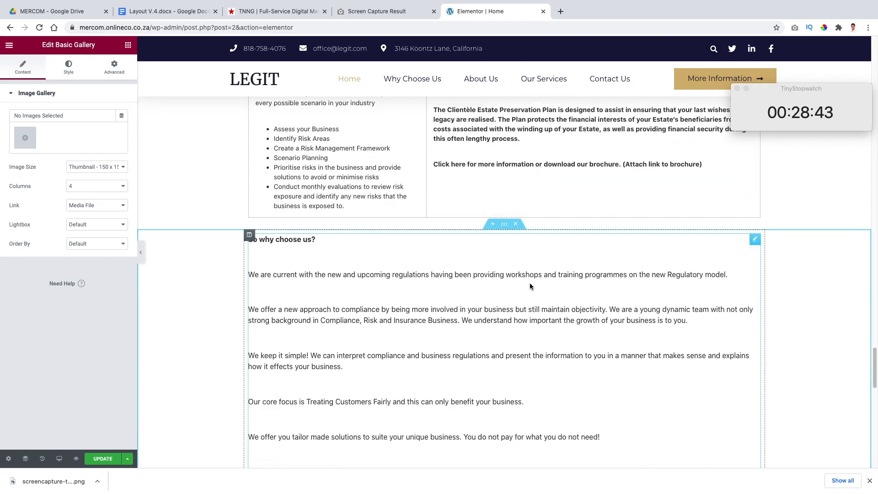
{"action": "scroll", "coordinate": [531, 286], "scroll_direction": "up", "scroll_amount": 15}
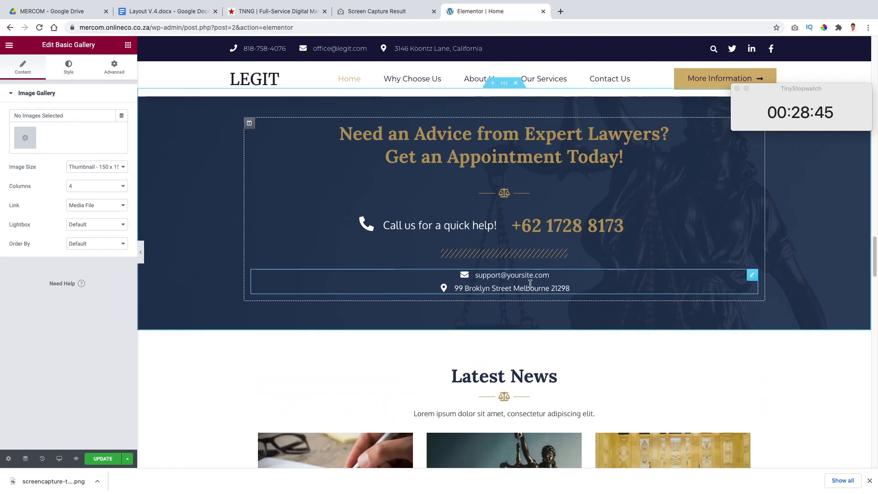
{"action": "scroll", "coordinate": [531, 286], "scroll_direction": "up", "scroll_amount": 15}
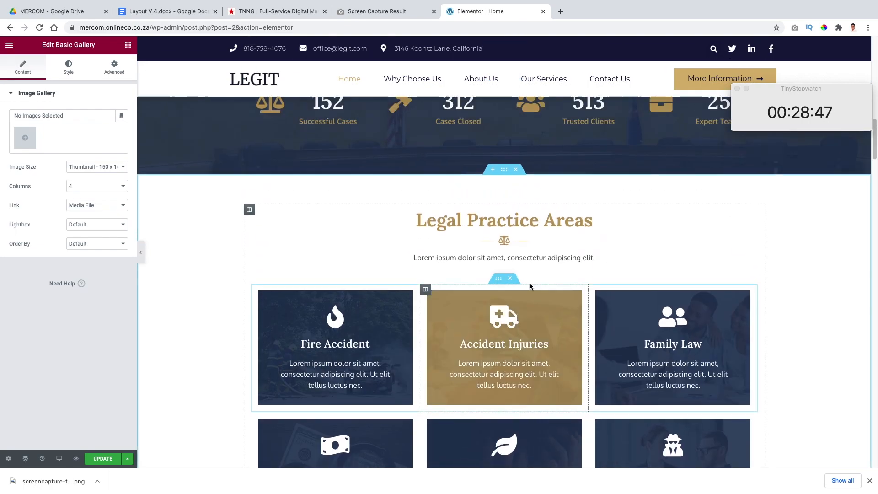
{"action": "scroll", "coordinate": [530, 286], "scroll_direction": "up", "scroll_amount": 15}
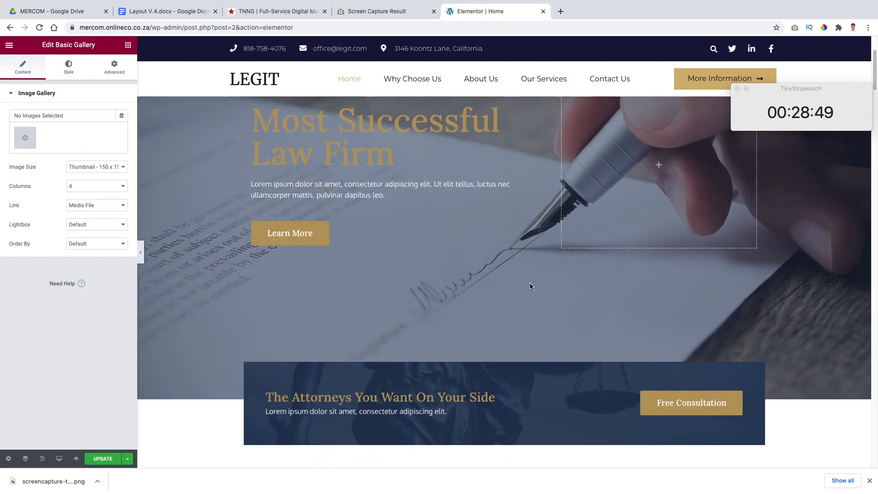